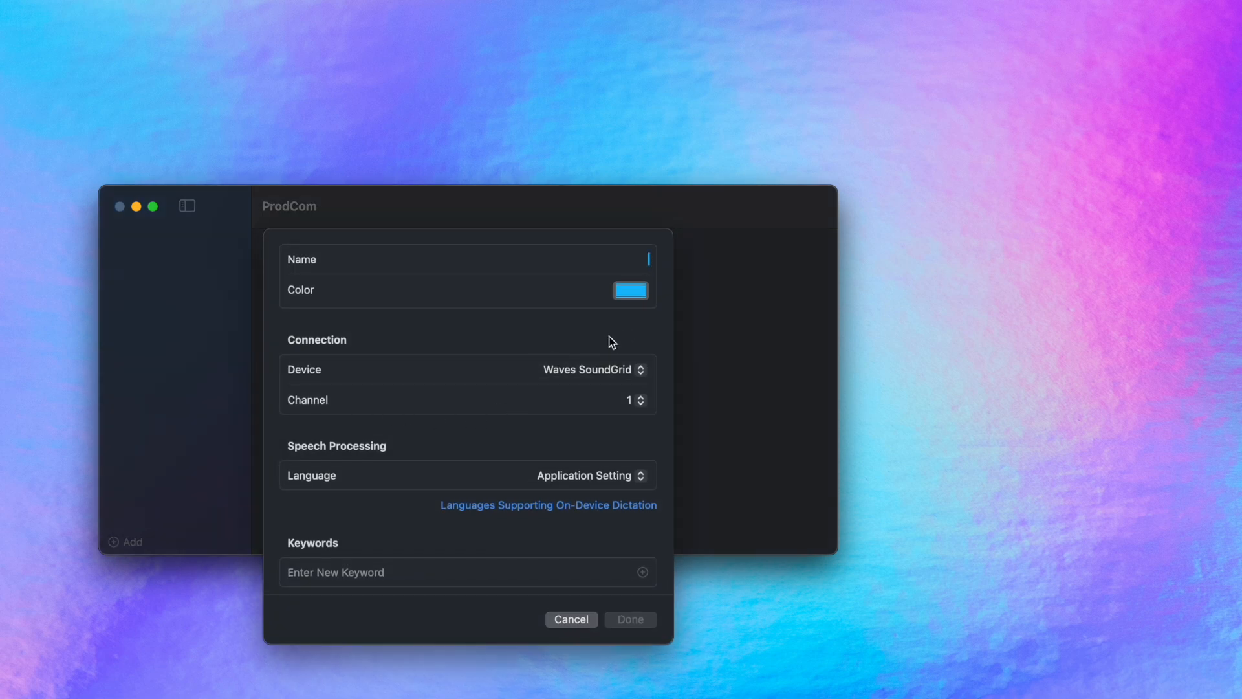
- Name the new channel Drum TB, keep it on Waves SoundGrid channel 1, and save it
type("Drum")
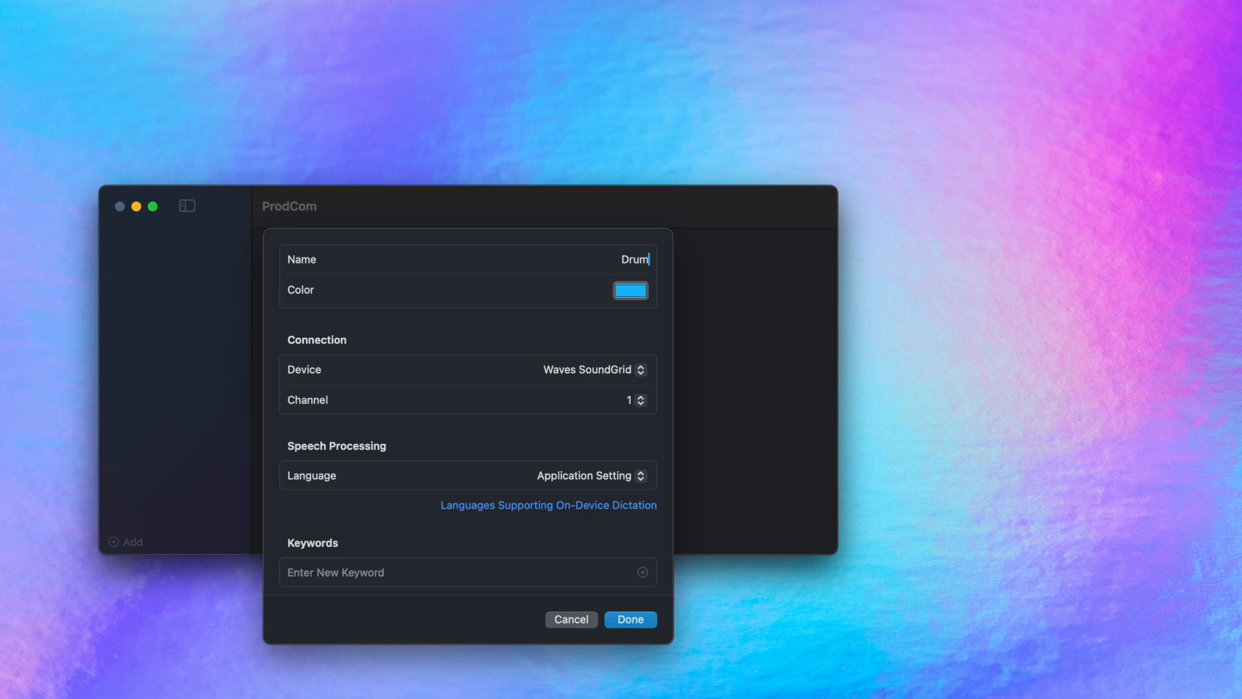
type("  TB")
key("BackSpace")
left_click(643, 369)
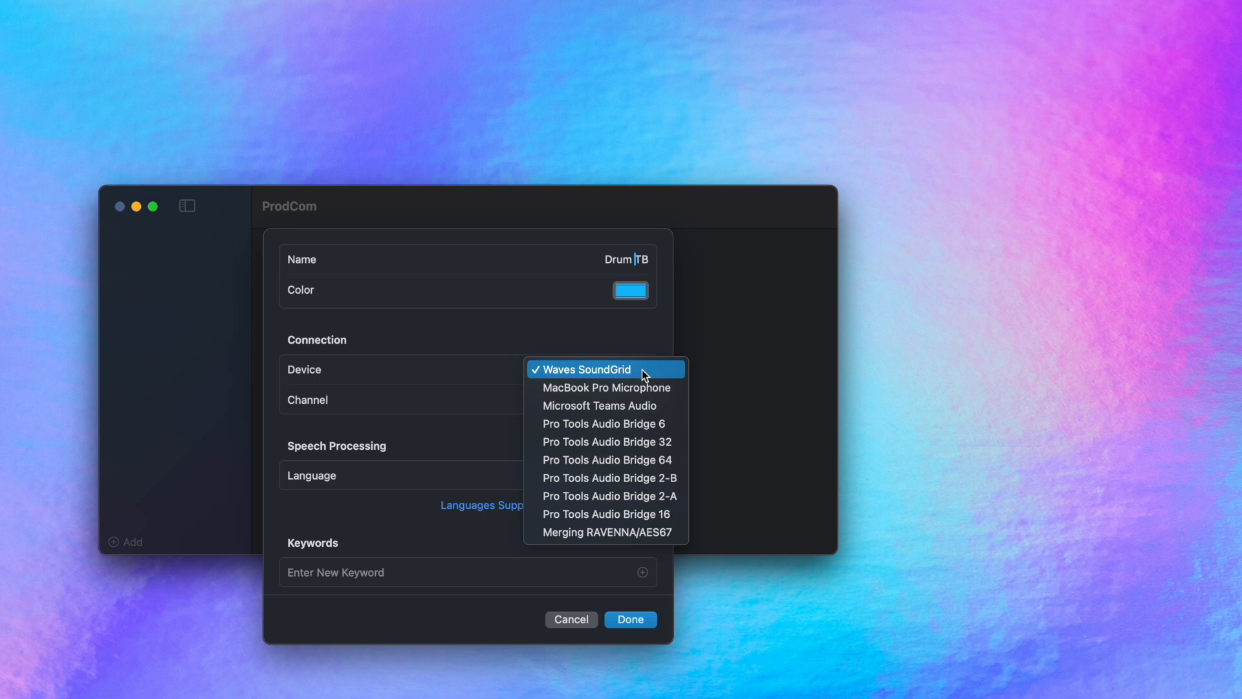
left_click(600, 371)
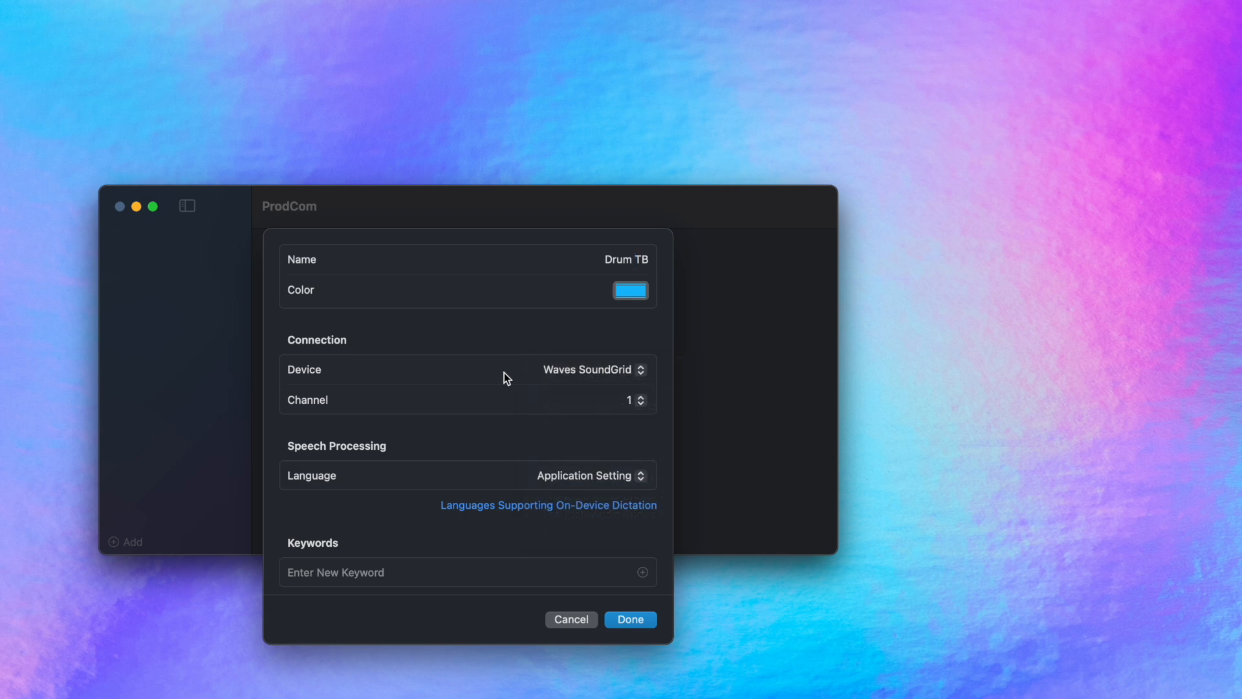
left_click(643, 402)
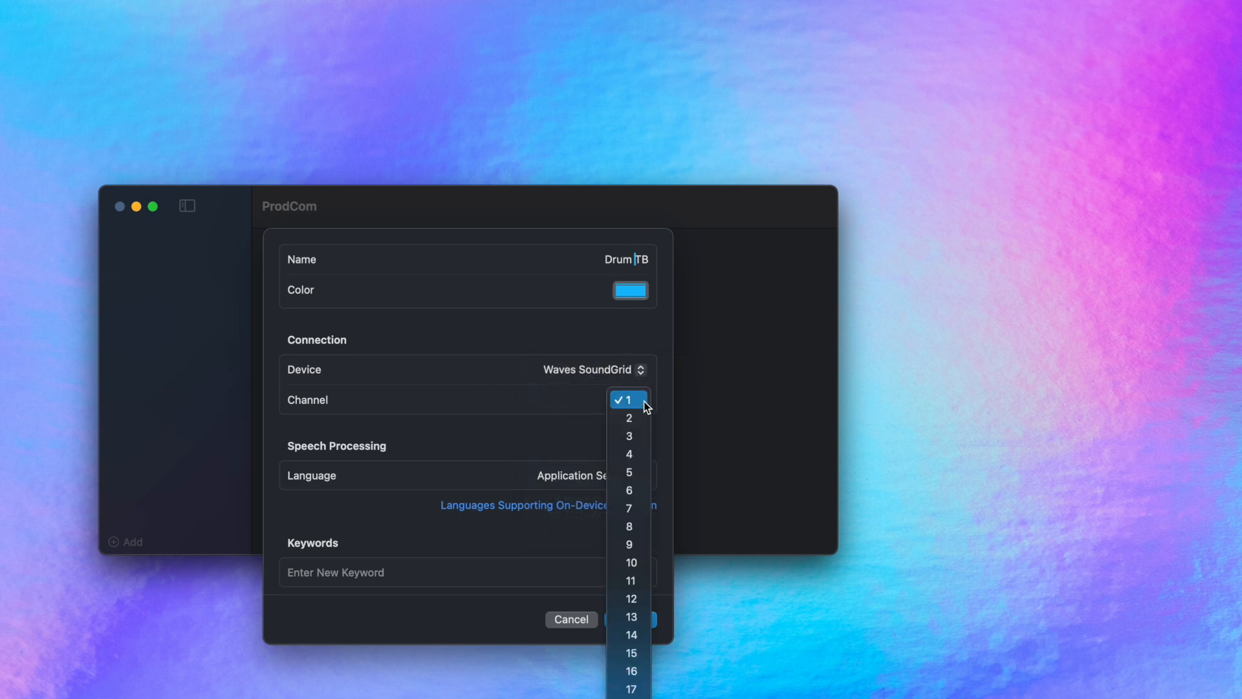
left_click(579, 401)
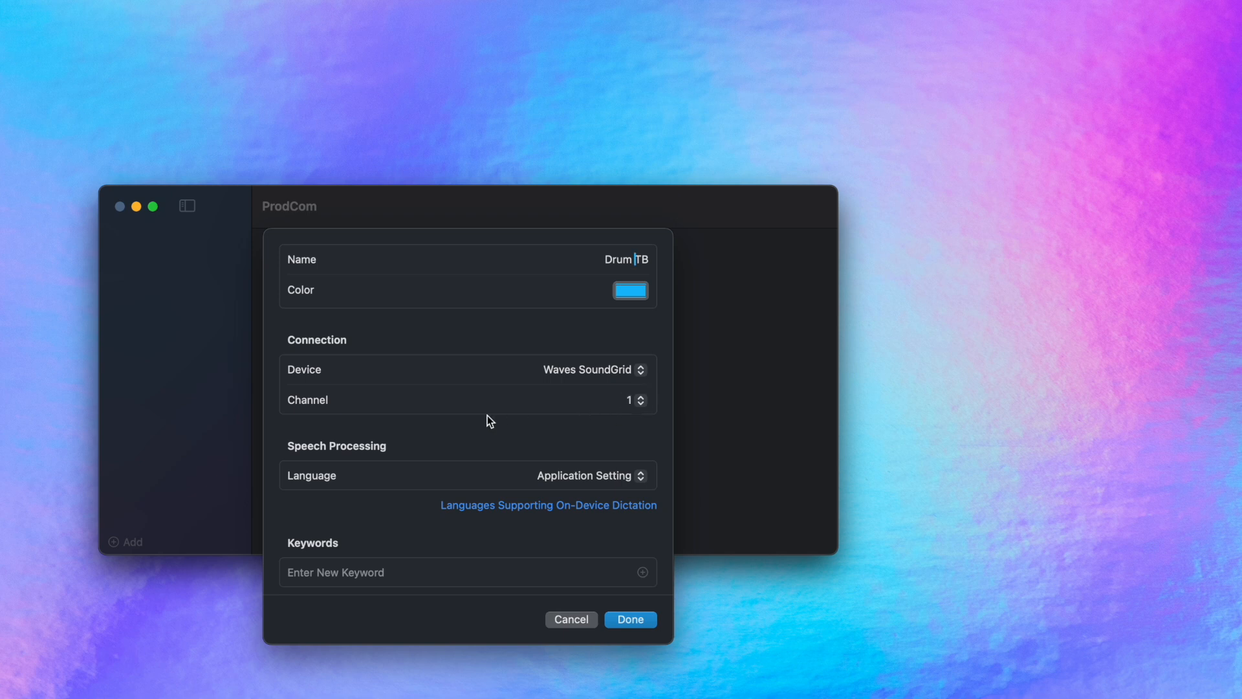
left_click(636, 620)
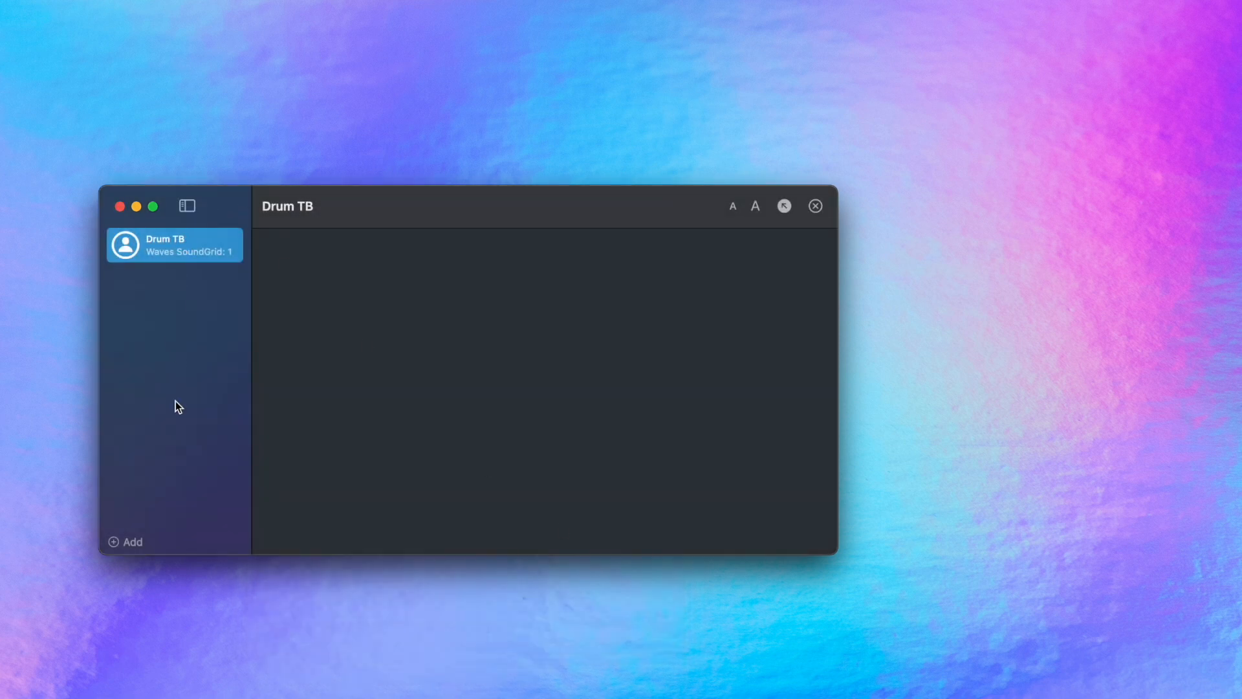
- Add a green channel named Bass TB on Waves SoundGrid channel 2
left_click(131, 542)
left_click(145, 564)
type("Bass")
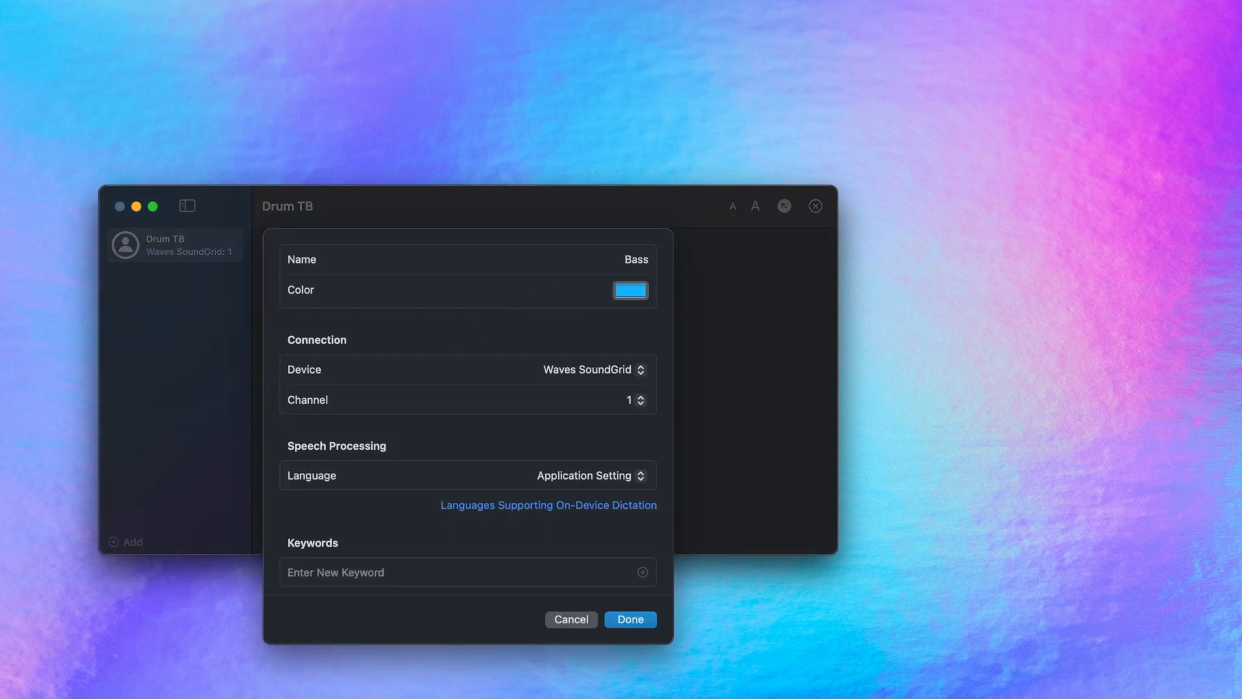
type(" TB")
left_click(637, 295)
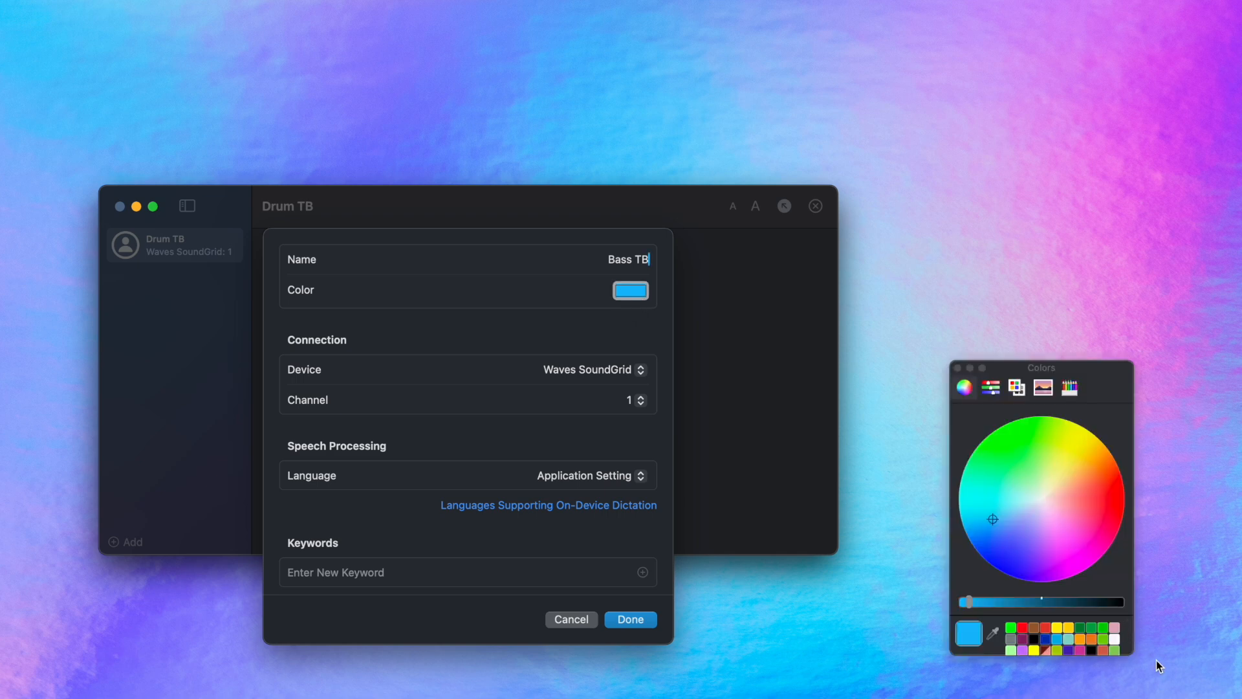
left_click(1105, 628)
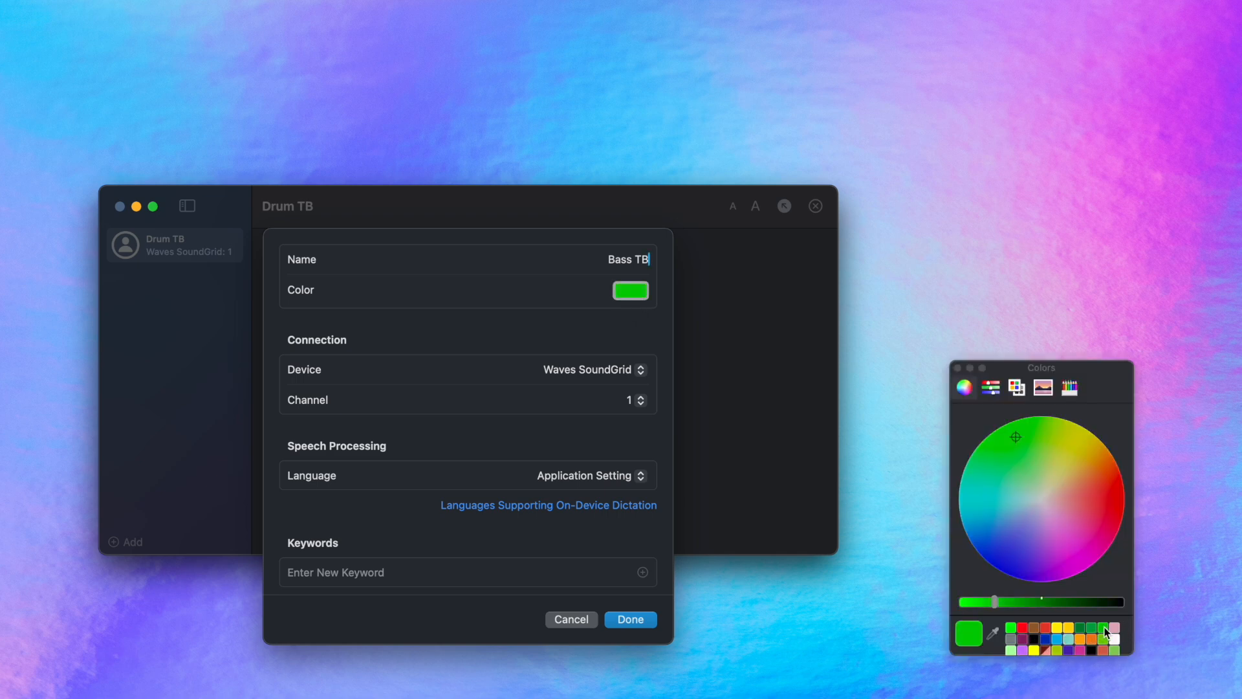
left_click(958, 367)
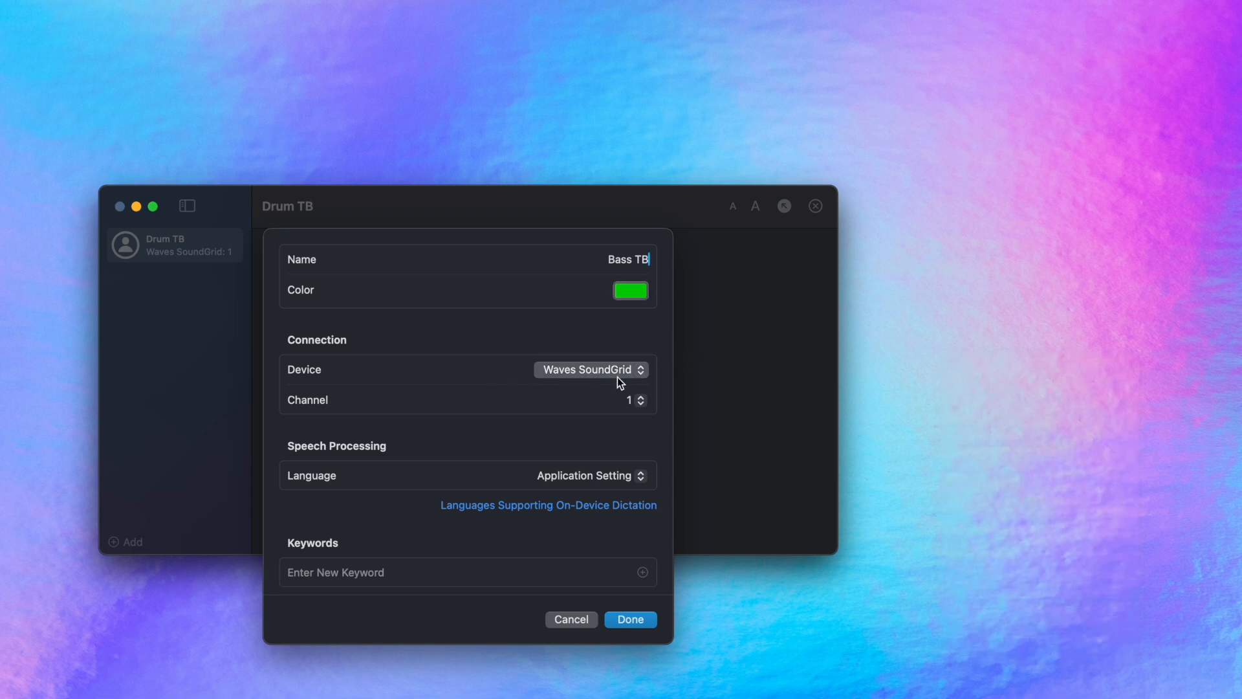
left_click(638, 401)
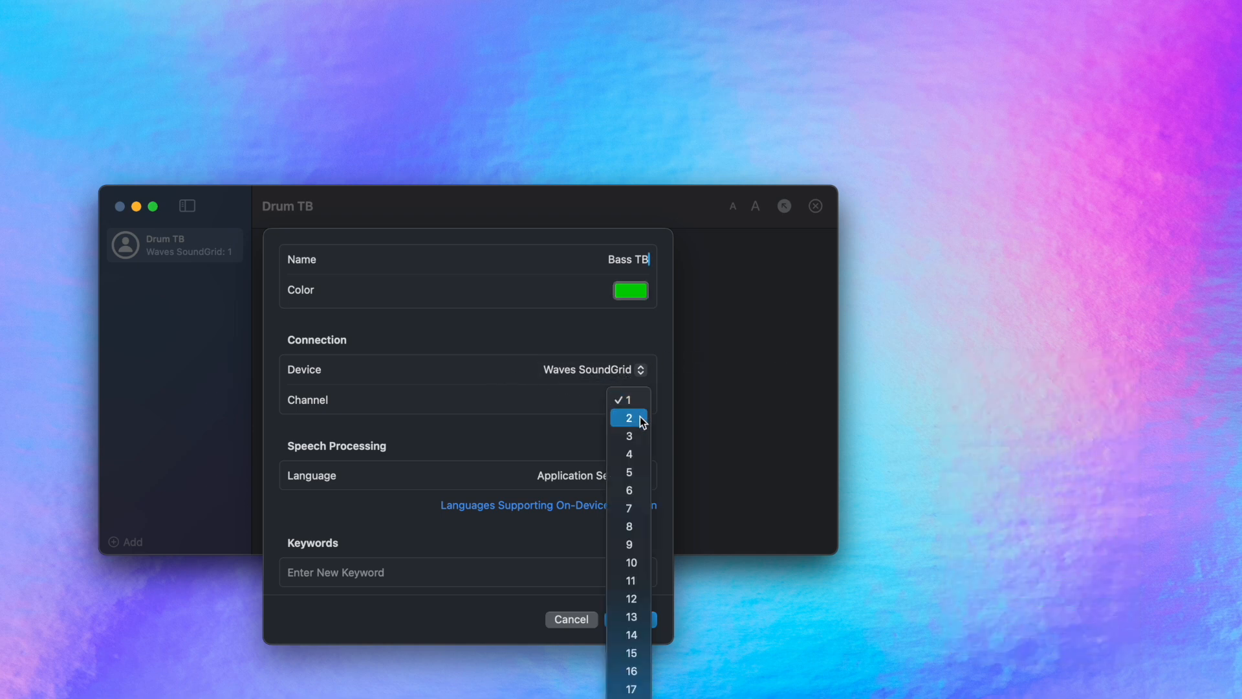
left_click(642, 420)
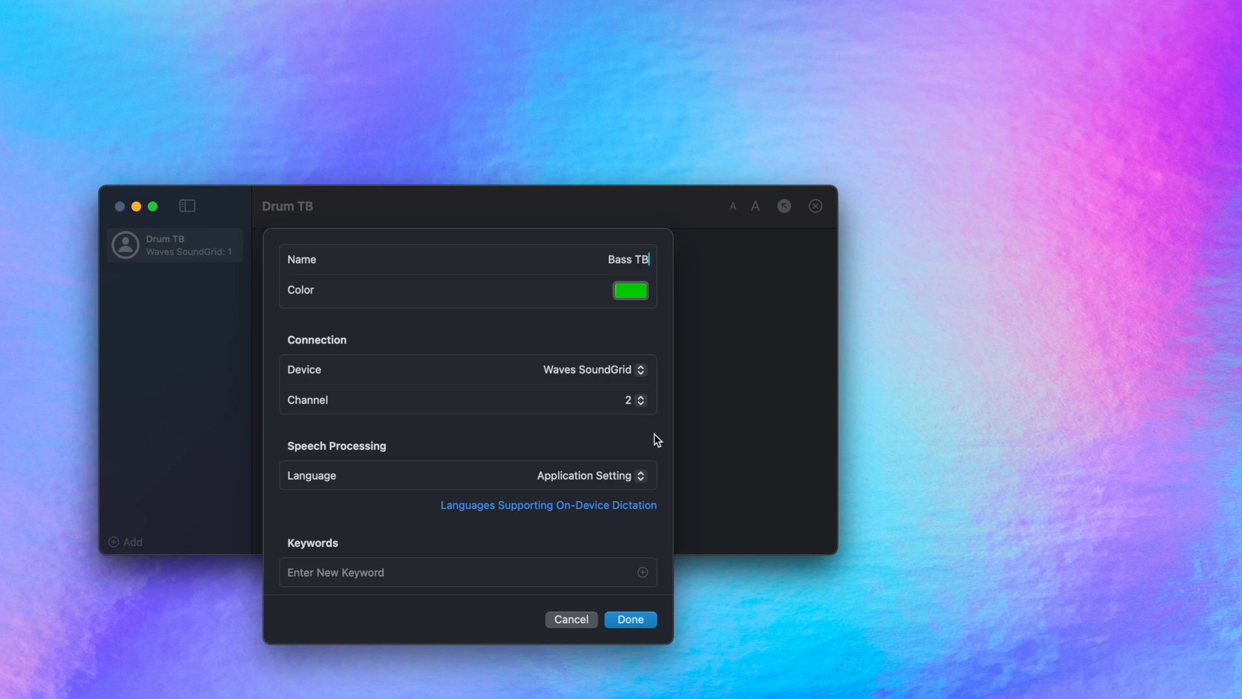
left_click(634, 619)
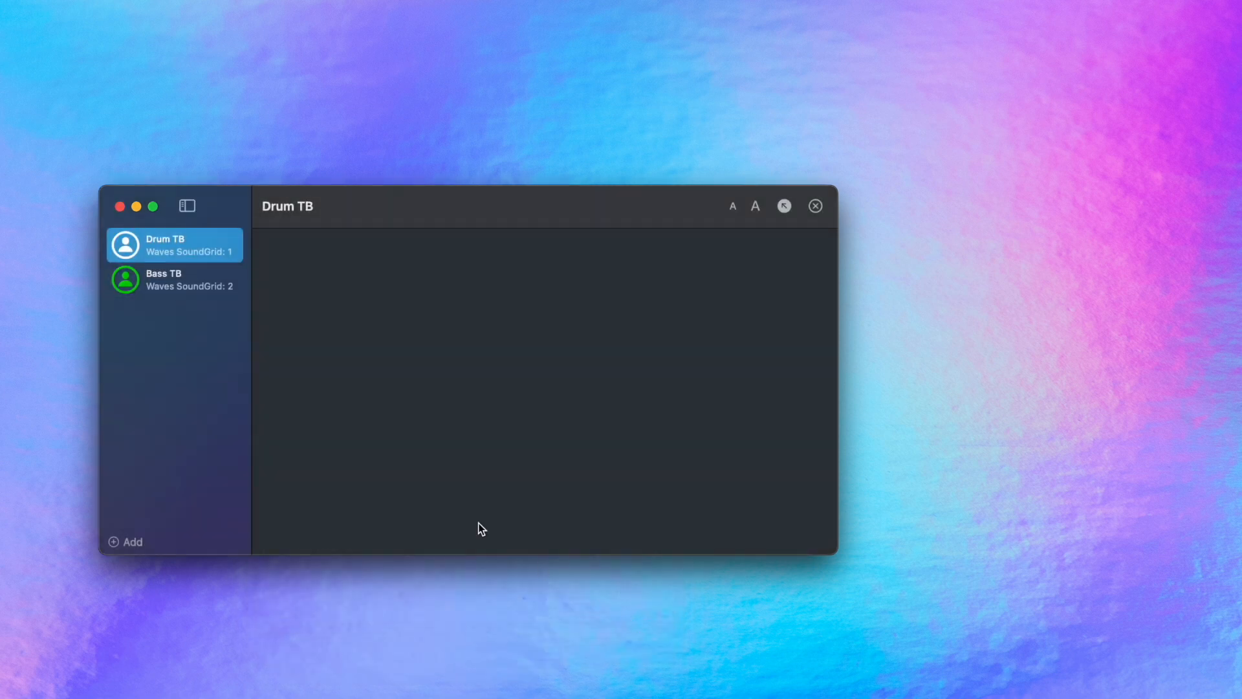
- Add a yellow channel named EG TB on Waves SoundGrid channel 3
left_click(133, 543)
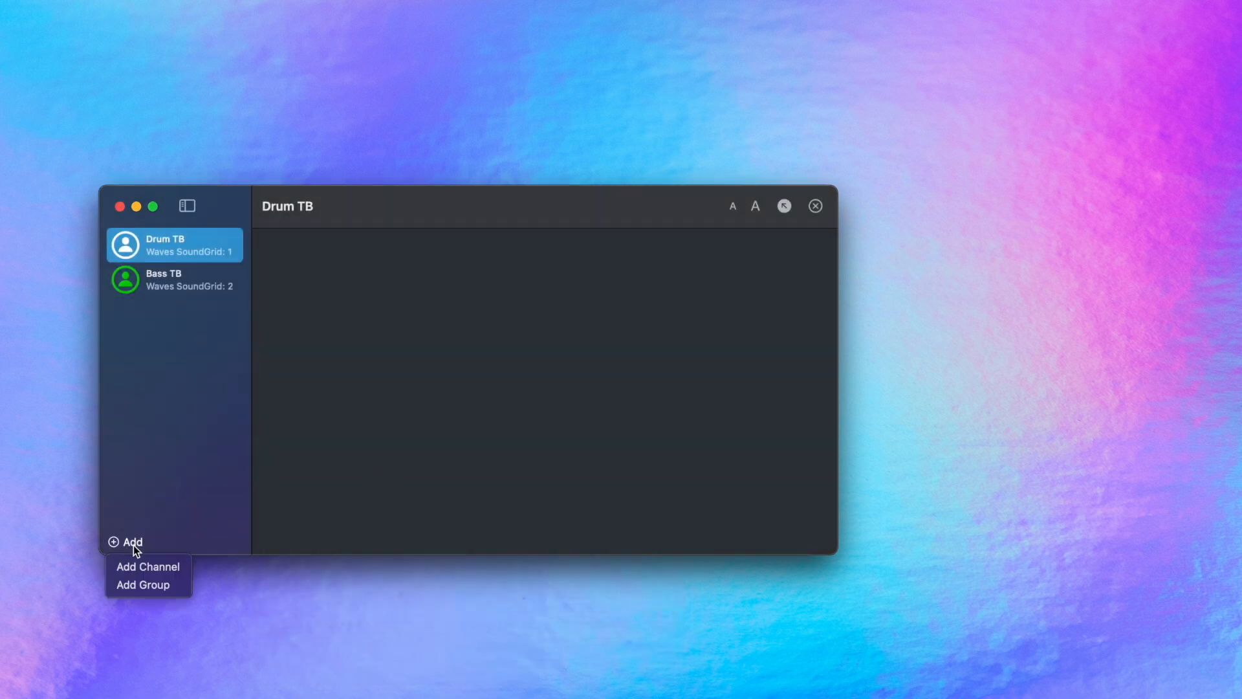
left_click(148, 567)
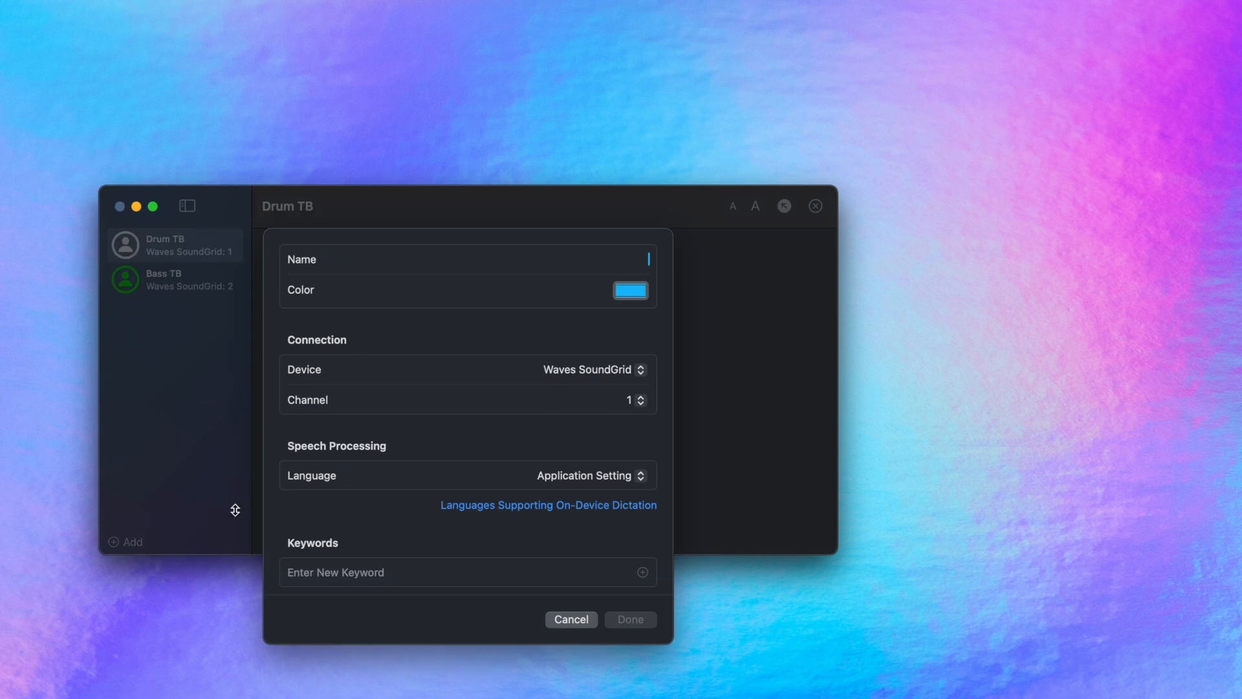
type("EG TB")
left_click(630, 290)
left_click(1068, 627)
left_click(958, 367)
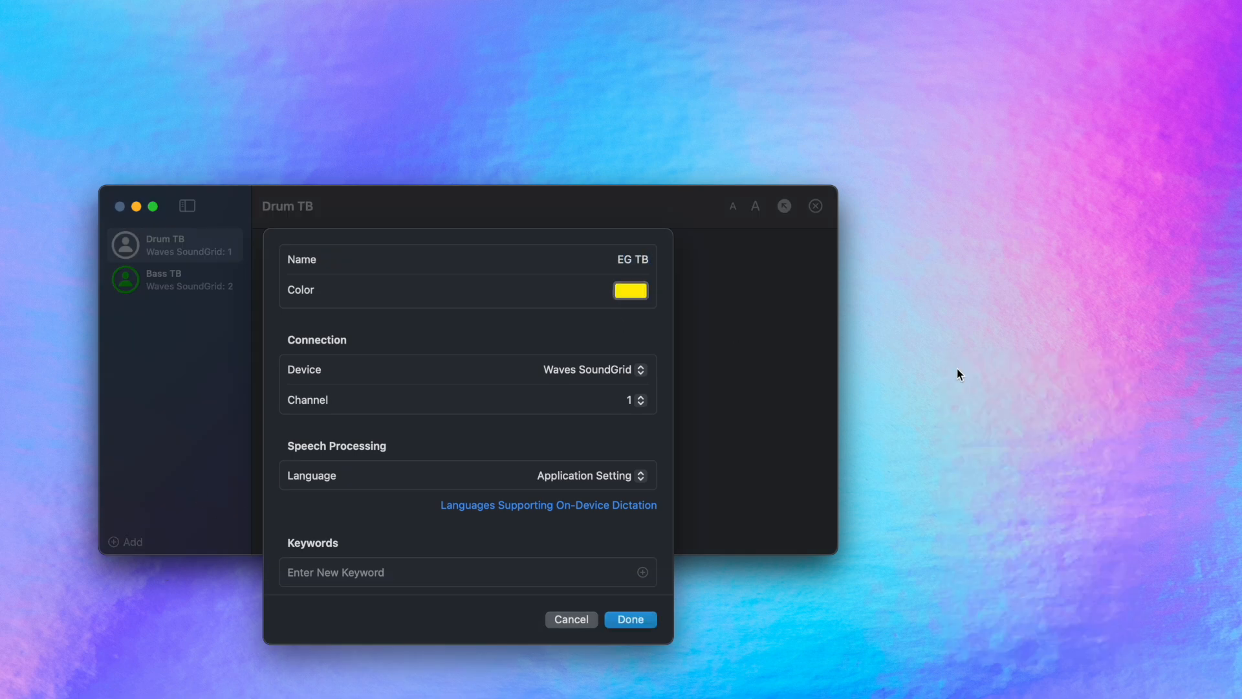
left_click(631, 619)
- Add a bright pink channel named Keys TB on Waves SoundGrid channel 4
left_click(133, 542)
left_click(161, 567)
type("Keys TB")
left_click(631, 291)
left_click(1080, 650)
left_click_drag(1001, 601, 961, 602)
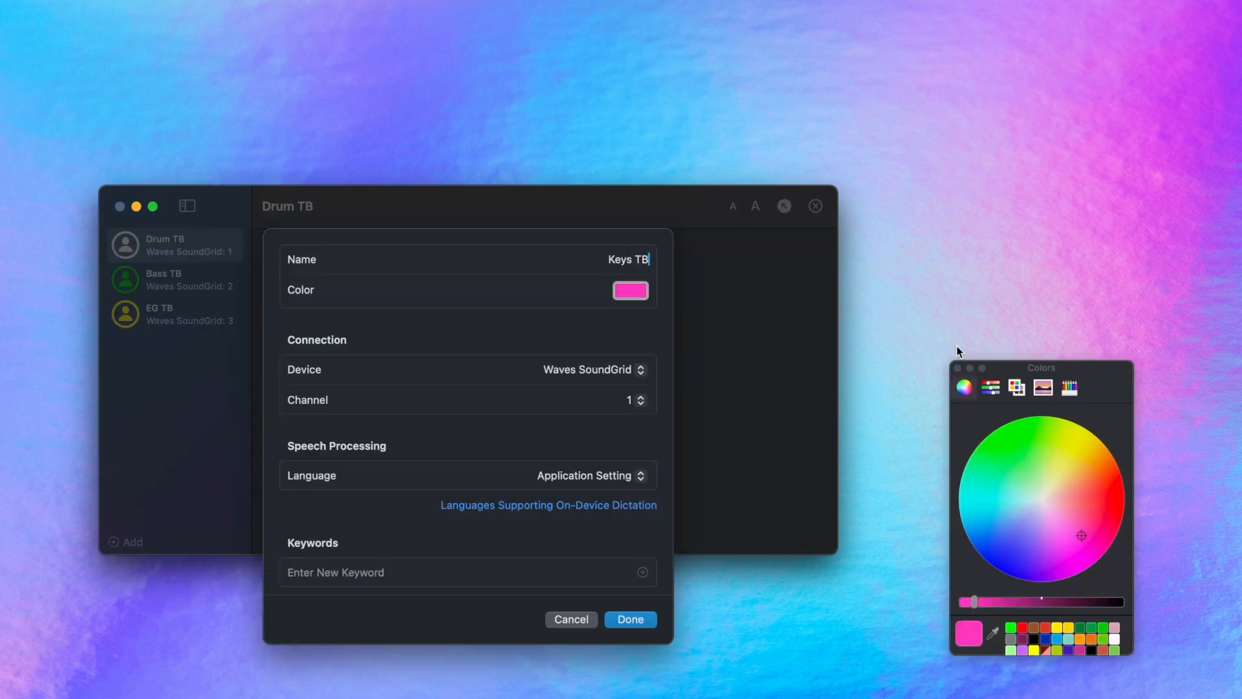
left_click(958, 367)
left_click(640, 401)
left_click(631, 454)
left_click(631, 619)
- Add a red channel named Tech TB on Waves SoundGrid channel 5
left_click(115, 542)
left_click(148, 567)
type("Tech TB")
left_click(631, 290)
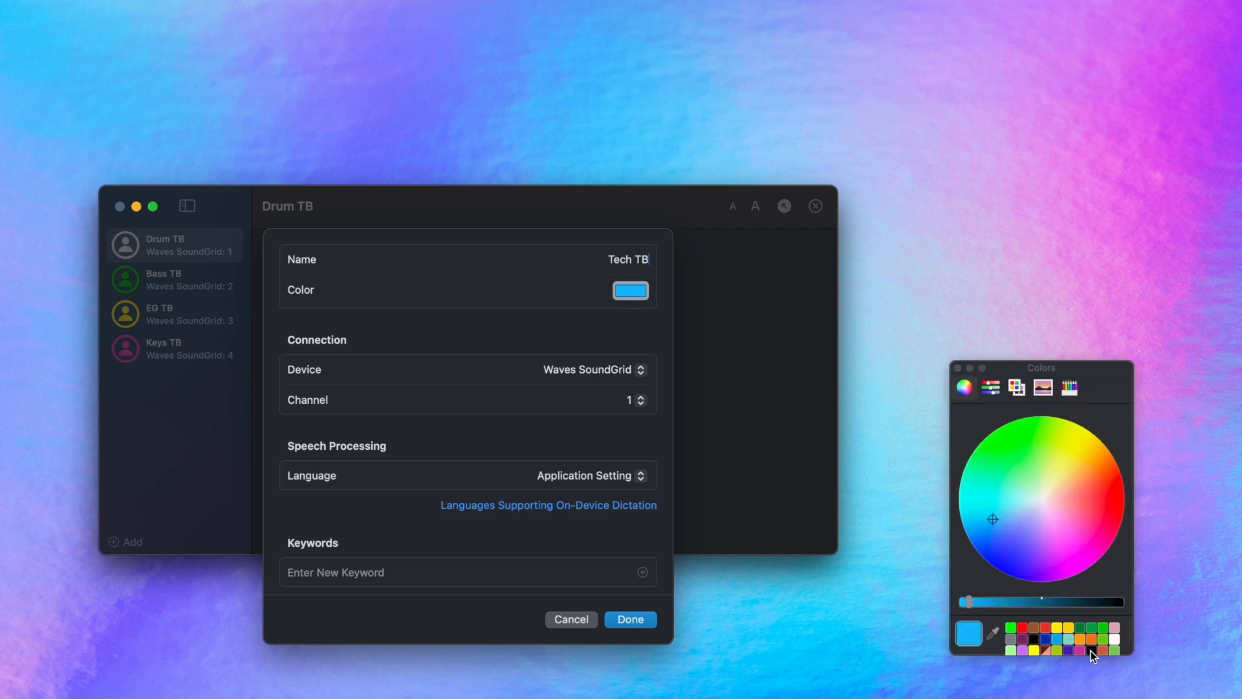
left_click(1068, 649)
left_click(959, 367)
left_click(640, 401)
left_click(632, 473)
left_click(627, 620)
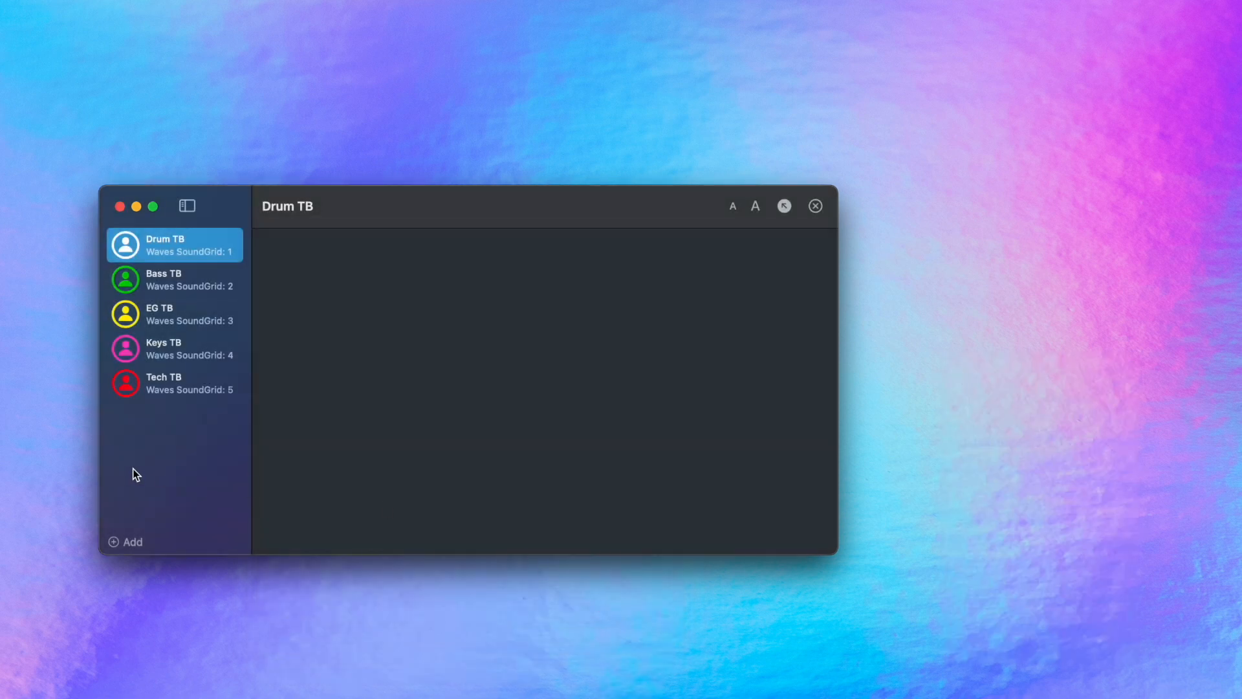
- Add a black channel named MON TB on Waves SoundGrid channel 6
left_click(114, 543)
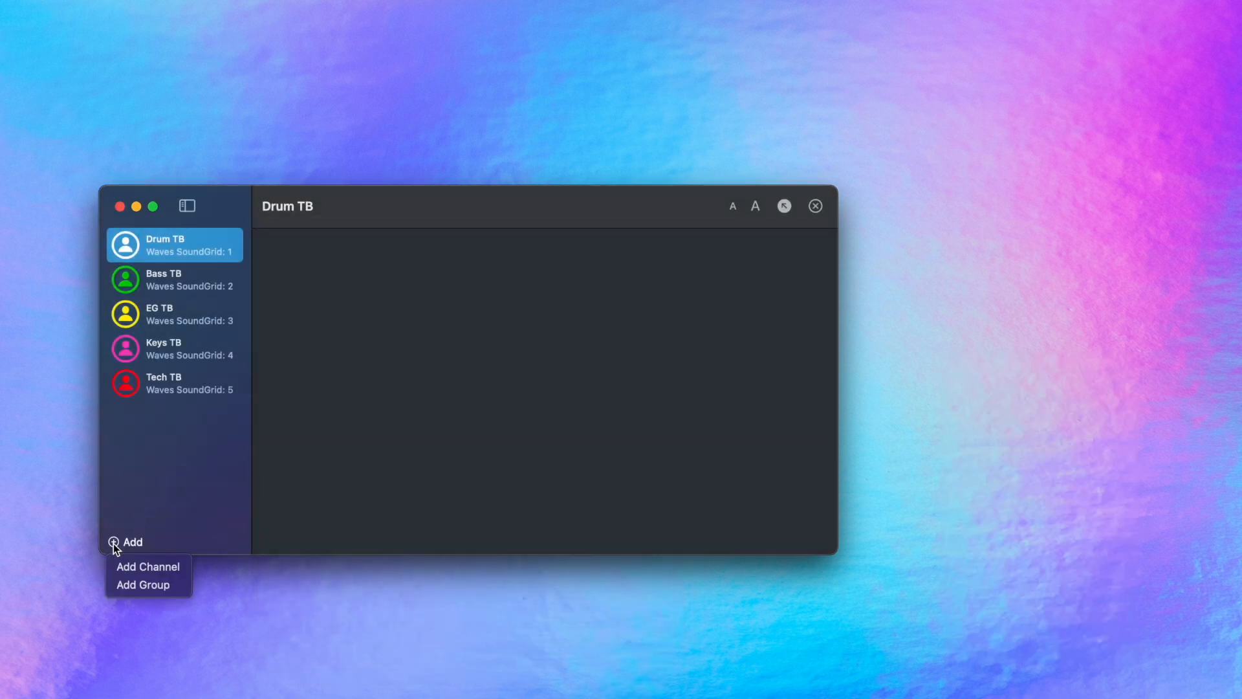
left_click(148, 567)
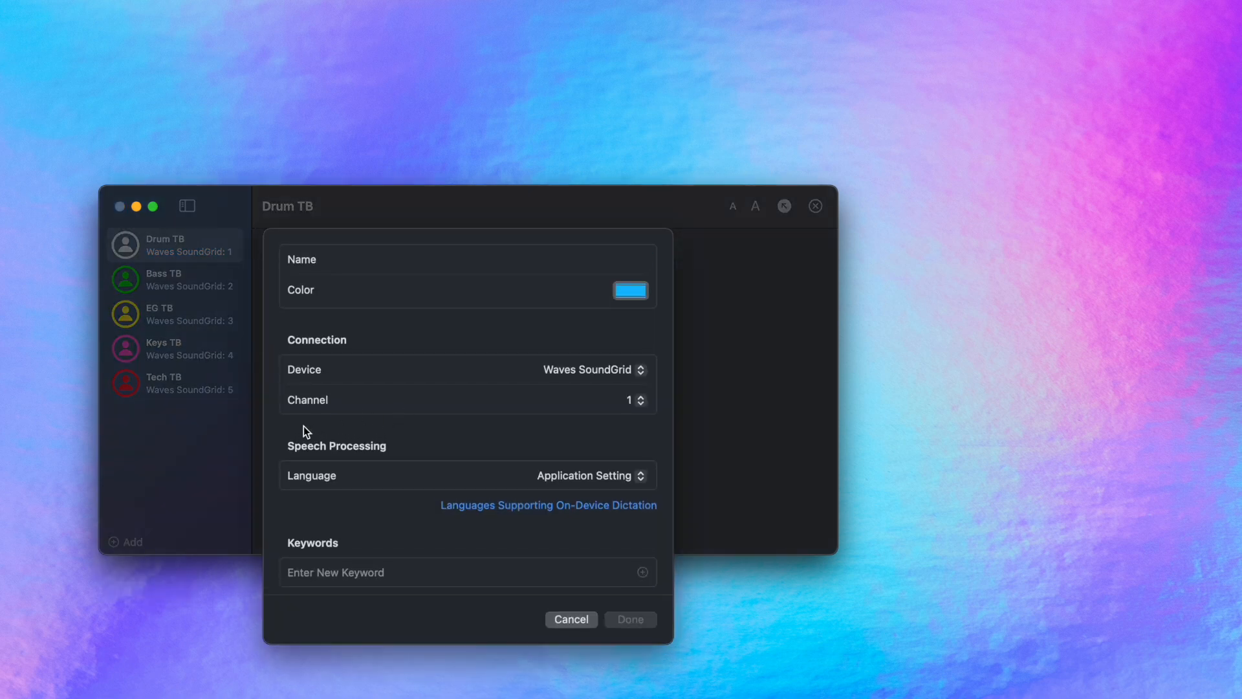
type("MON")
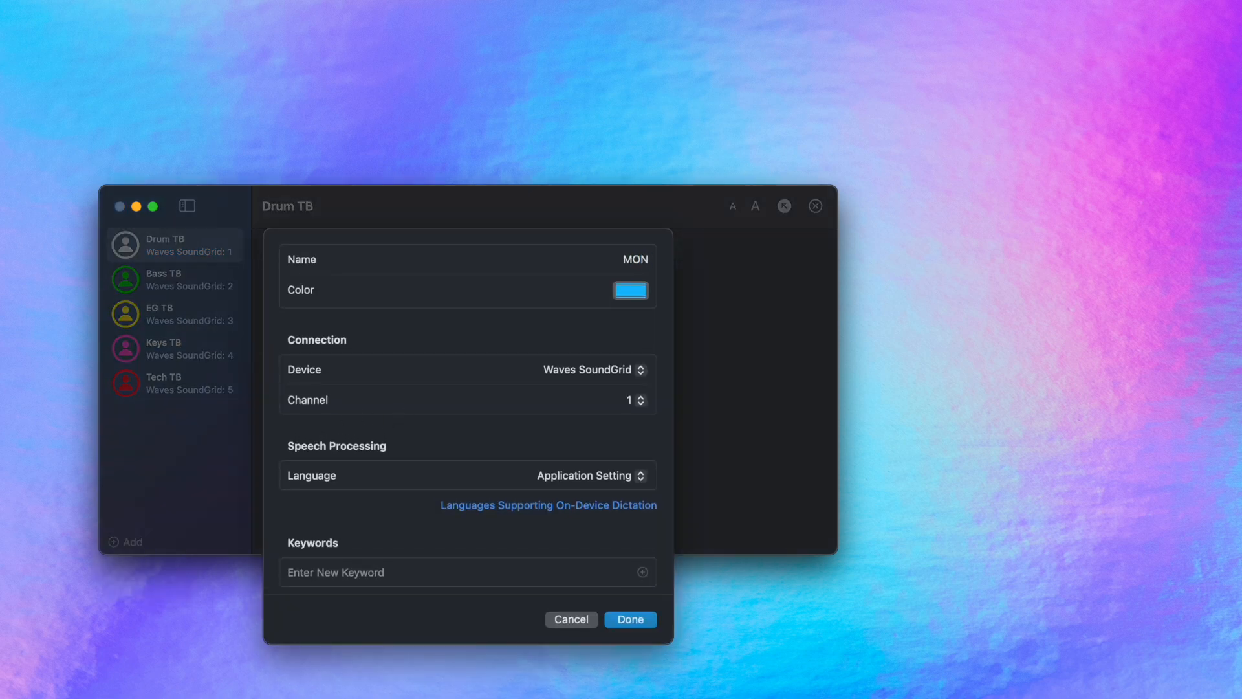
type(" TB")
left_click(644, 286)
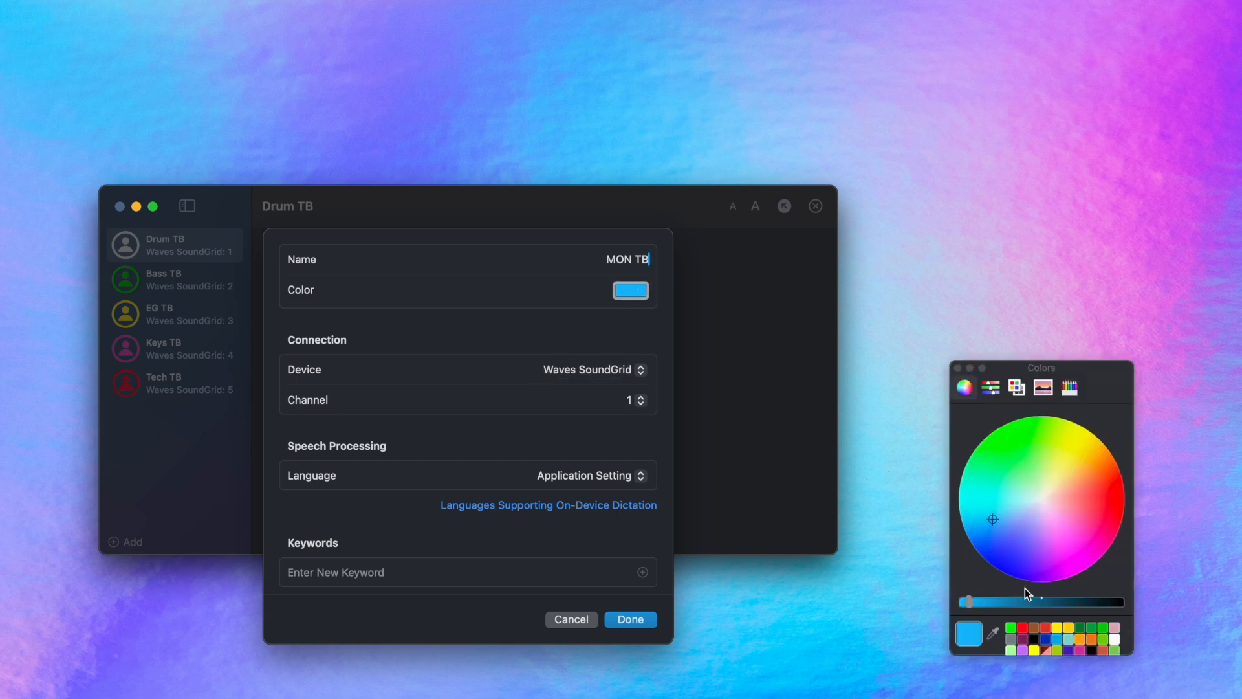
left_click(1034, 642)
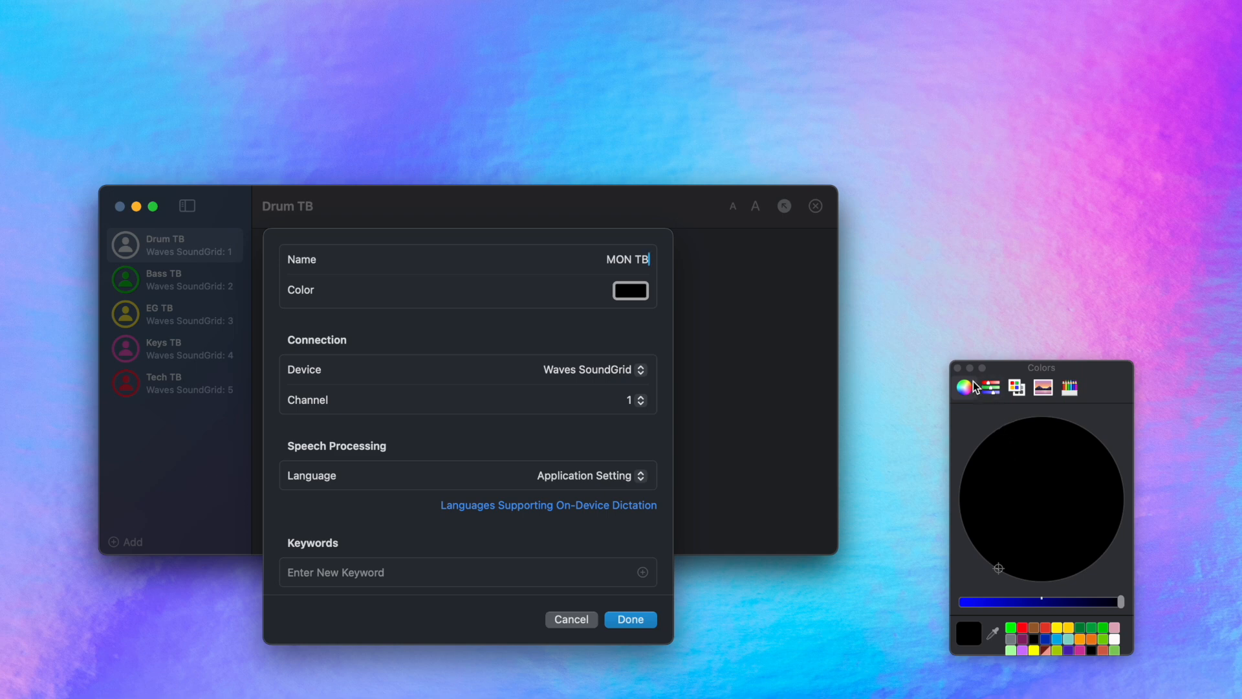
left_click(958, 369)
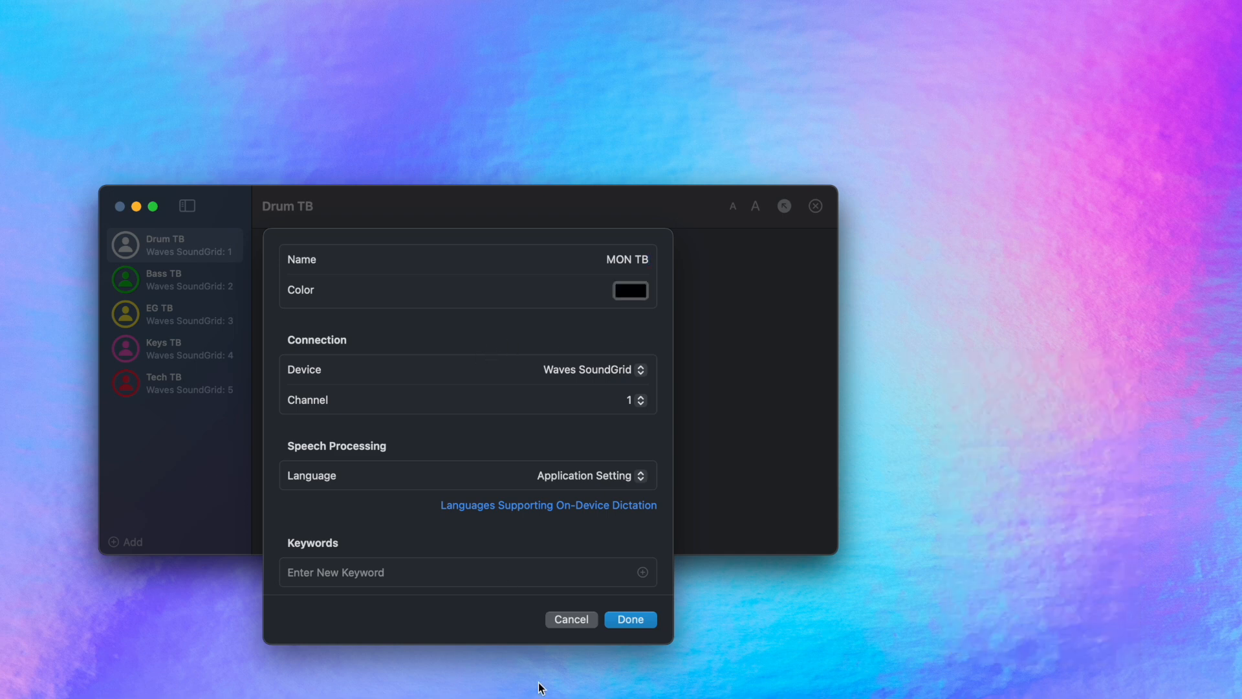
left_click(640, 400)
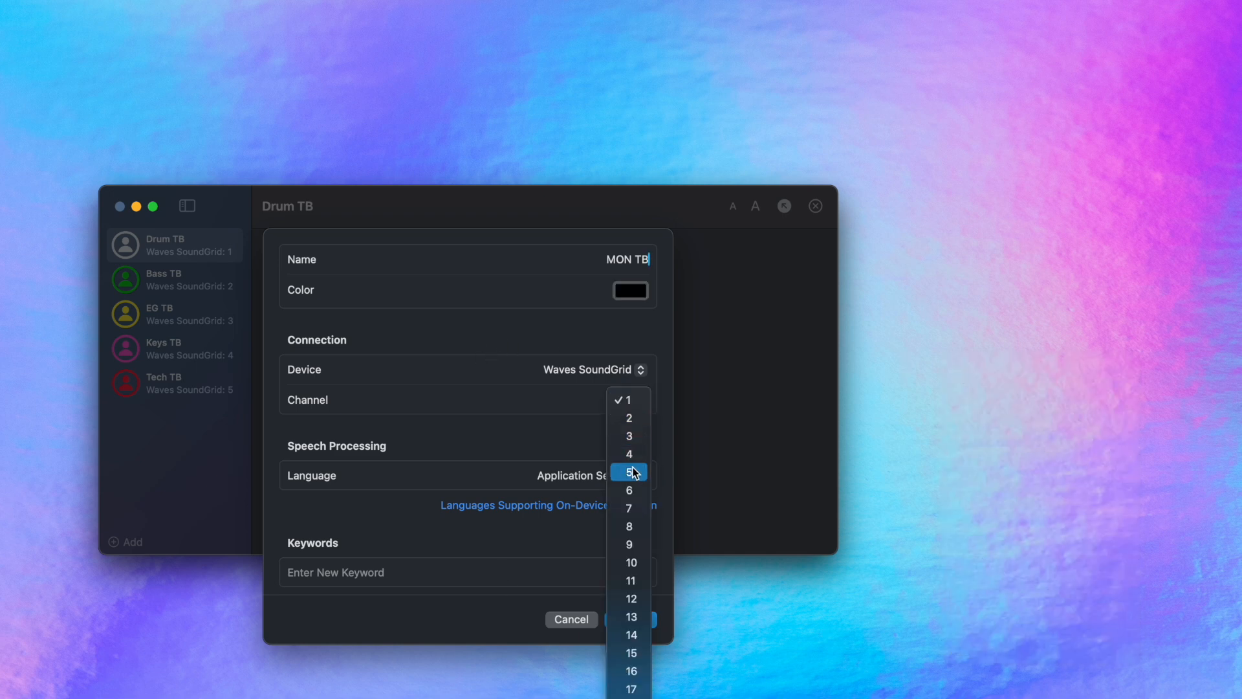
left_click(632, 490)
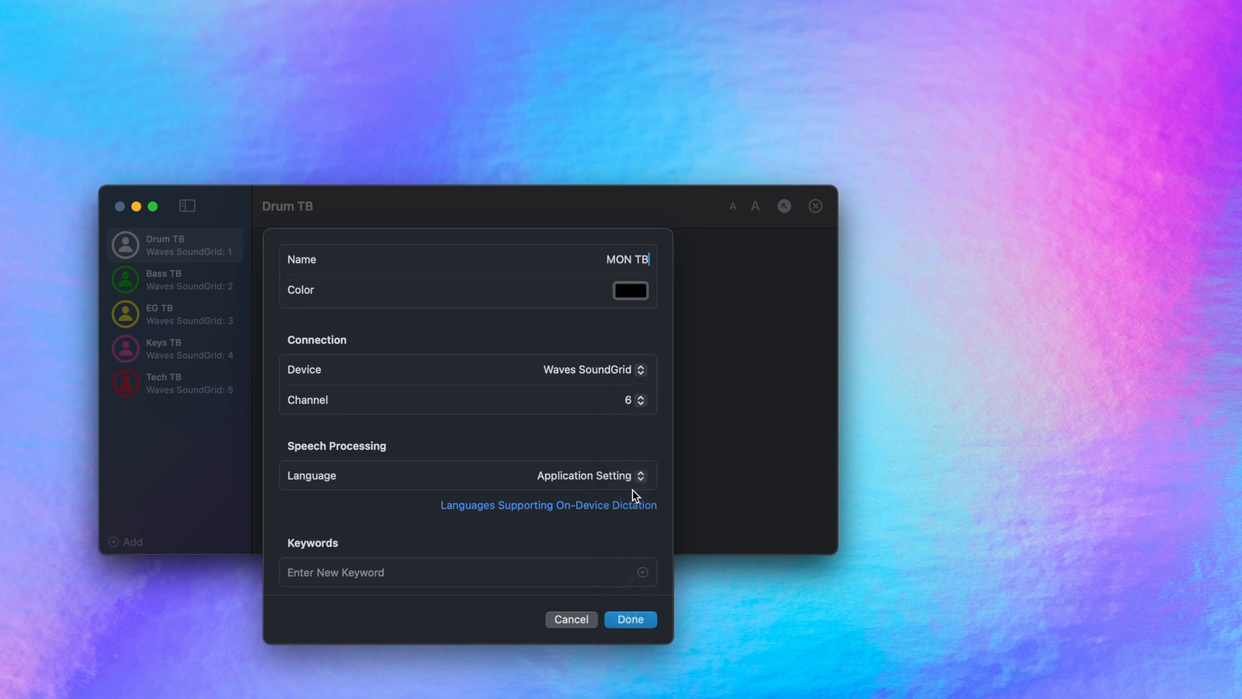
left_click(625, 622)
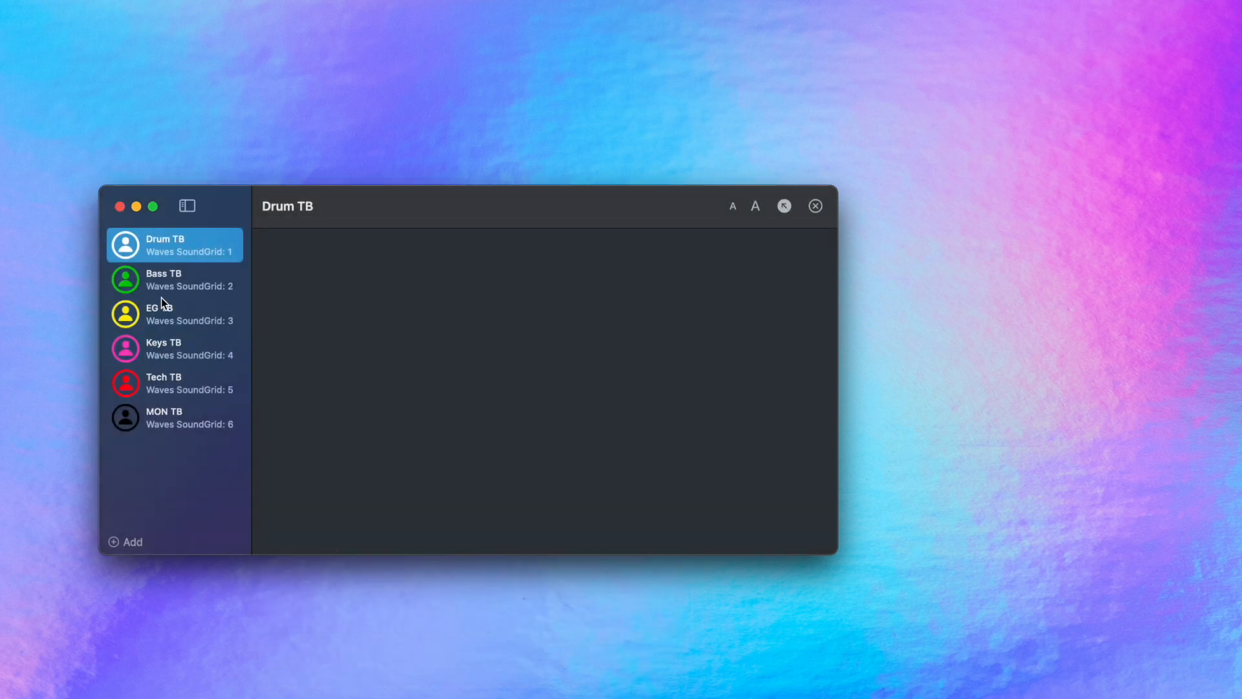
- Check the message transcripts of individual channels, including MON TB, Tech TB, Keys TB, EG TB and Drum TB
left_click(182, 421)
left_click(190, 252)
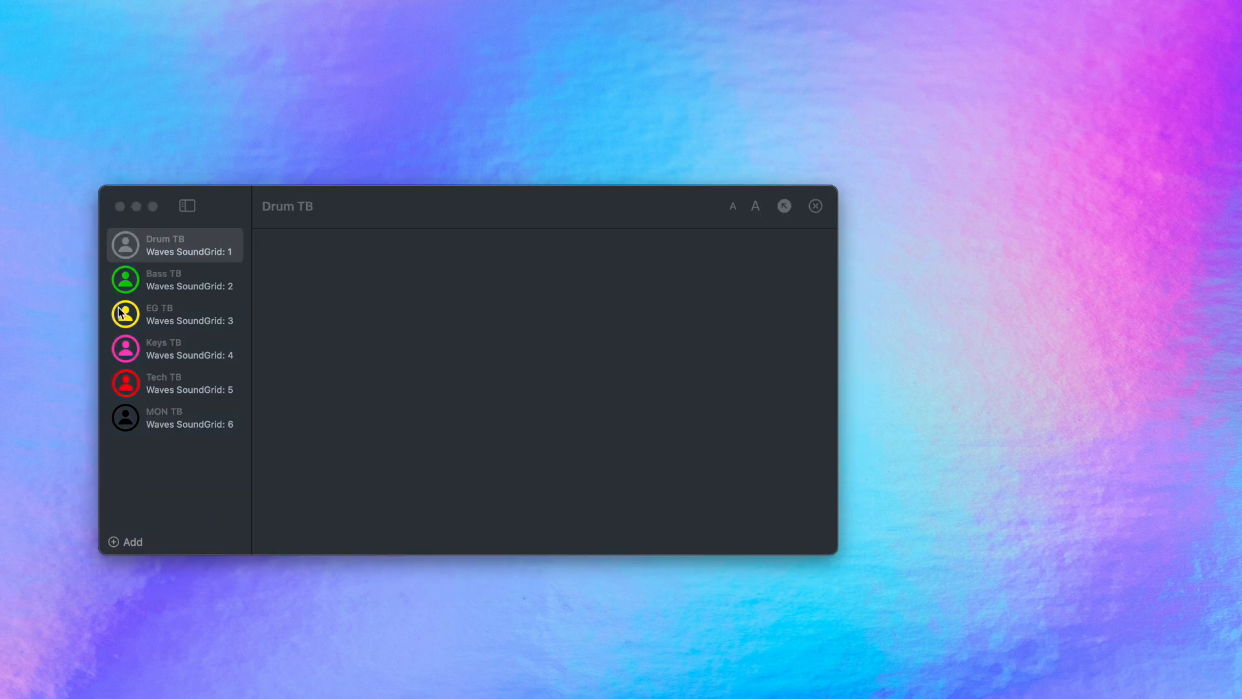
left_click(206, 426)
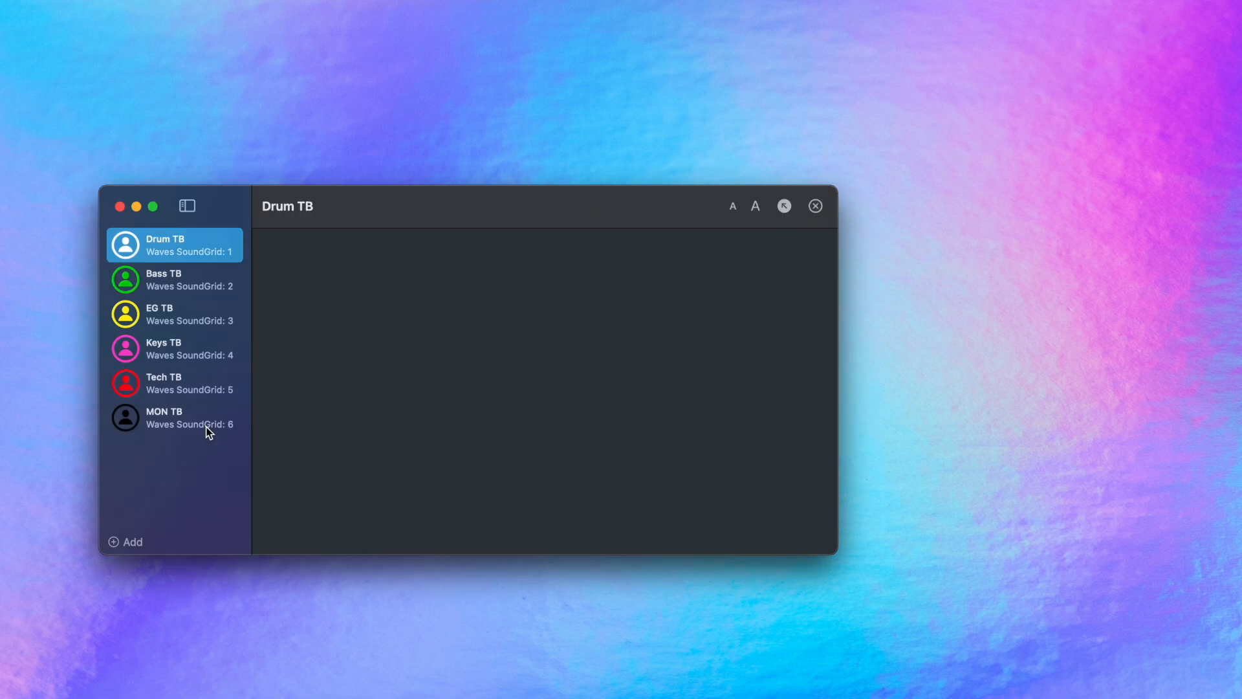
left_click(200, 425)
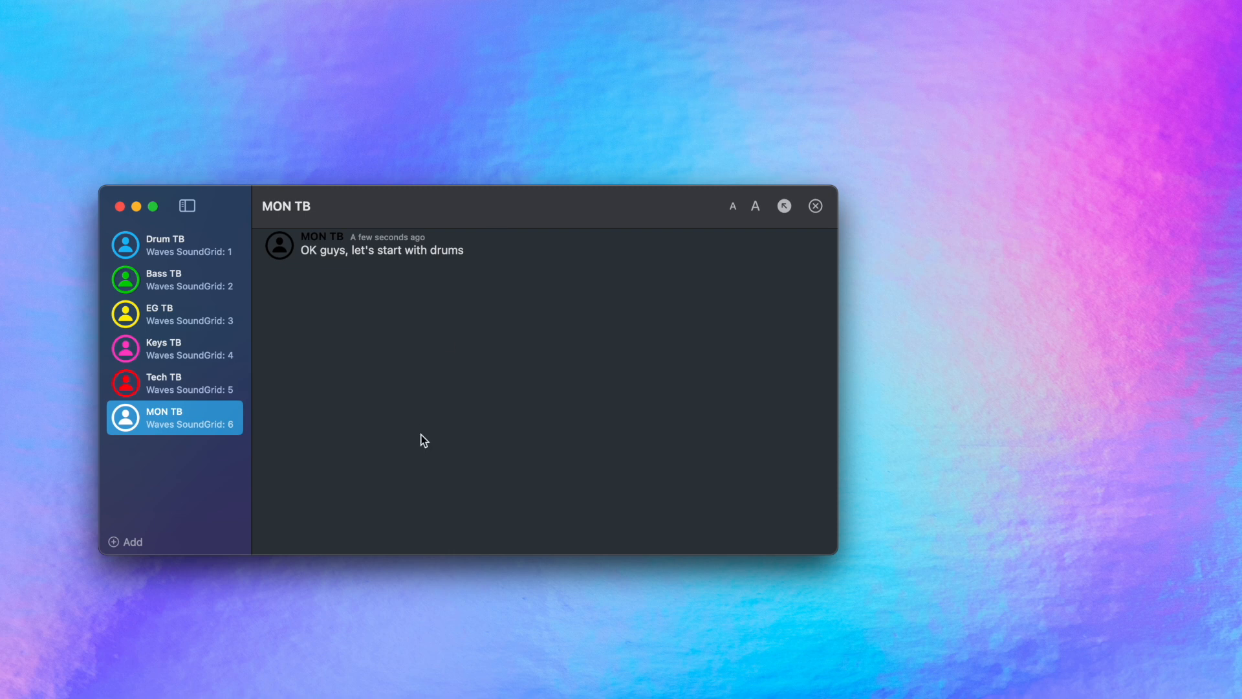
left_click(182, 379)
left_click(190, 353)
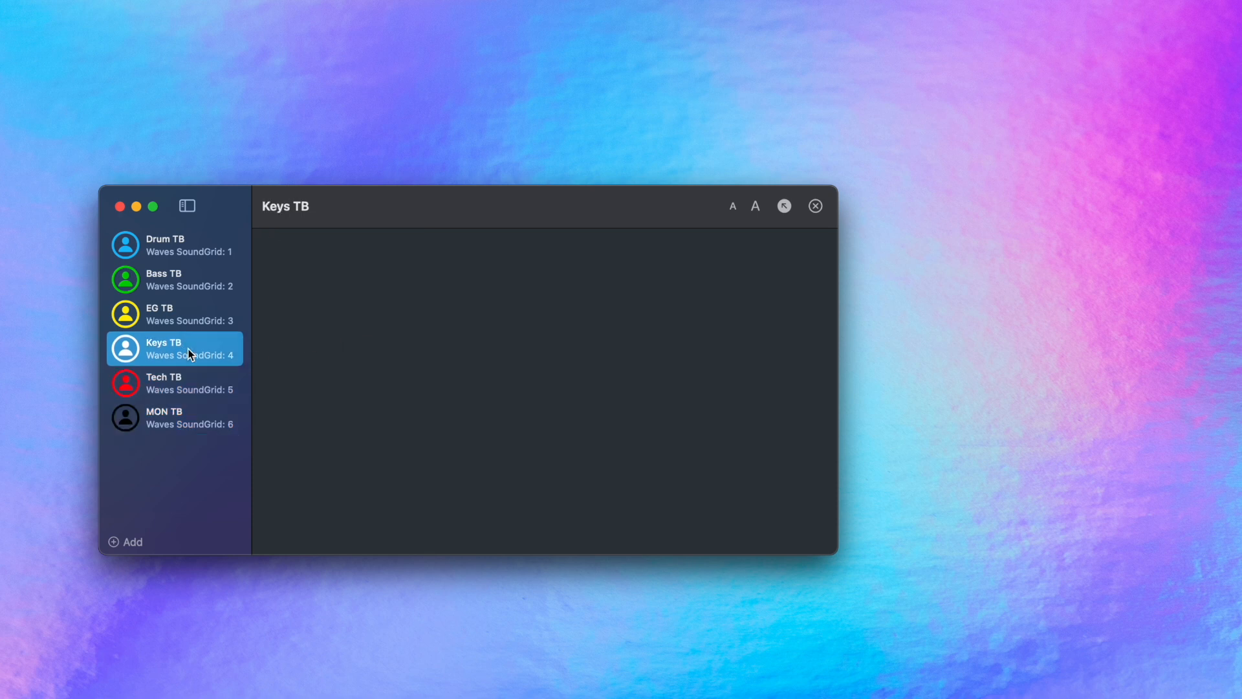
left_click(189, 317)
left_click(192, 248)
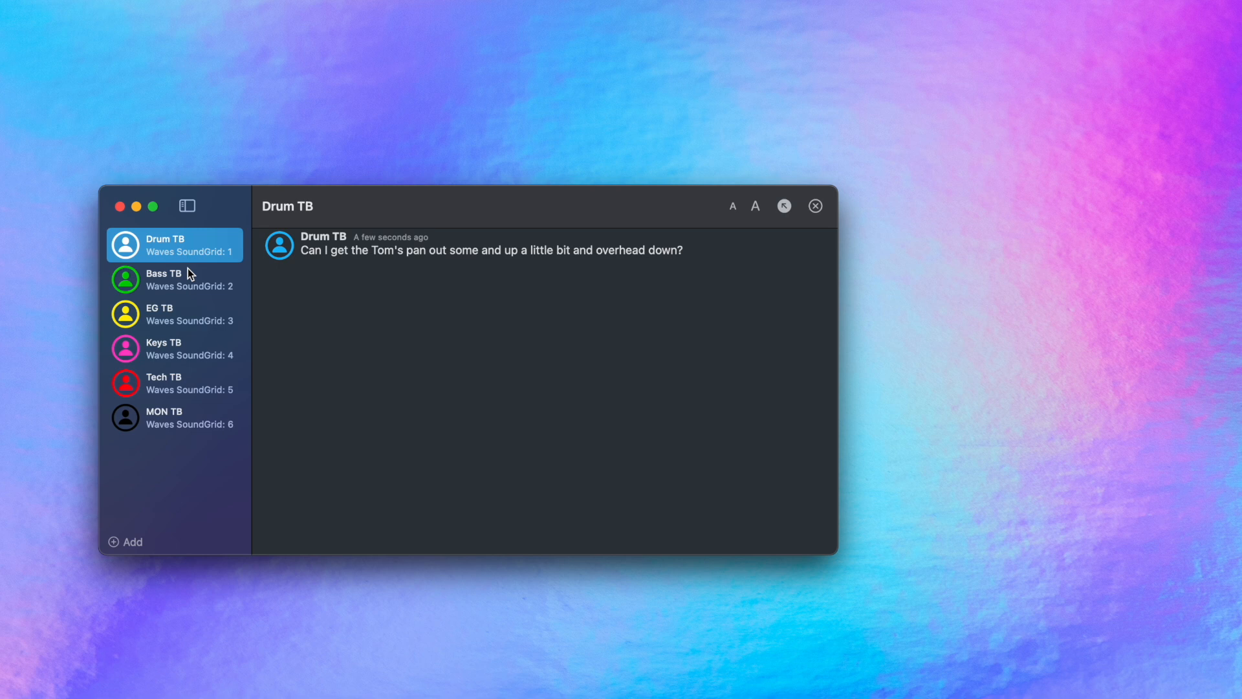
left_click(182, 425)
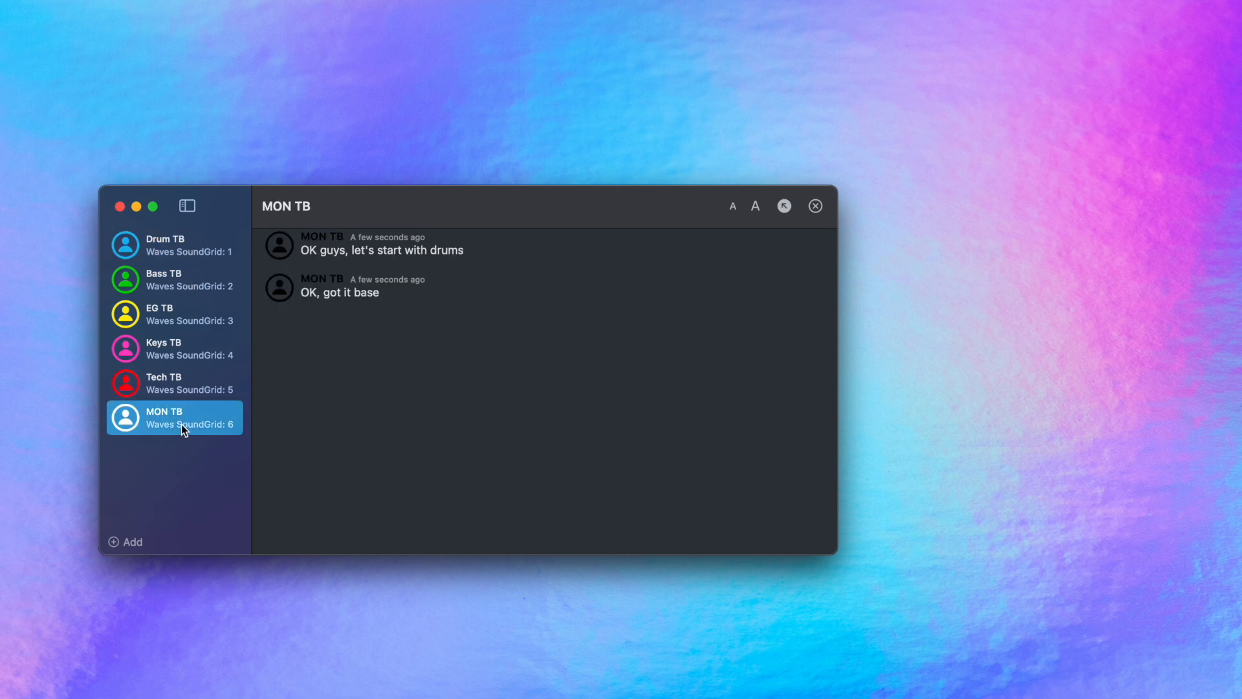
- Start a new group named BAND that includes every talkback channel except MON TB
left_click(129, 545)
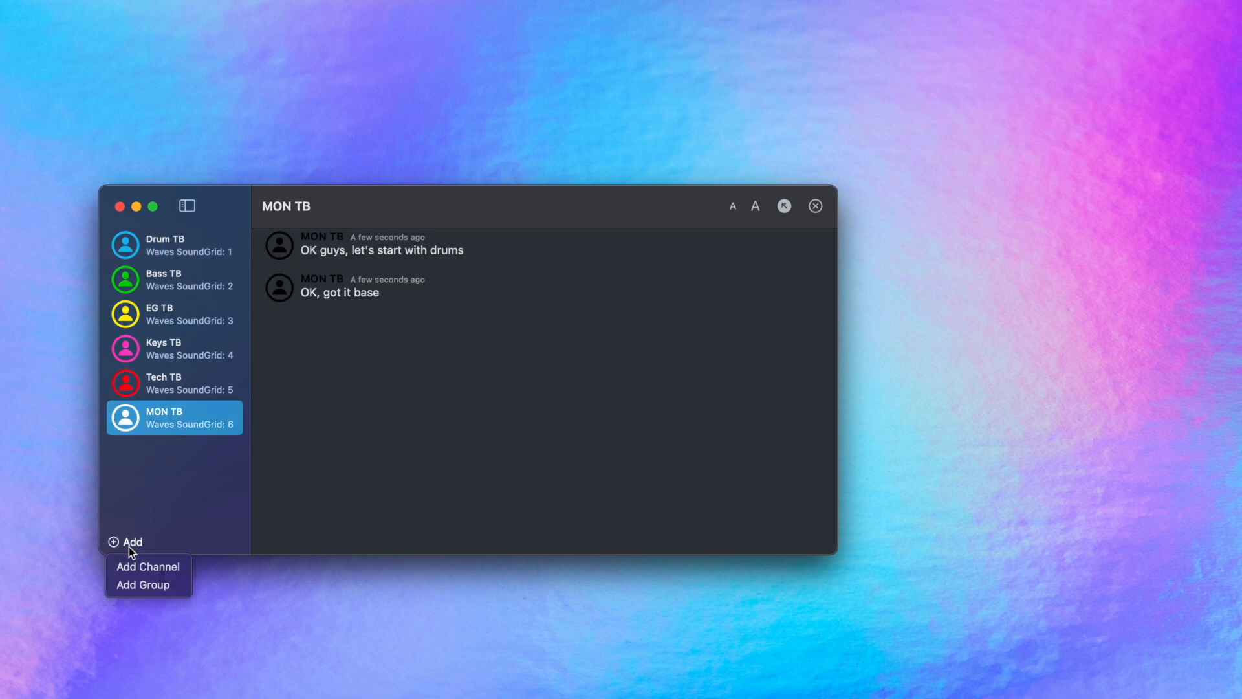
left_click(170, 587)
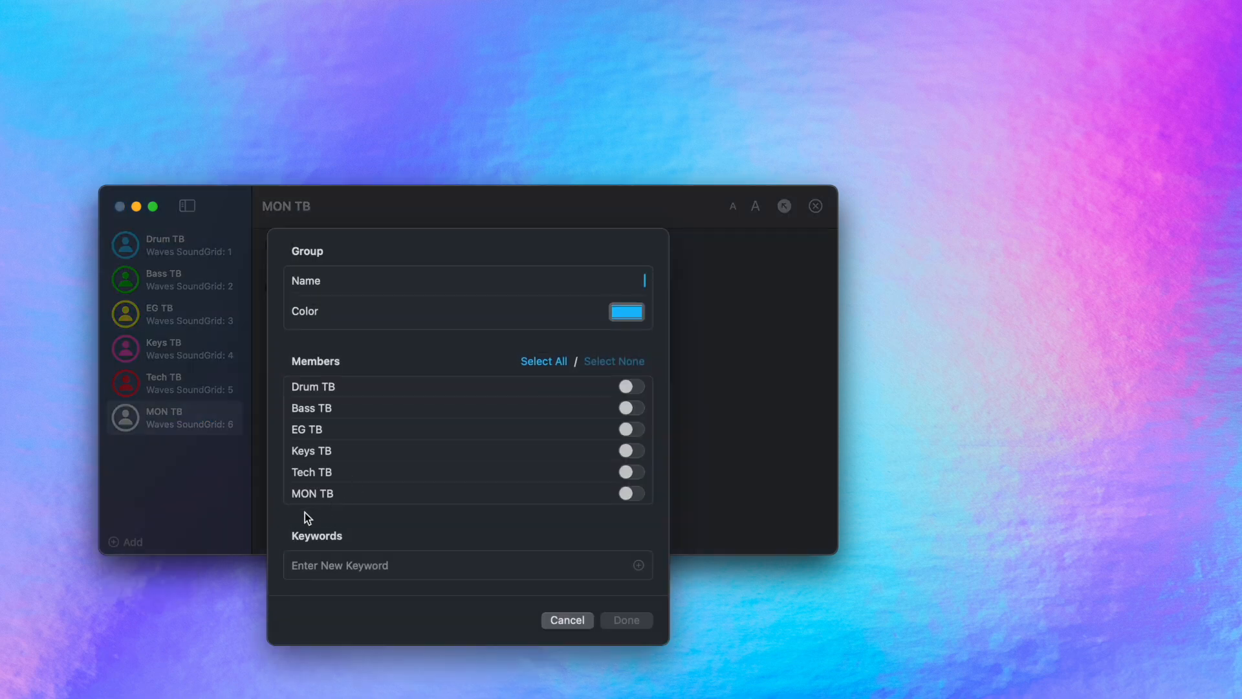
type("BAND")
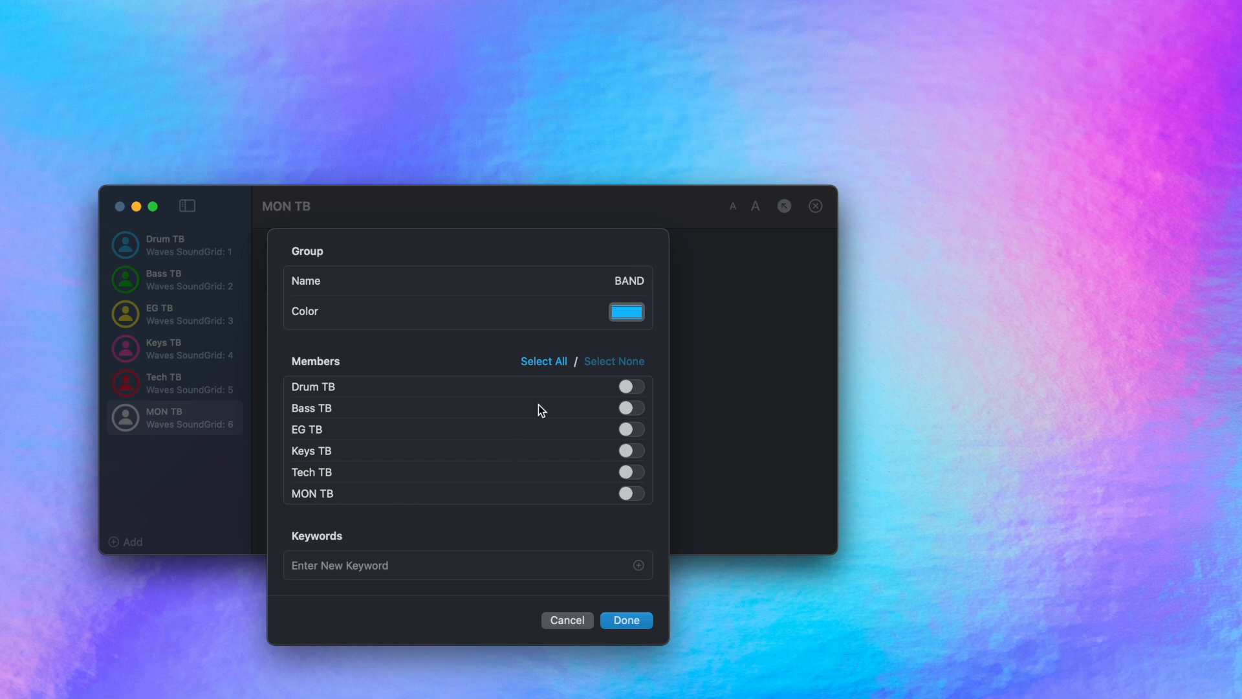
left_click(549, 362)
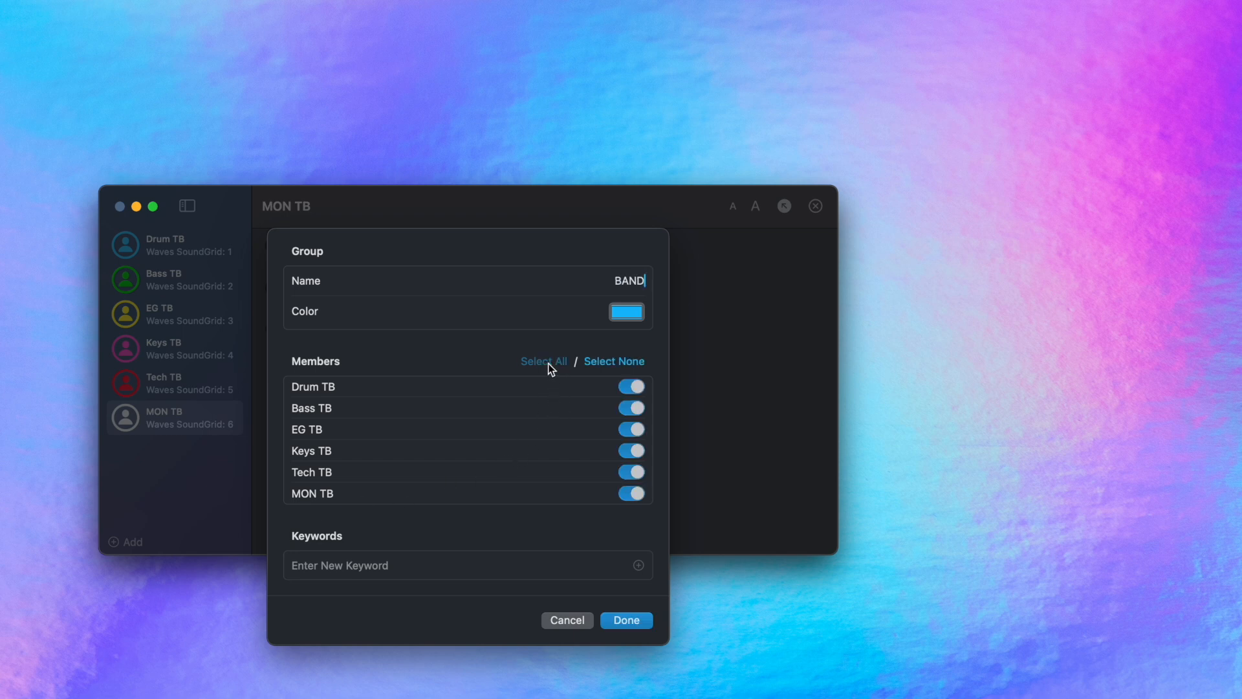
left_click(635, 495)
- Set the BAND group's color to white and close the color picker
left_click(628, 317)
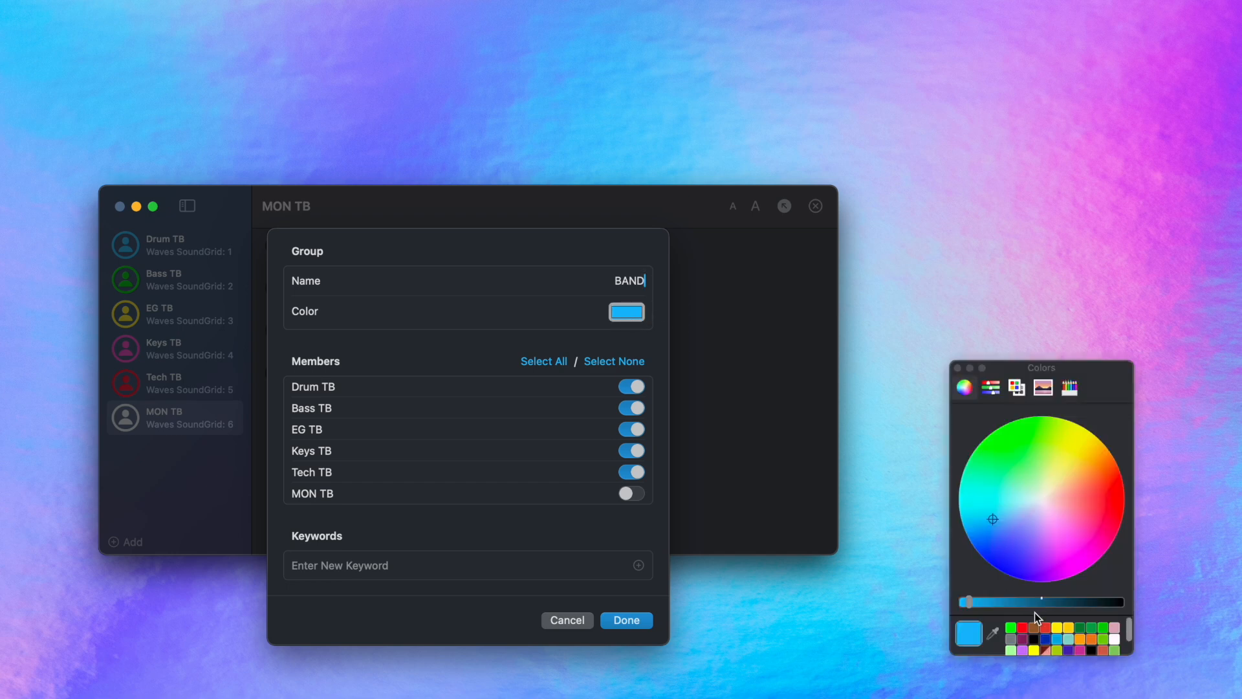
left_click(1115, 640)
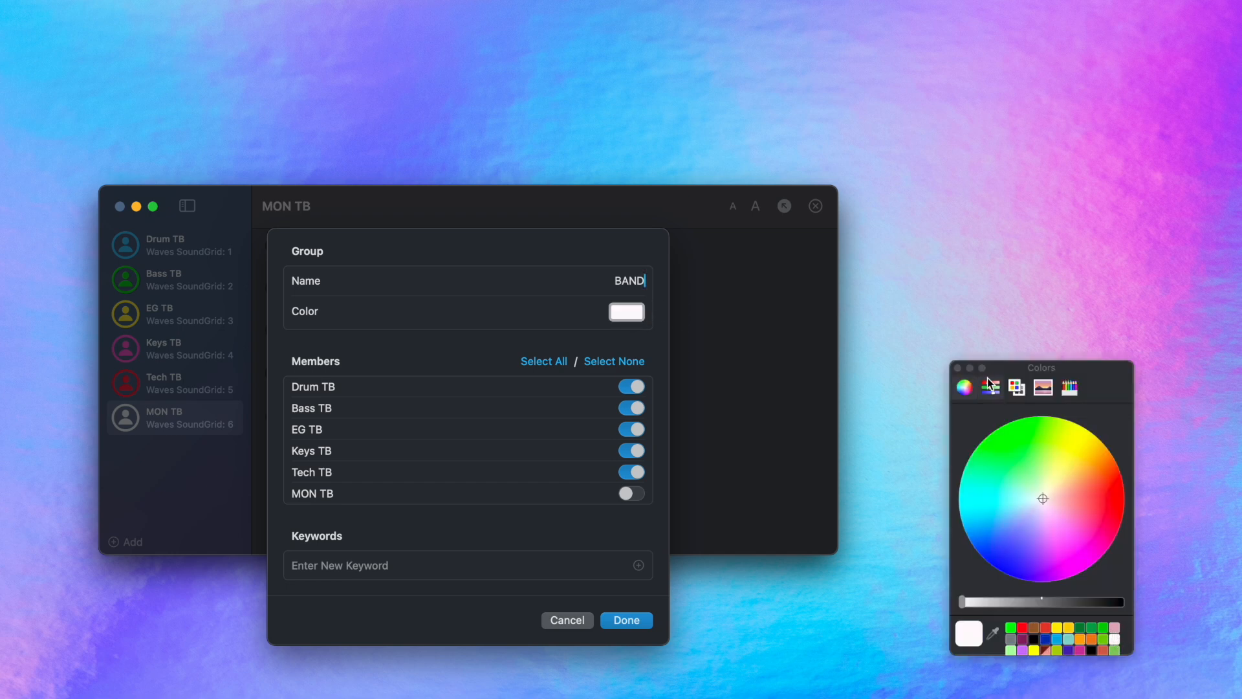
left_click(960, 372)
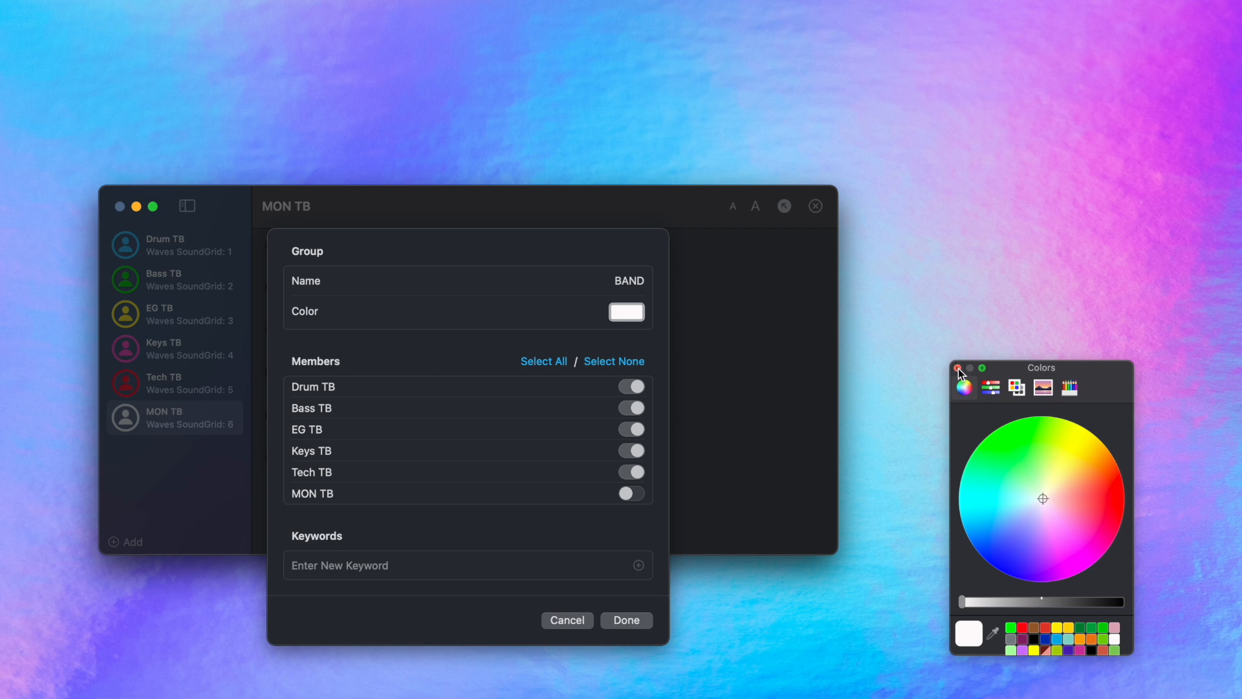
left_click(958, 369)
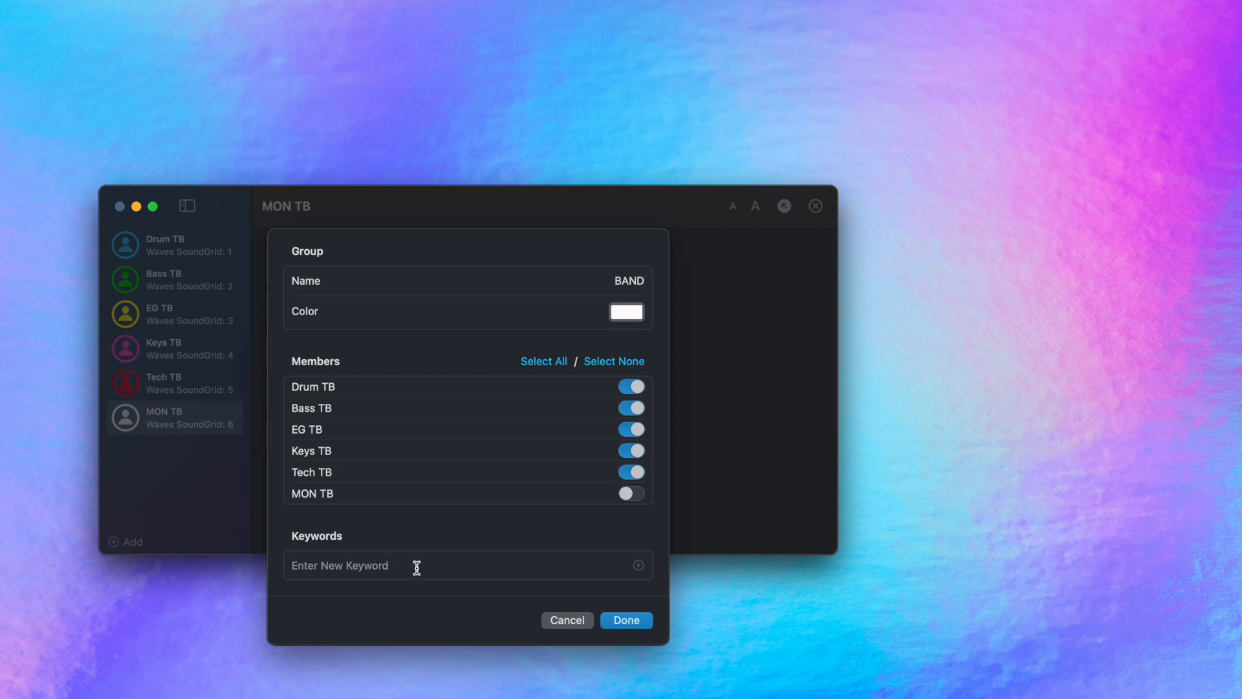
- Add the keywords mix, up, down, pan and panned to the BAND group
scroll(415, 566, "down", 1)
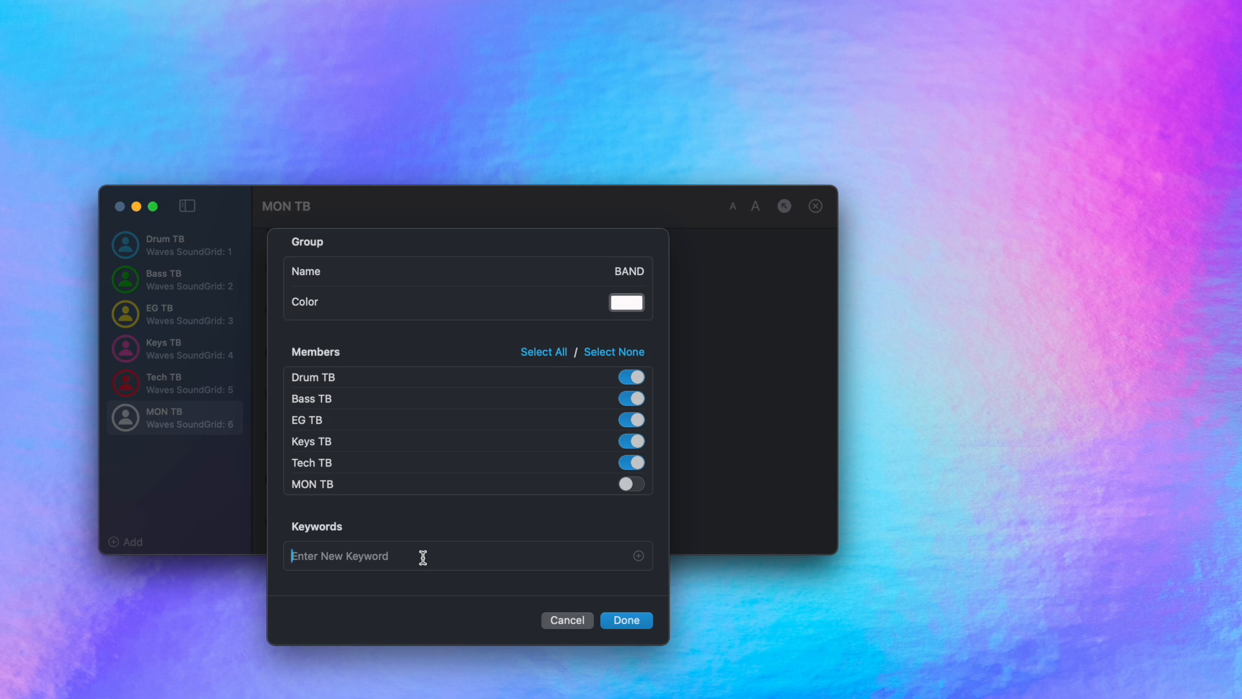
type("mix")
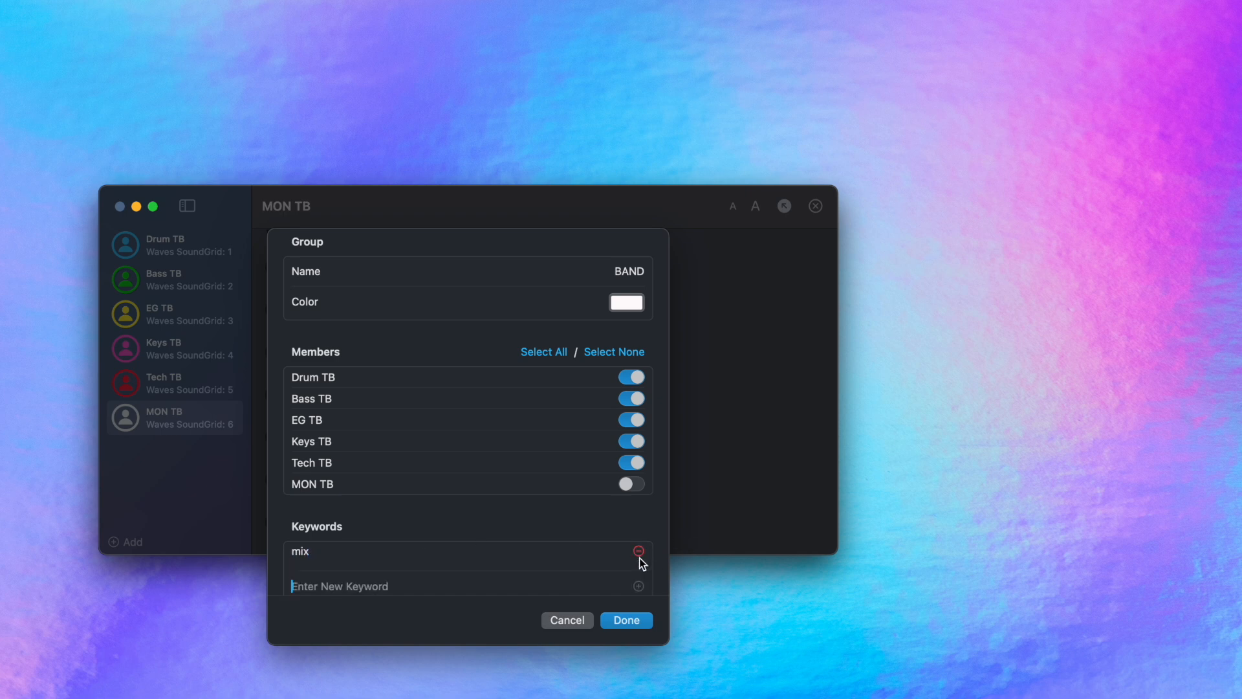
type("up")
left_click(636, 586)
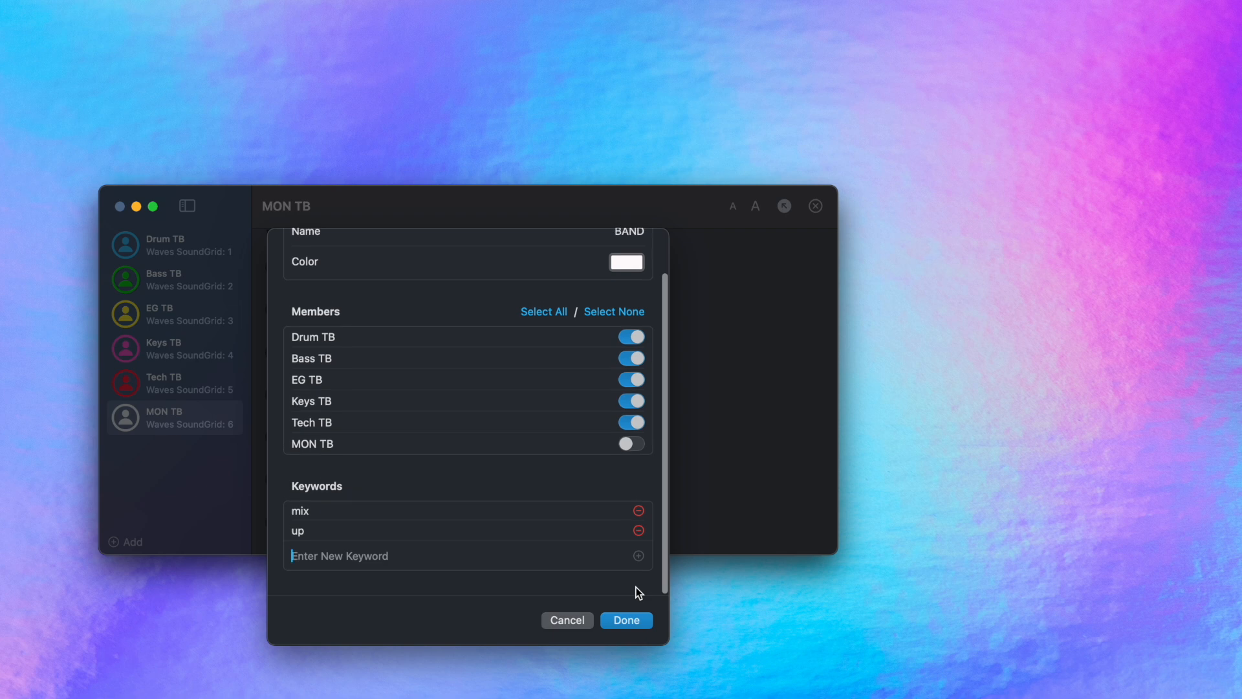
type("down")
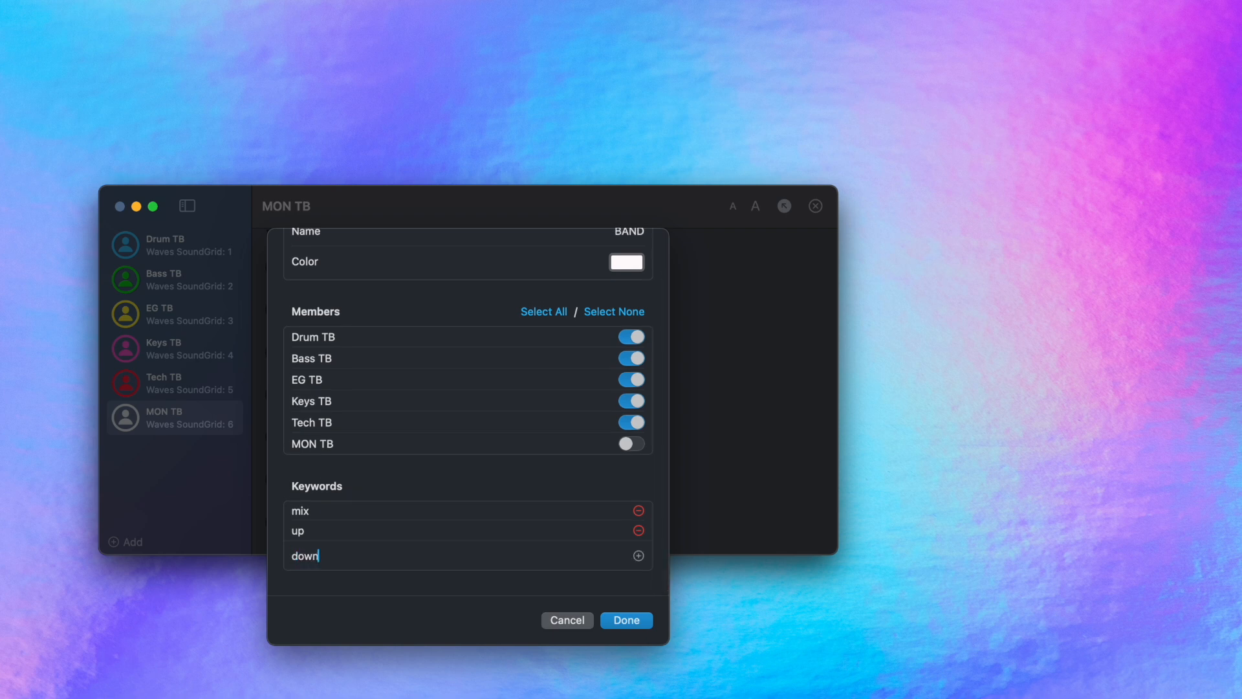
left_click(639, 557)
type("pan")
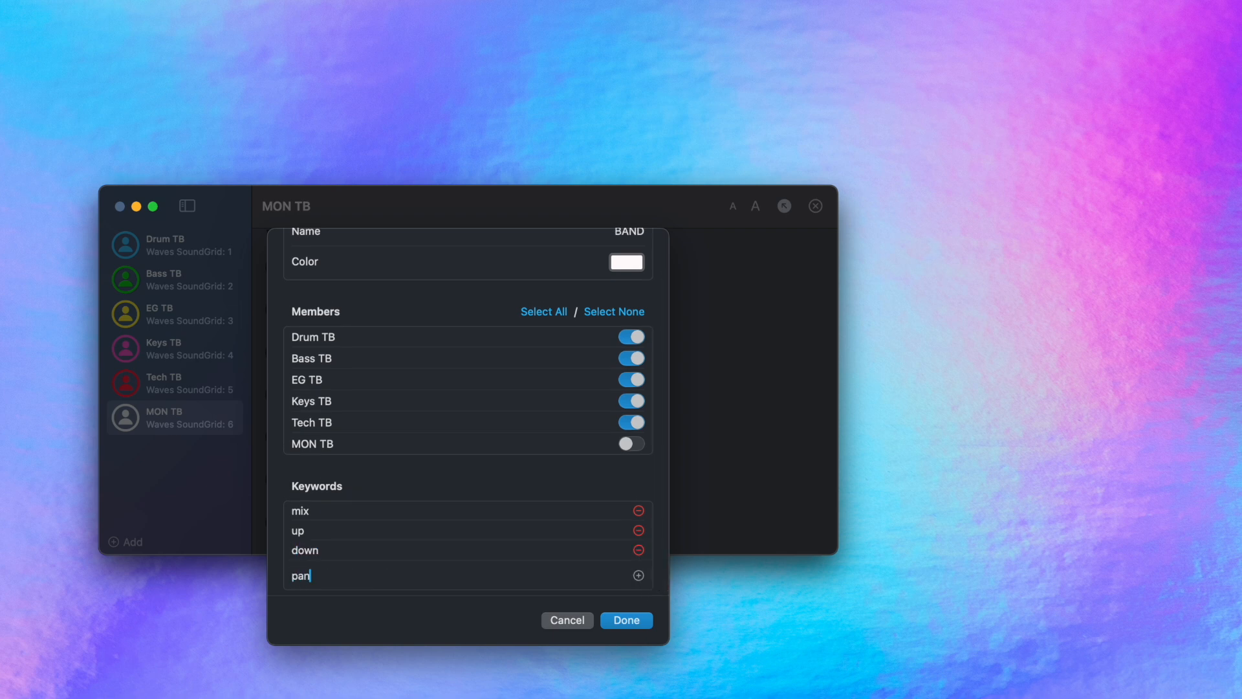
left_click(639, 575)
type("panned")
scroll(591, 551, "down", 2)
left_click(639, 556)
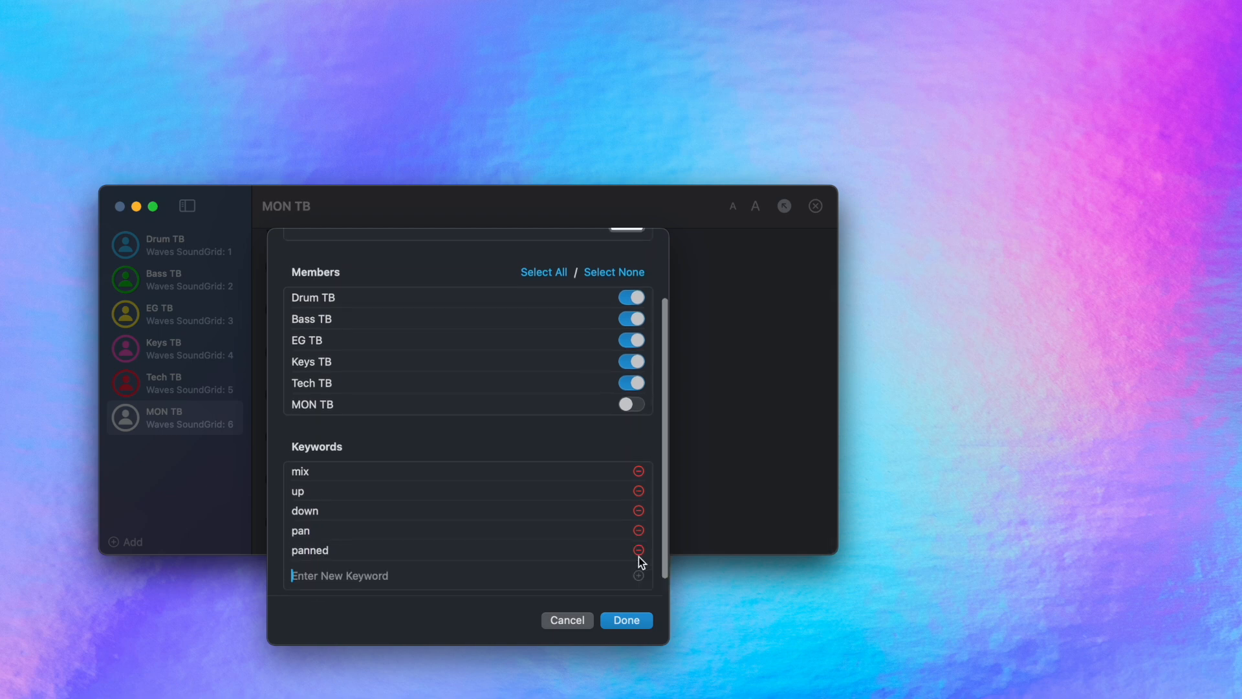
- Save the BAND group and review its combined message transcript
left_click(632, 621)
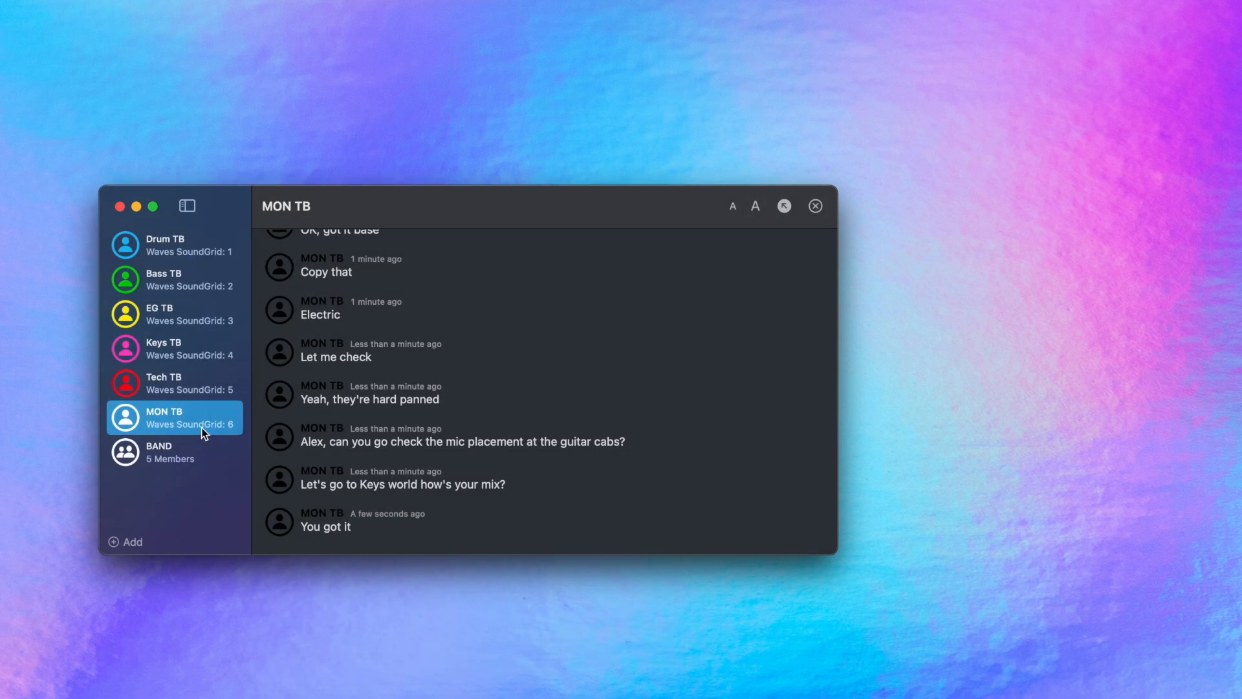
left_click(206, 451)
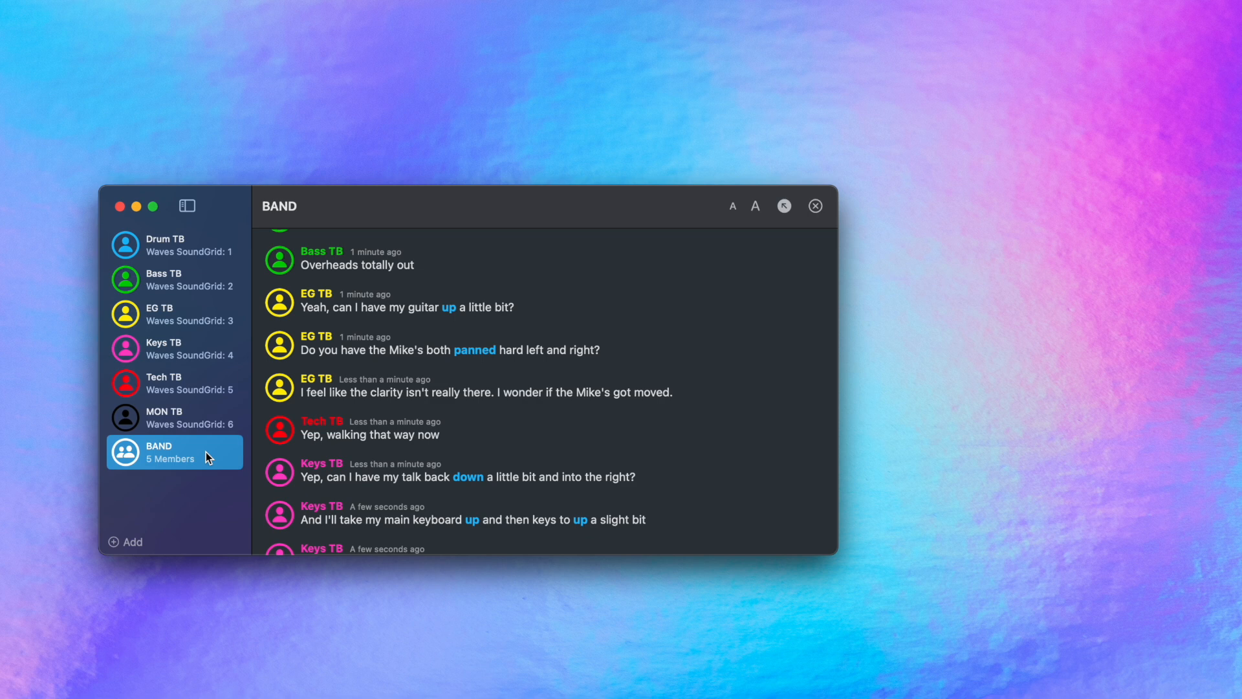
scroll(662, 427, "down", 4)
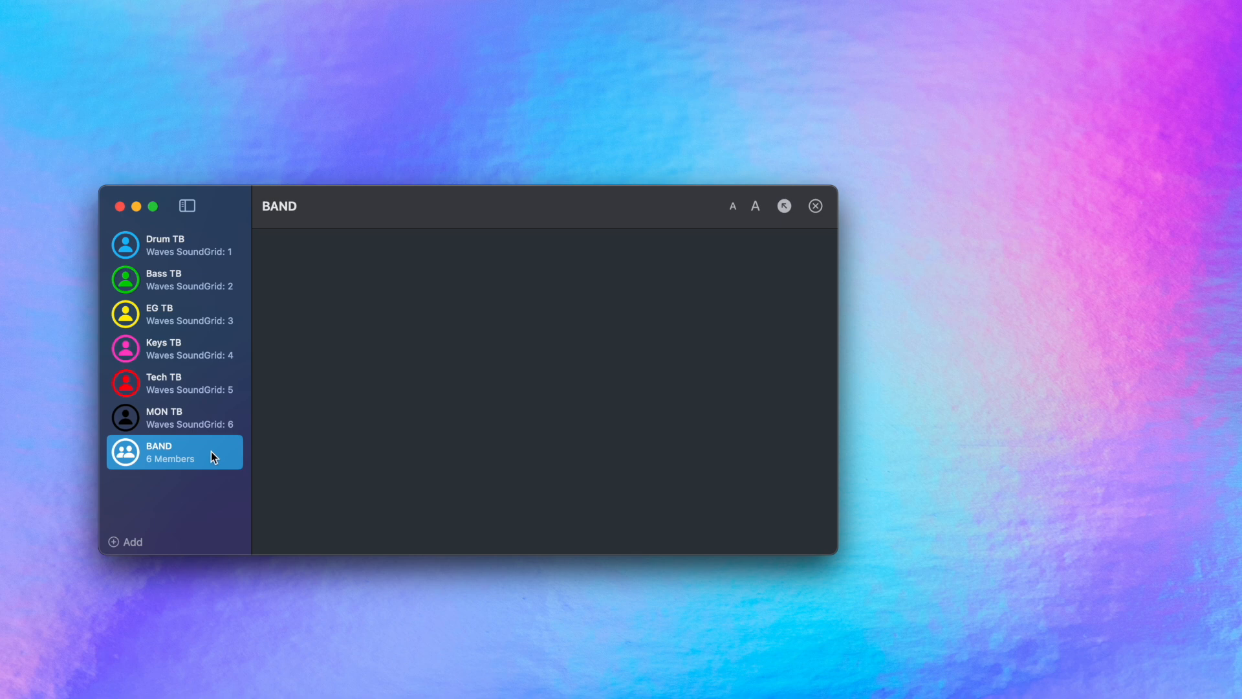
- Add an orange channel named Radio Ch1 on Waves SoundGrid channel 7
left_click(135, 543)
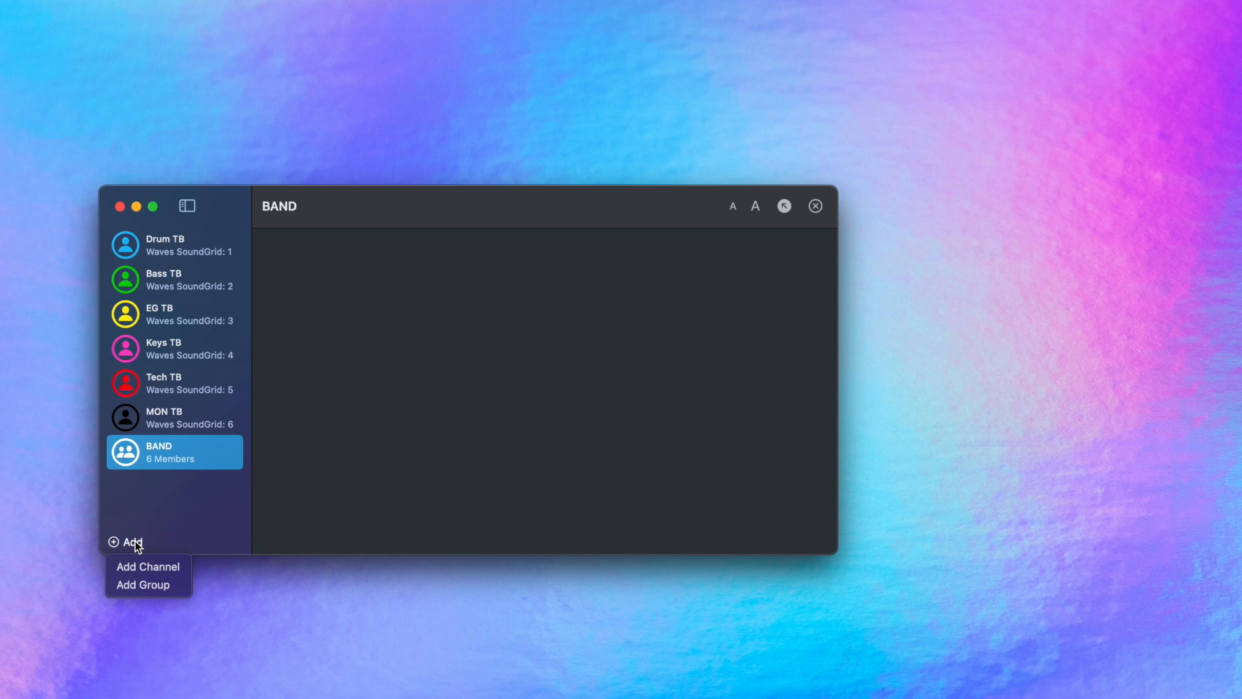
left_click(162, 561)
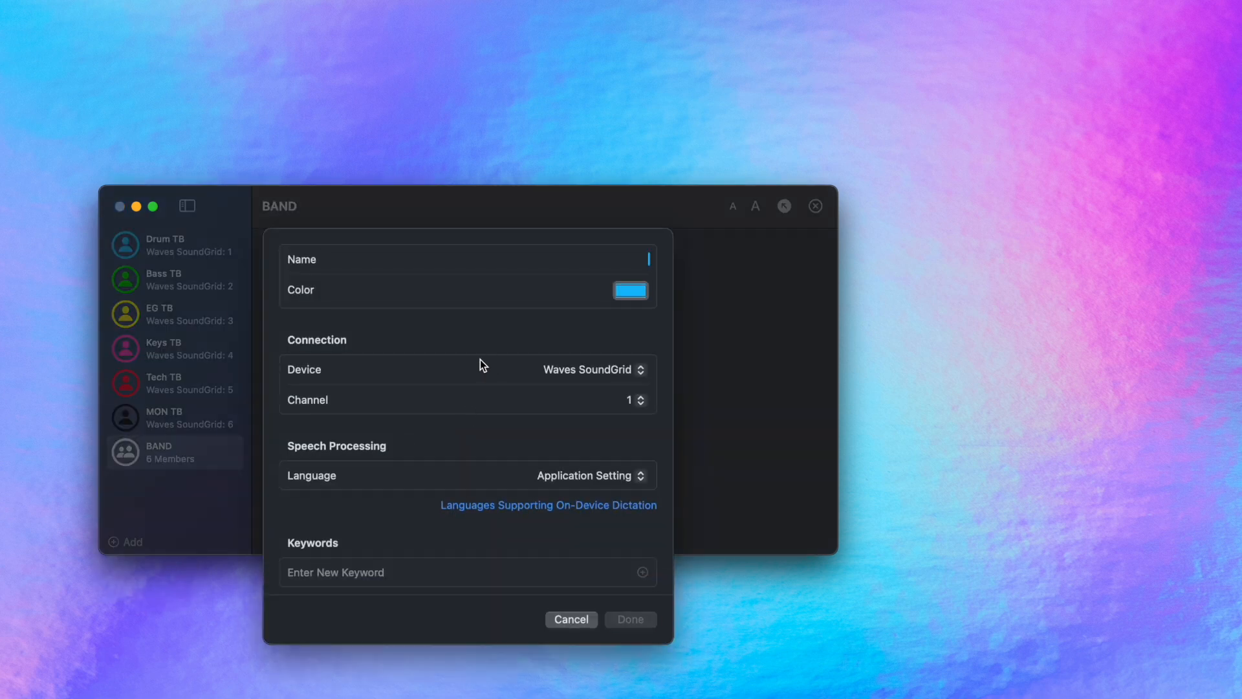
type("Radio")
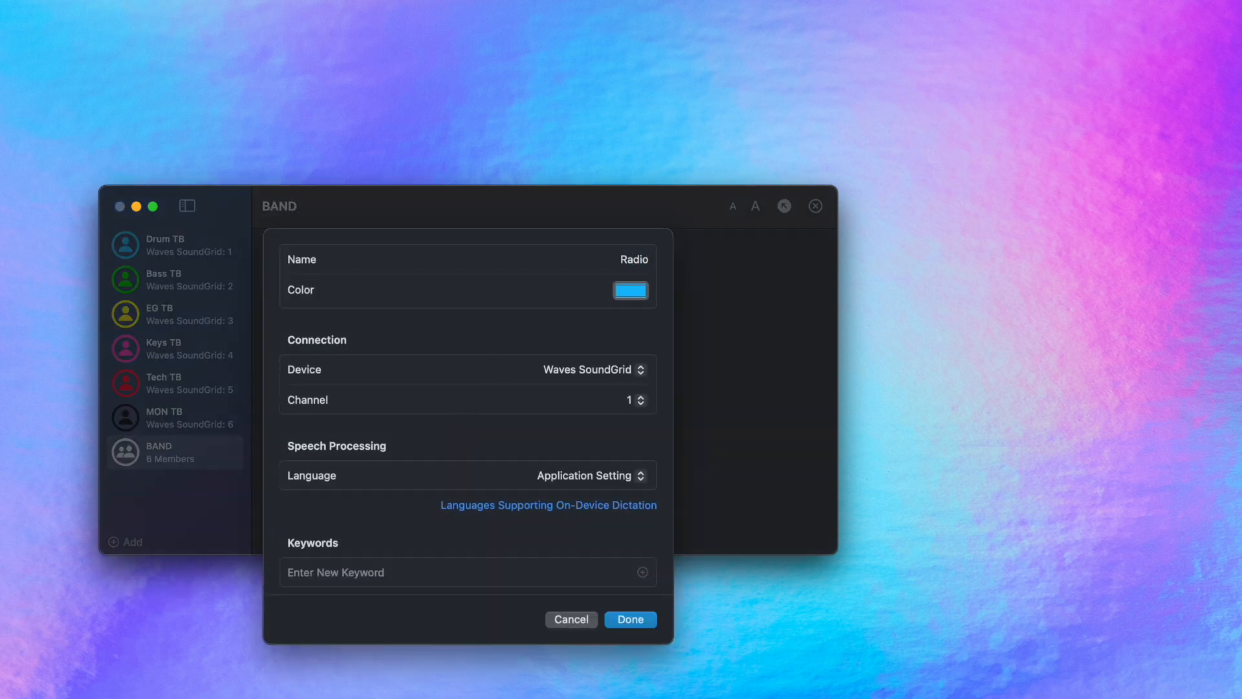
type(" Ch1")
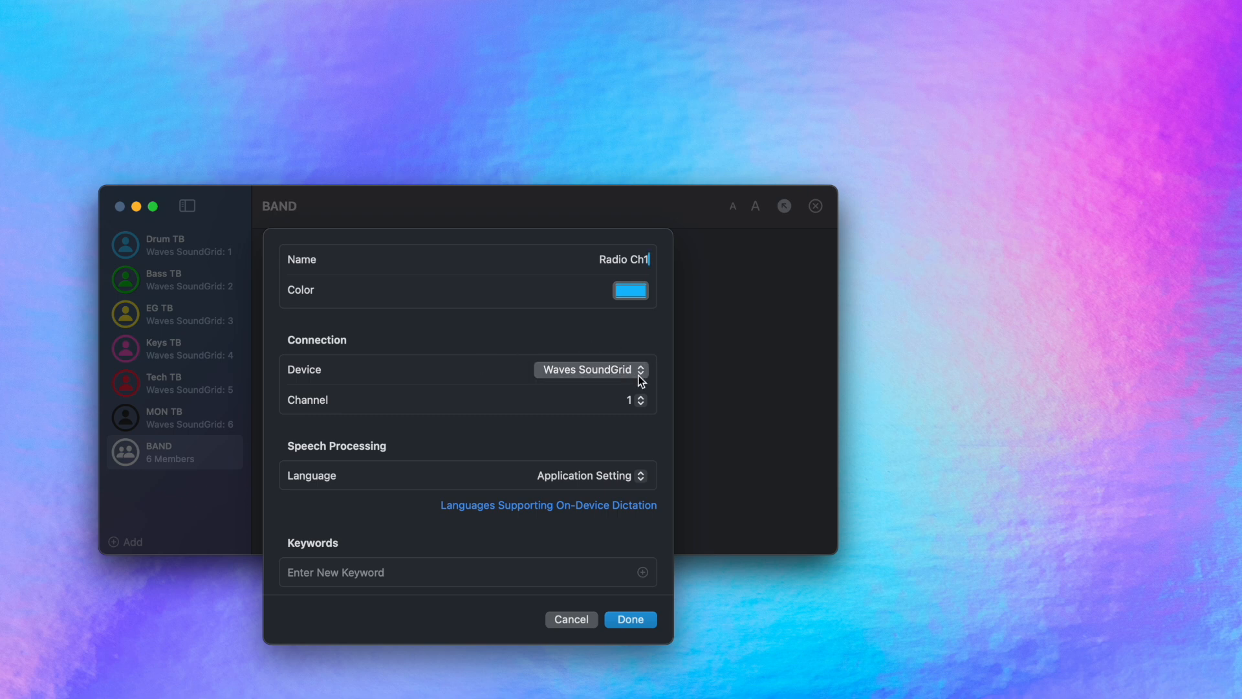
left_click(642, 292)
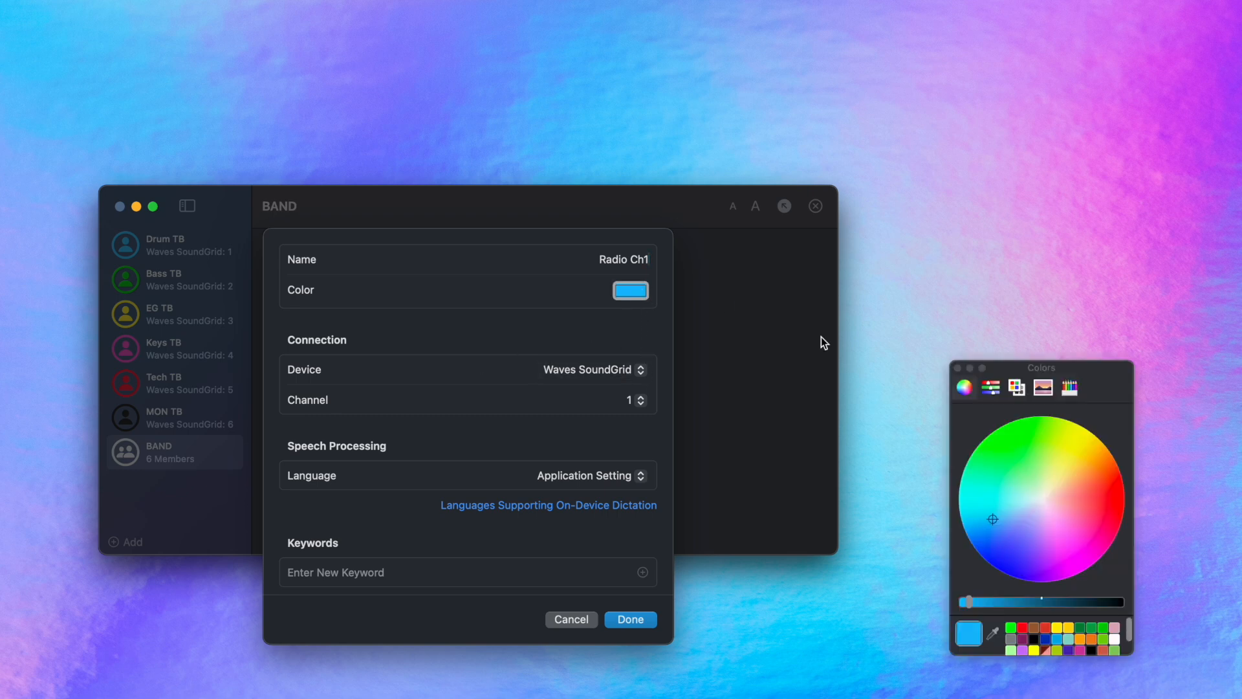
left_click(1080, 640)
left_click(957, 368)
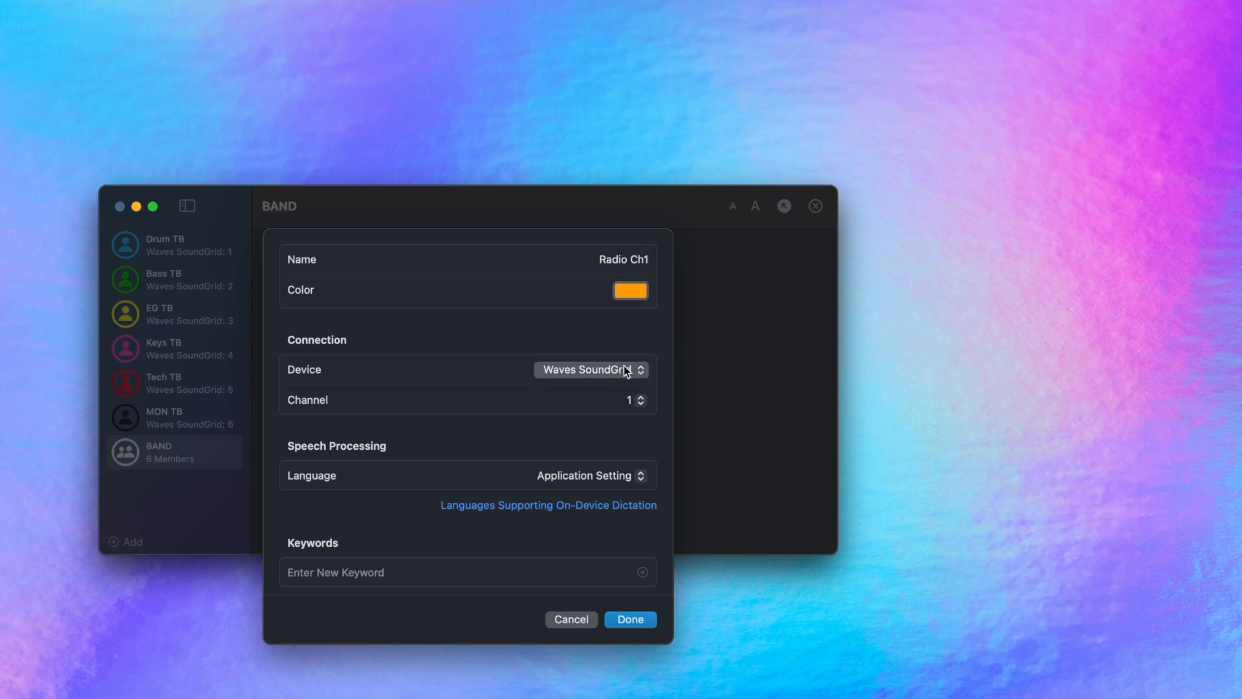
left_click(641, 403)
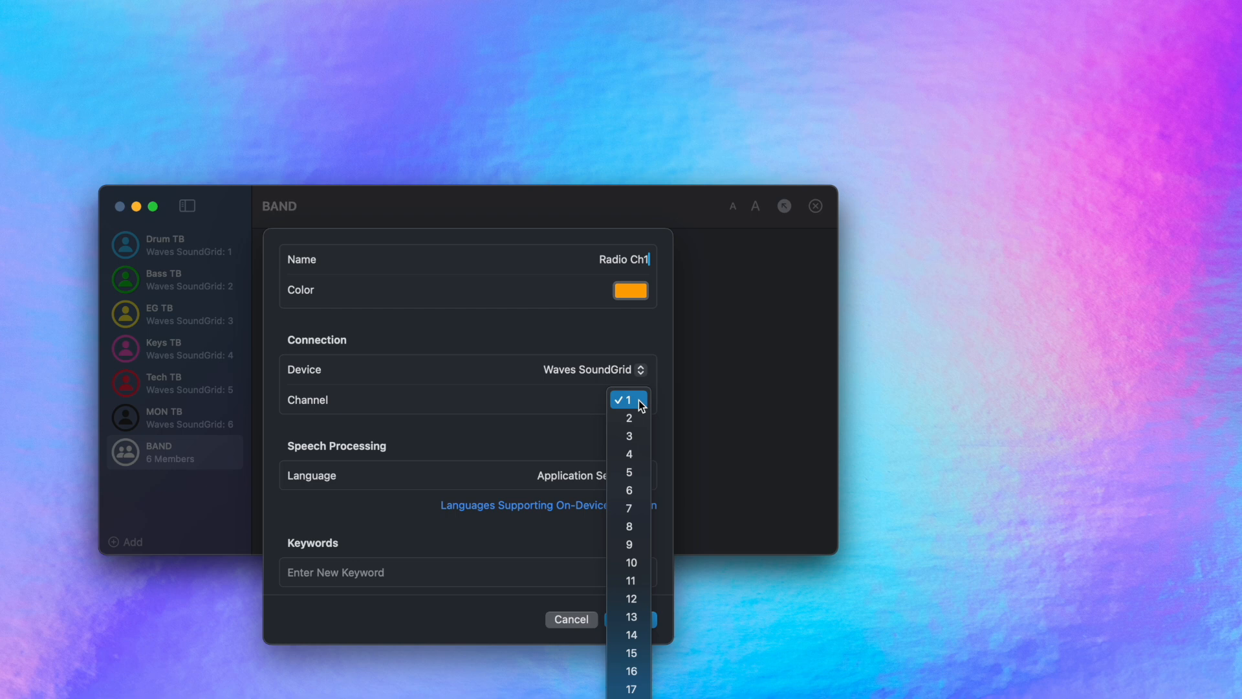
left_click(633, 508)
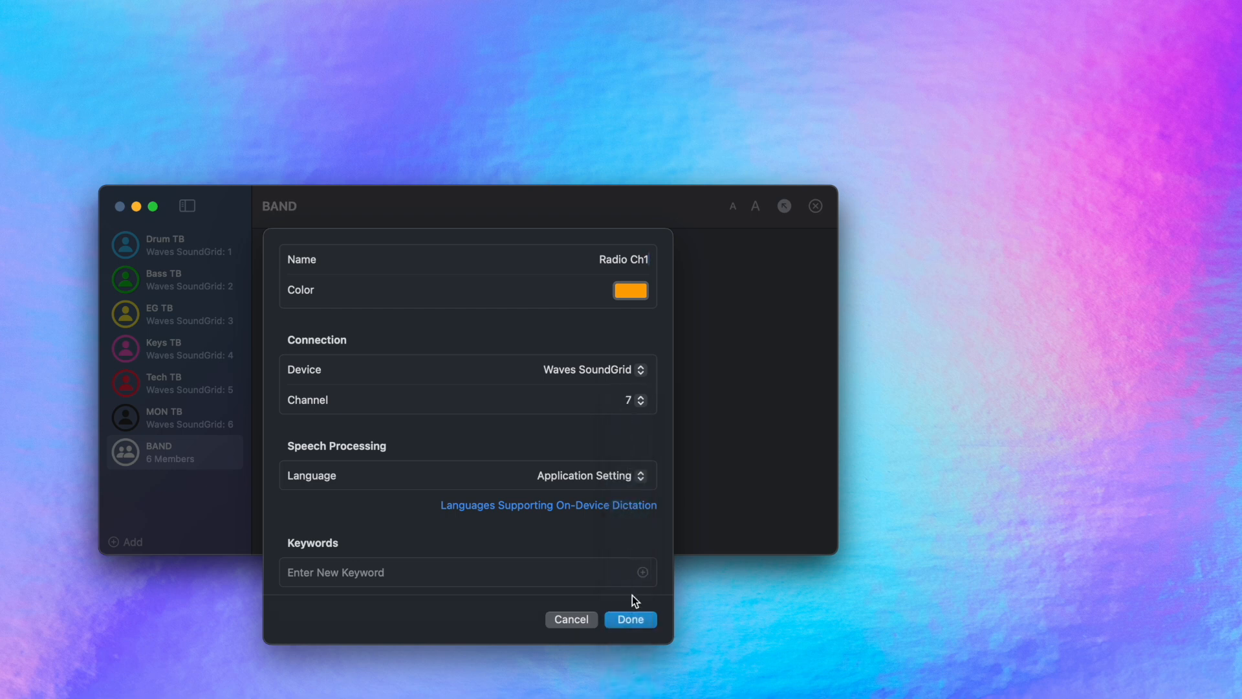
left_click(632, 618)
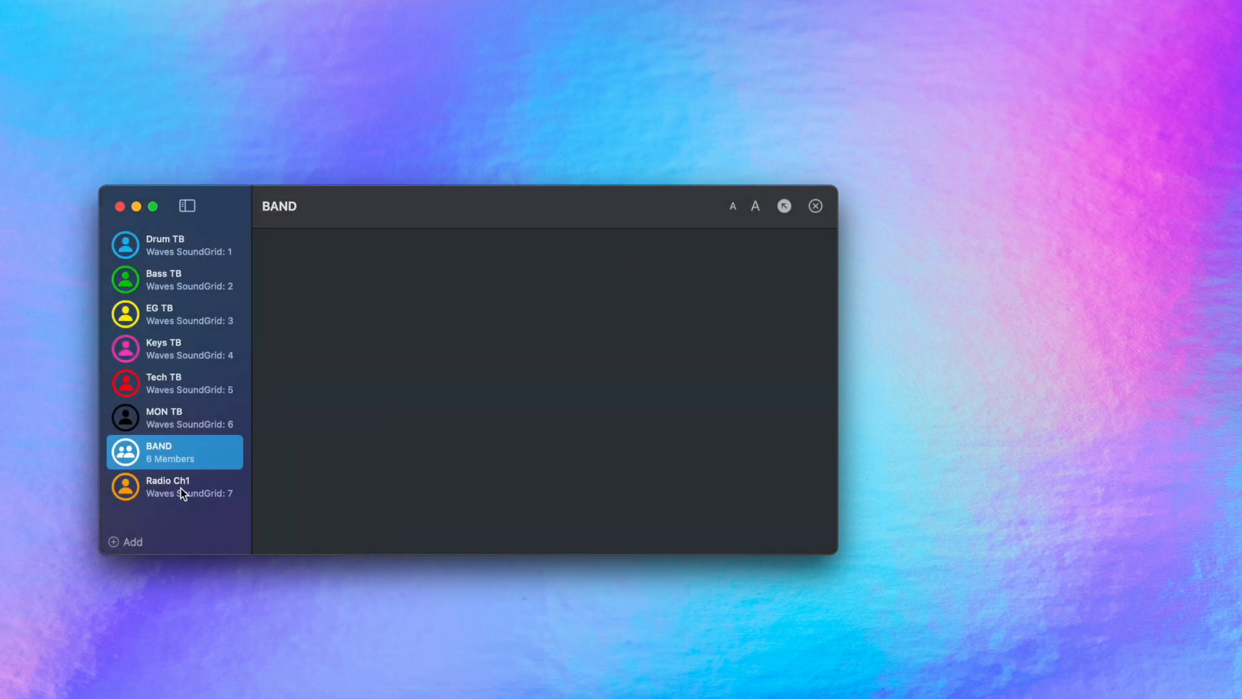
- Start a new channel named SHOW CALL and set its color to red
left_click(133, 542)
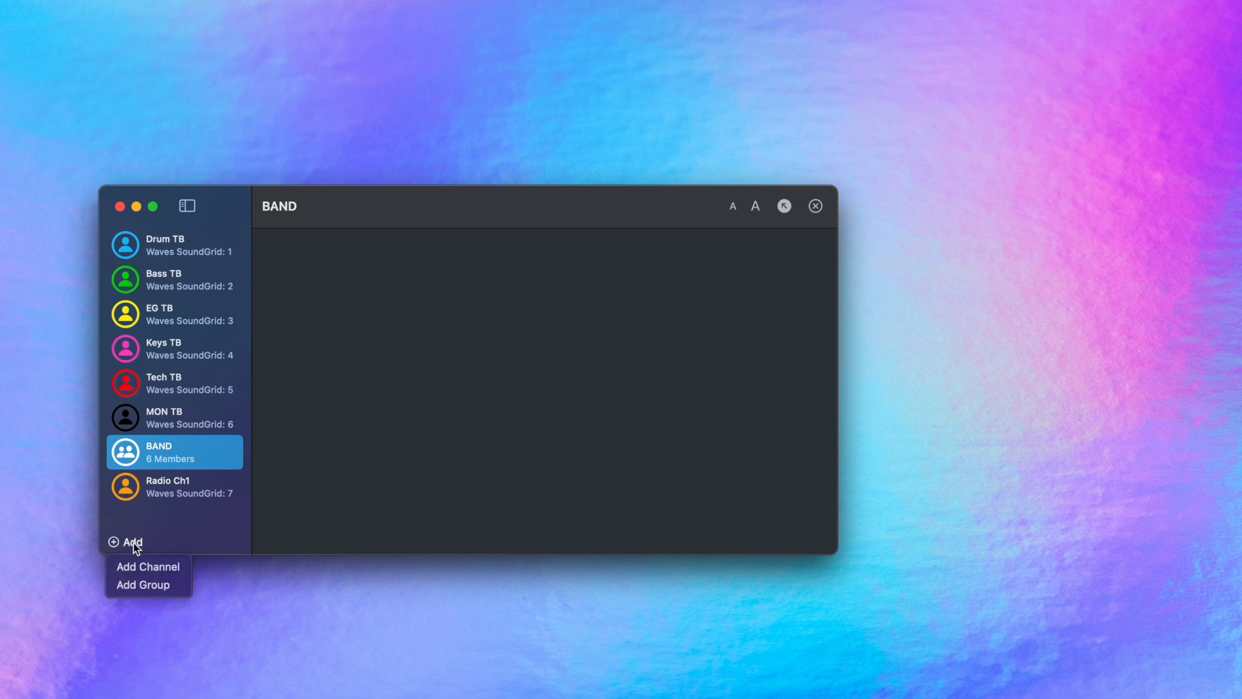
left_click(163, 565)
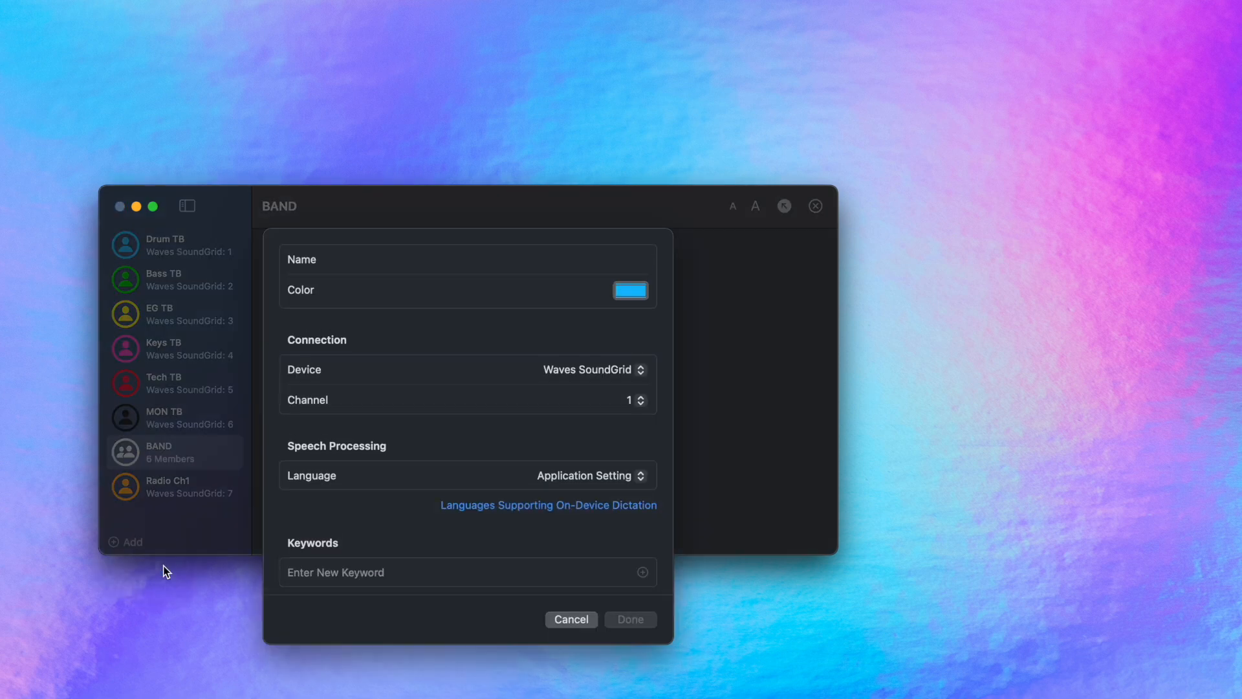
type("SHOW CALL")
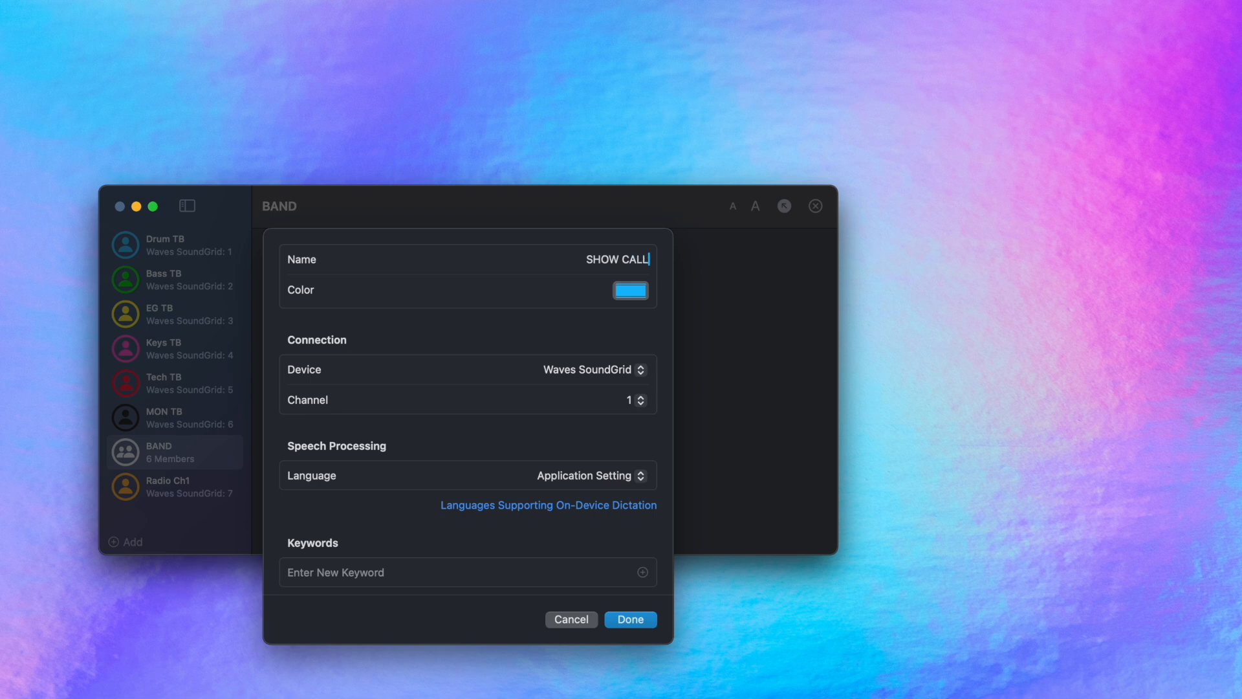
left_click(630, 293)
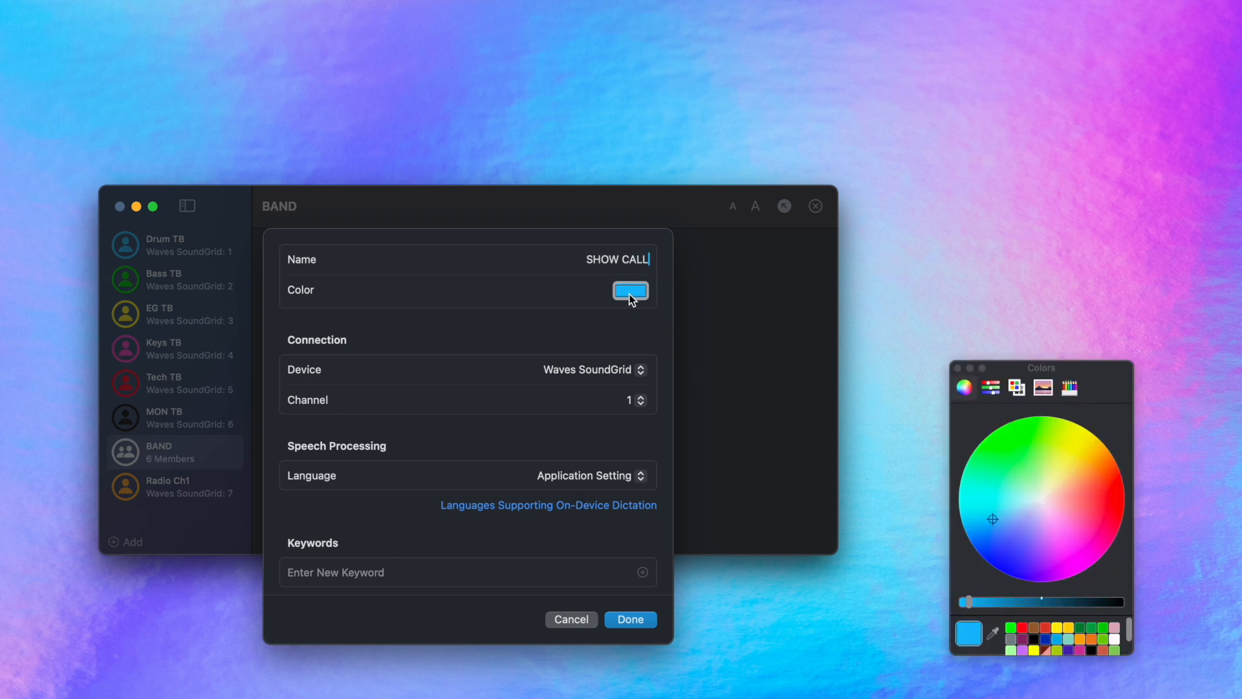
left_click(1024, 629)
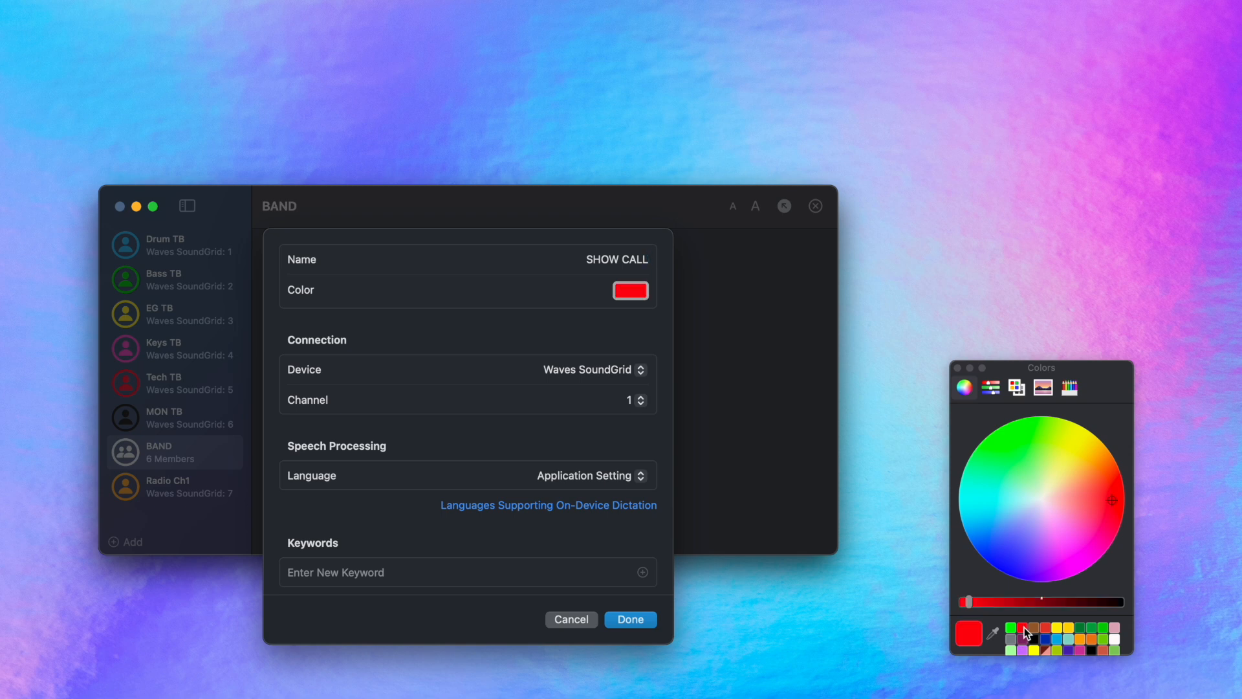
left_click(958, 367)
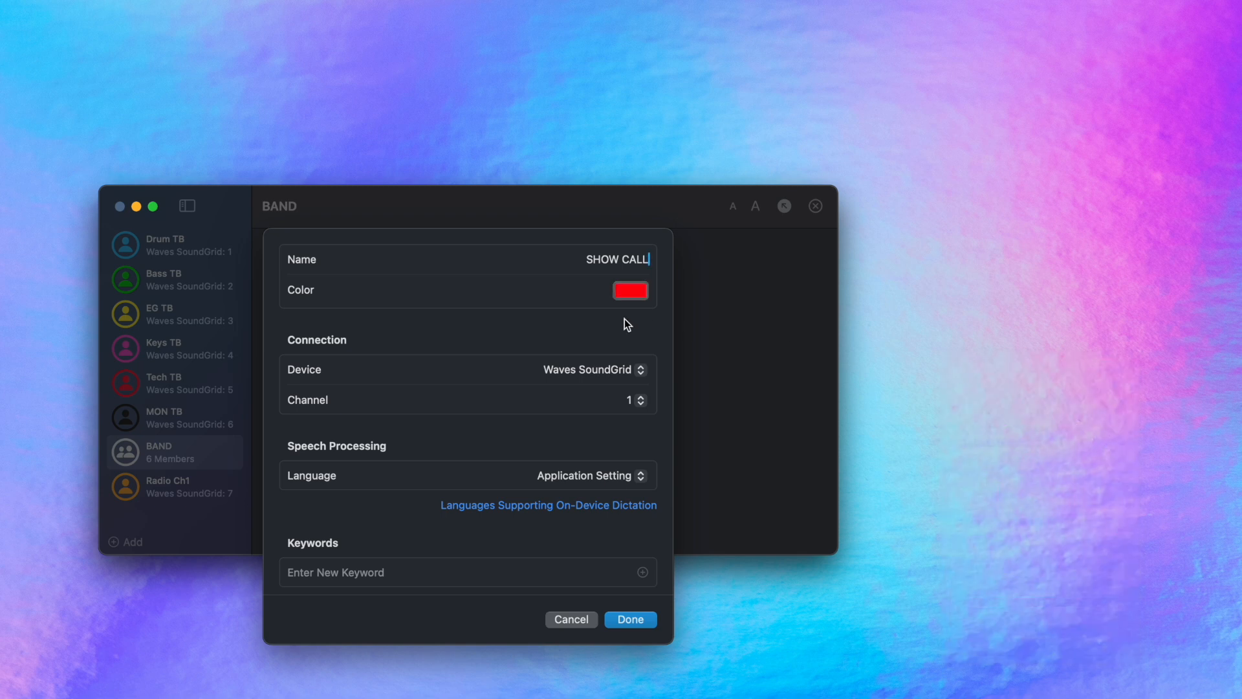
- Connect the SHOW CALL channel to Dante Virtual Soundcard channel 10 and save the channel
left_click(630, 373)
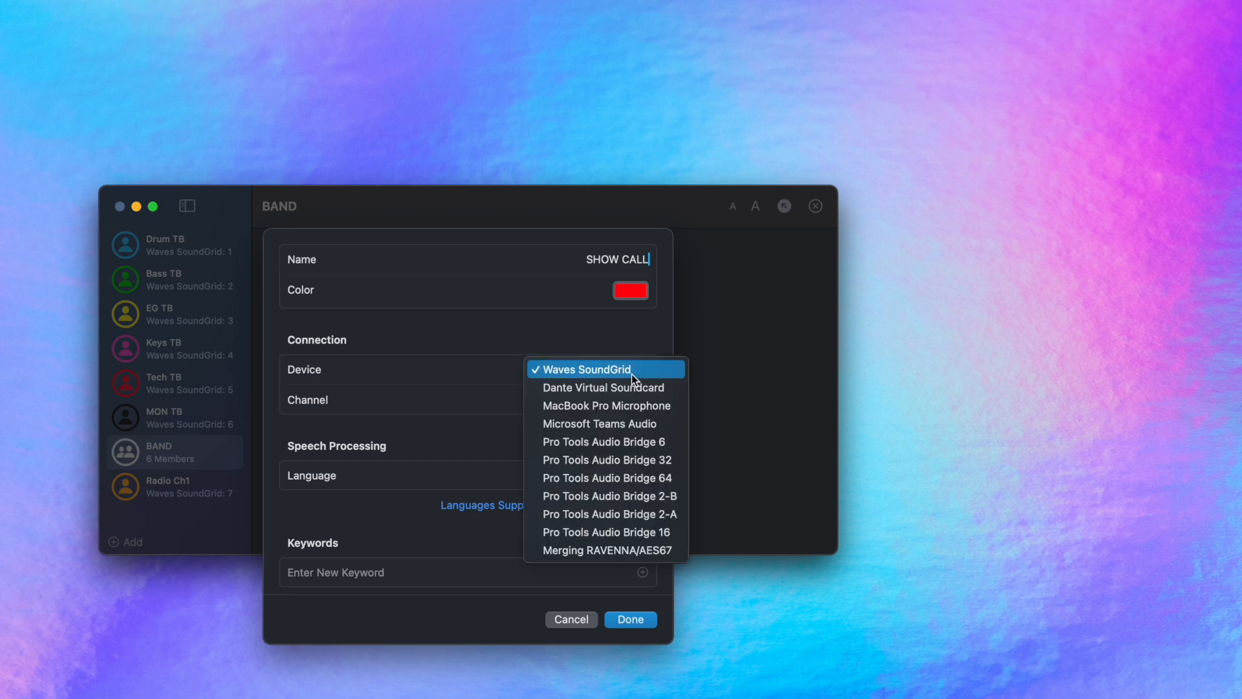
left_click(669, 387)
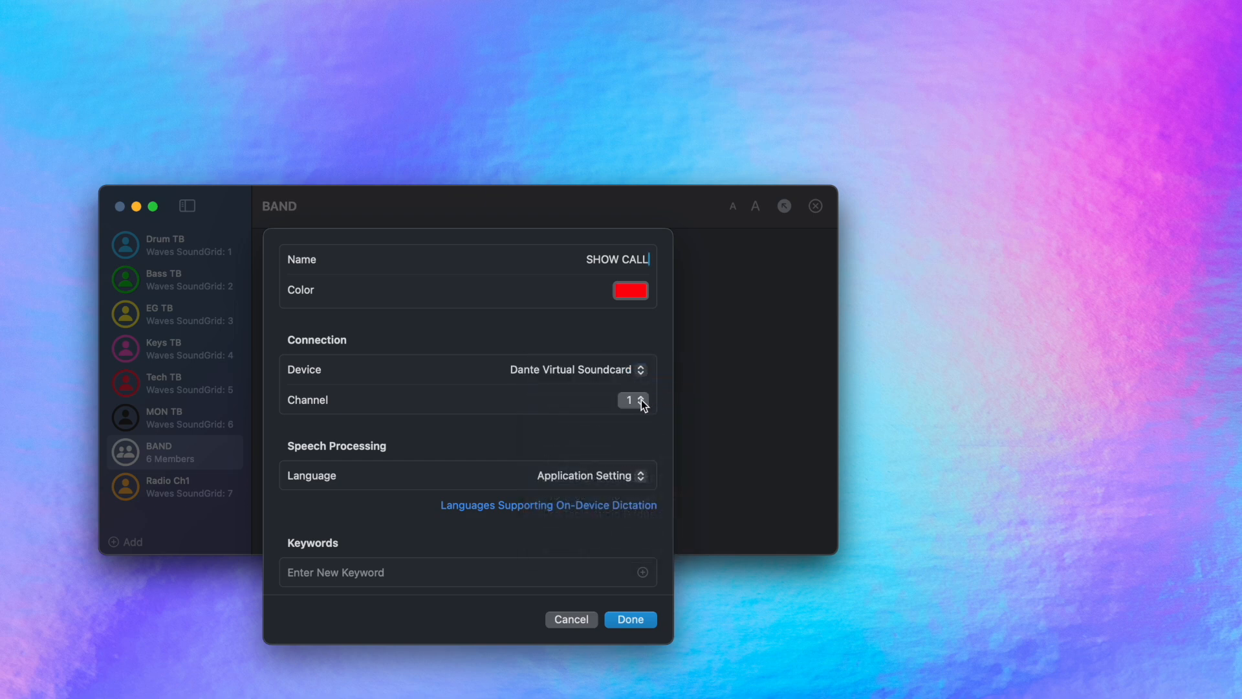
left_click(642, 400)
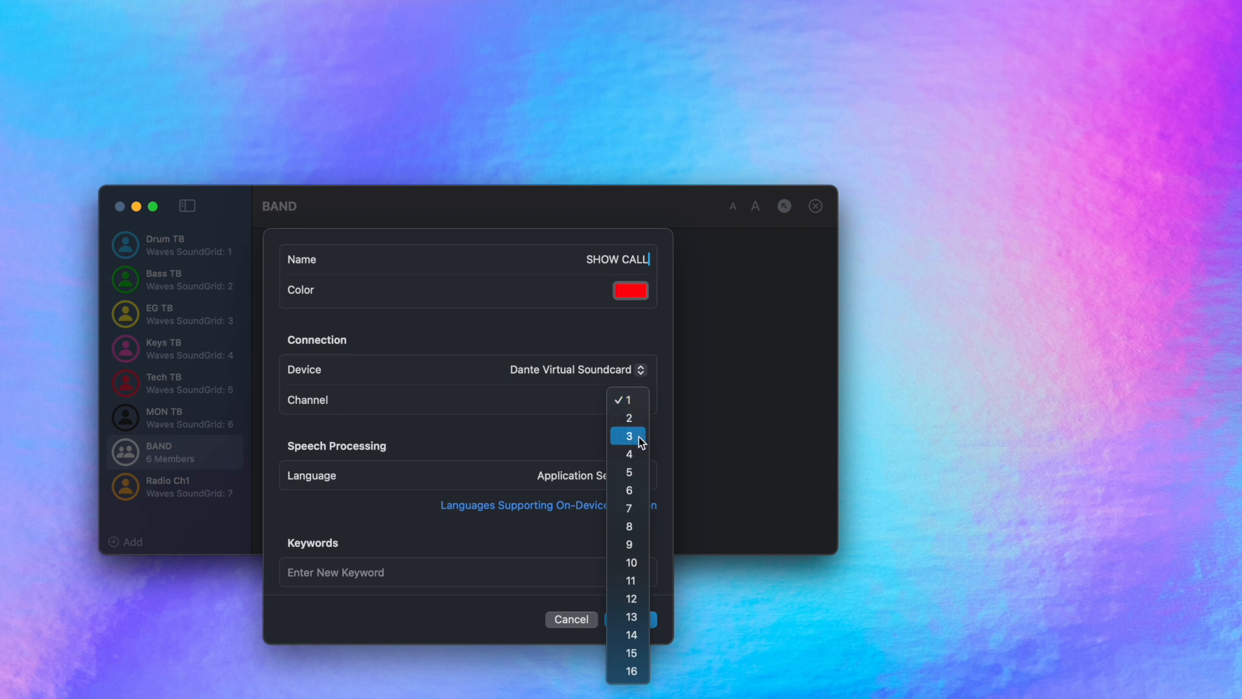
left_click(636, 563)
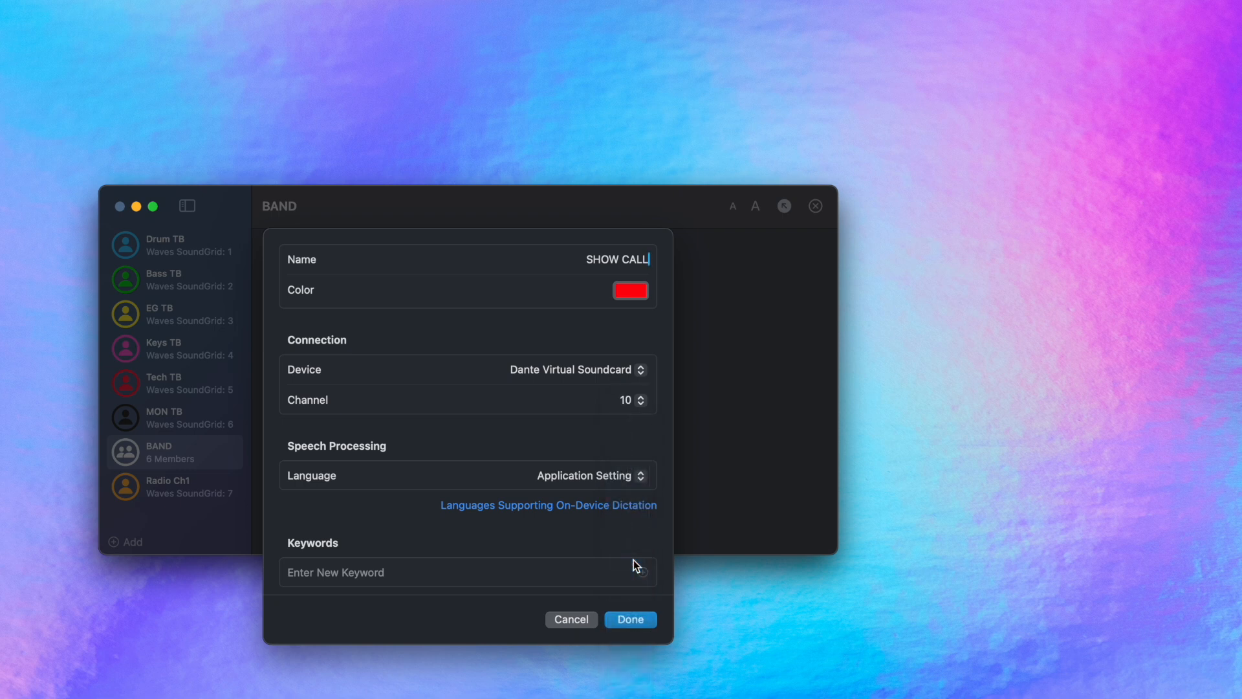
left_click(640, 620)
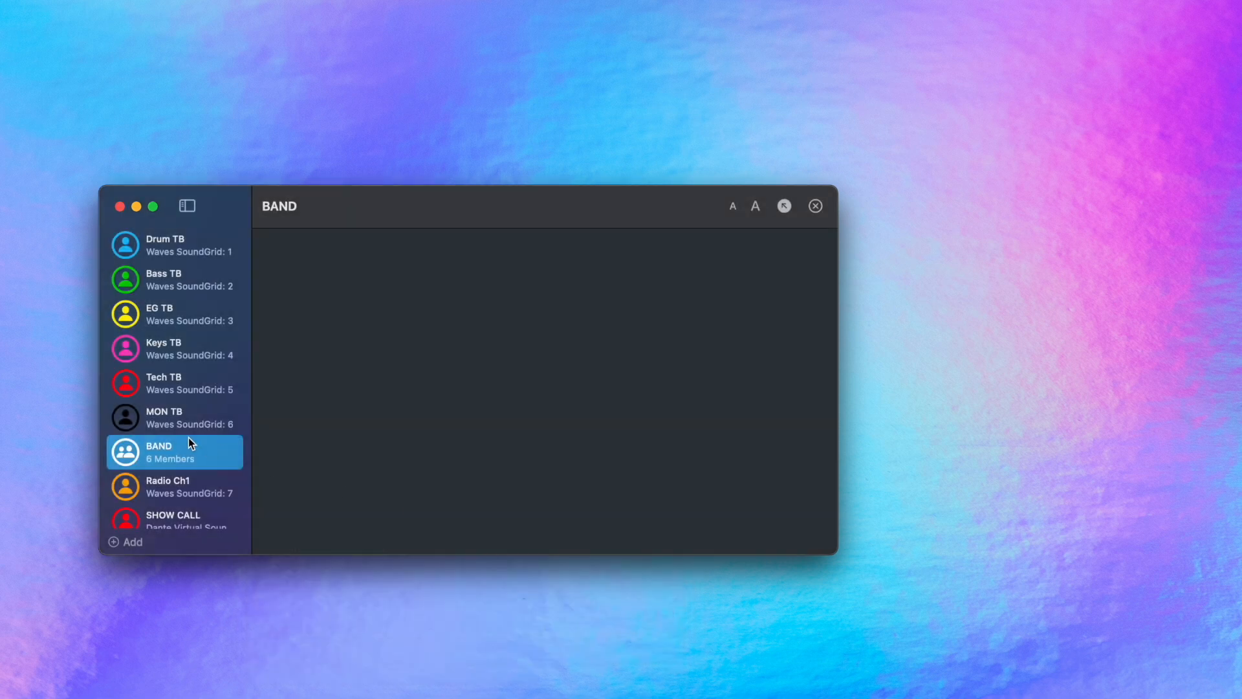
- View the incoming transcribed messages of the BAND group
scroll(189, 438, "down", 2)
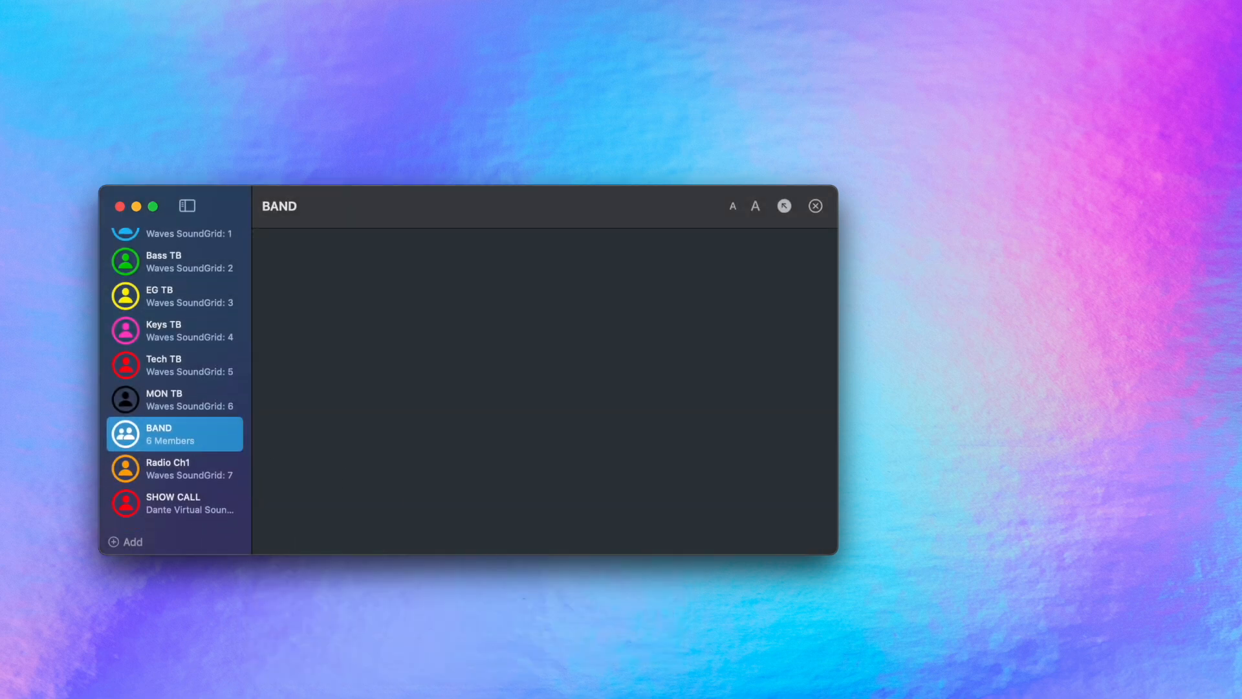
key("super+Tab")
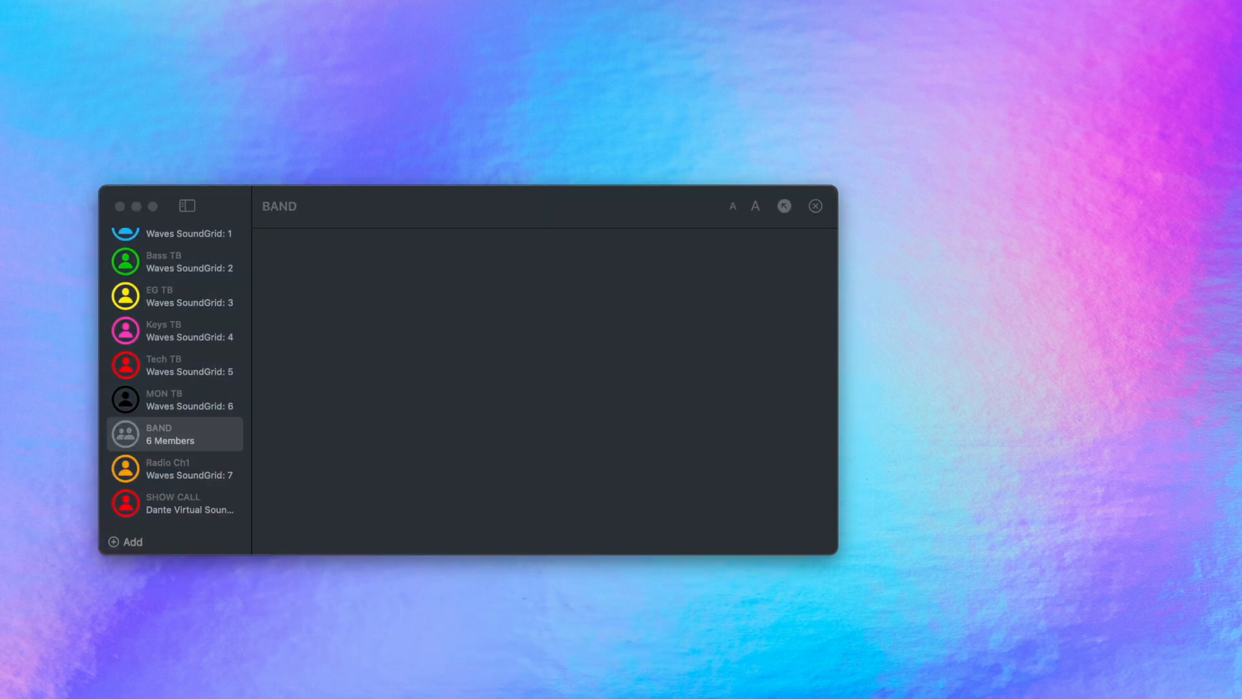
left_click(196, 439)
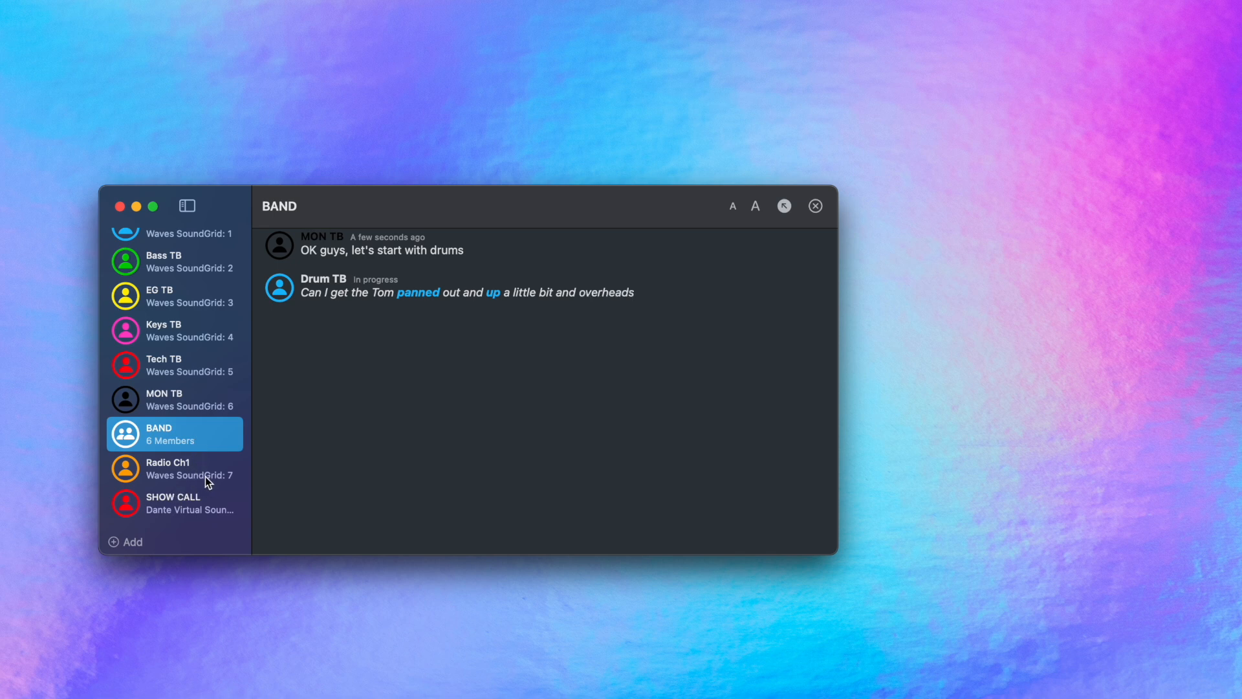
left_click(203, 476)
left_click(175, 439)
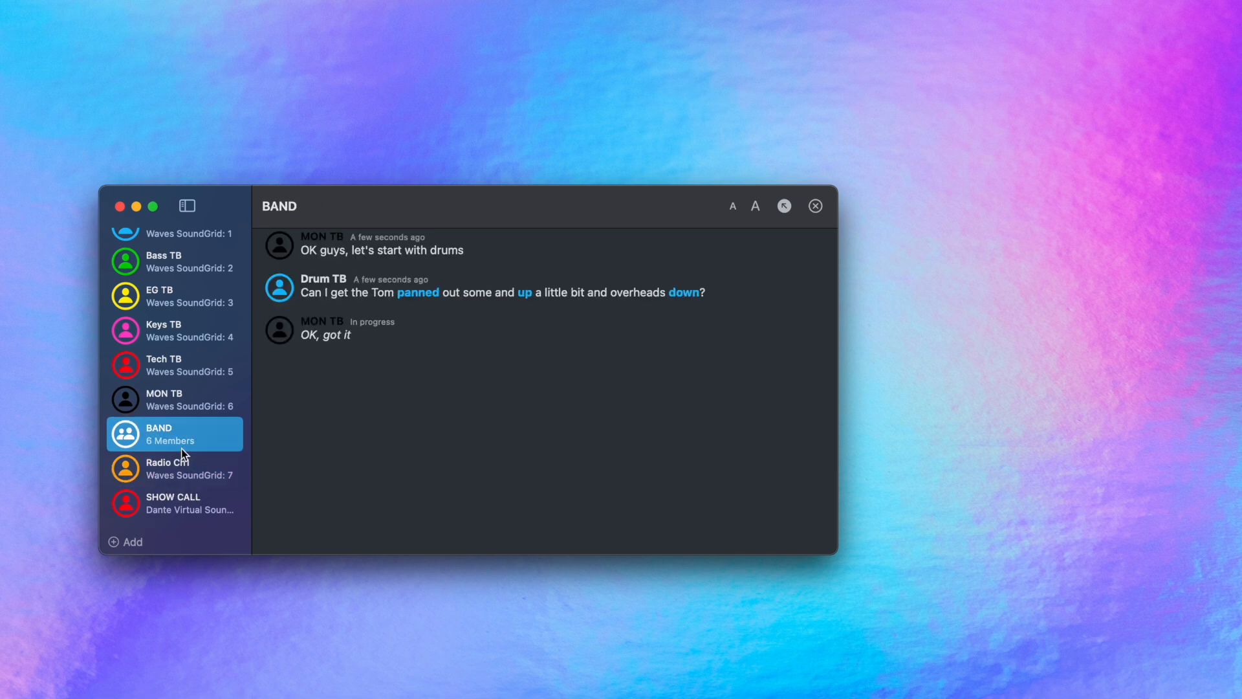
- Rename the BAND group to ALL, add Radio Ch1 and SHOW CALL as members, and save it
right_click(190, 429)
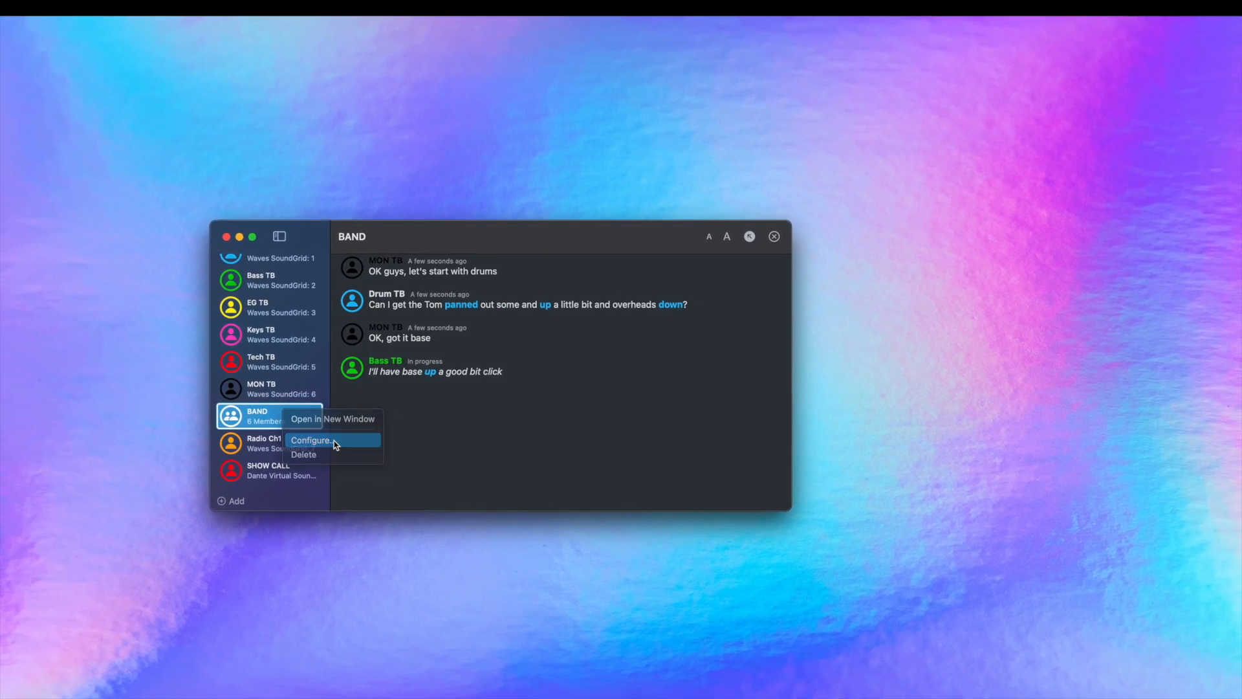
left_click(334, 441)
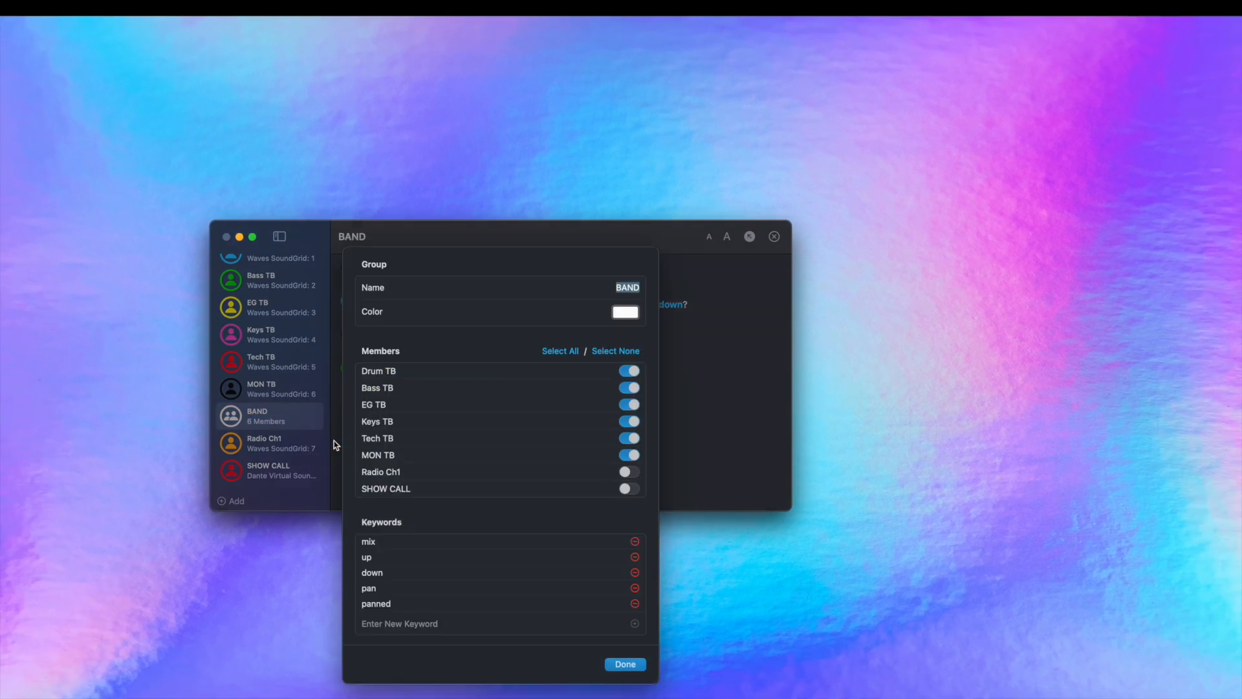
type("ALL")
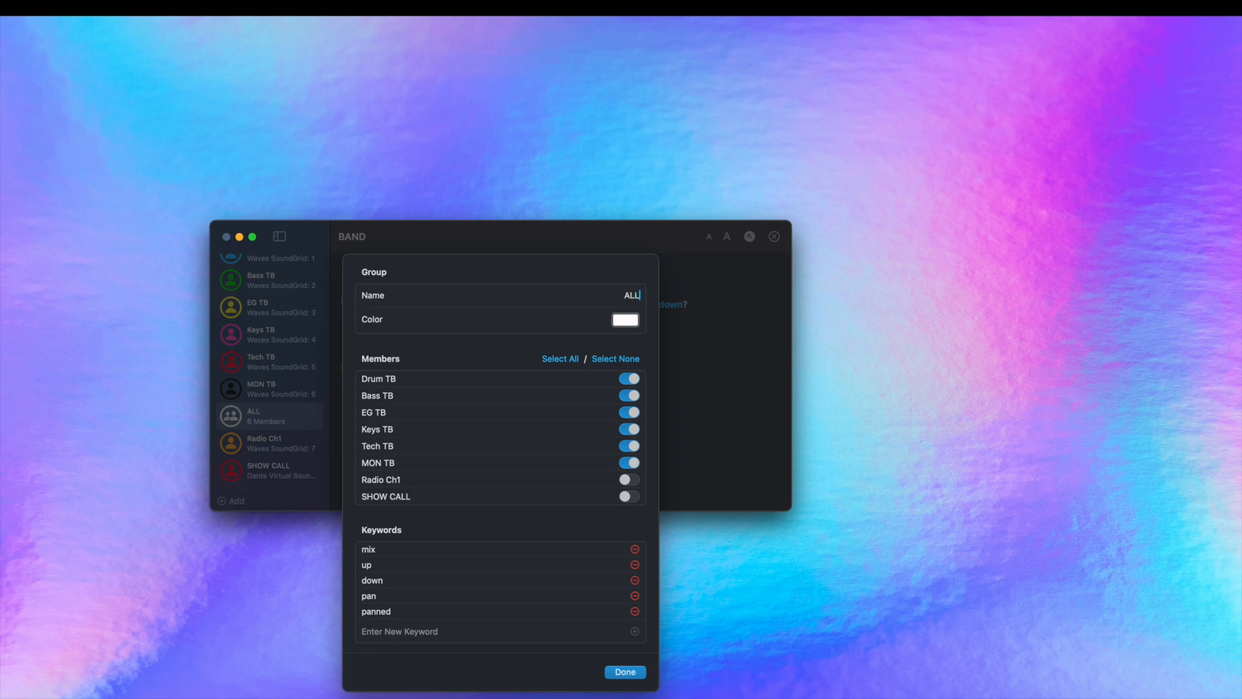
scroll(622, 477, "down", 1)
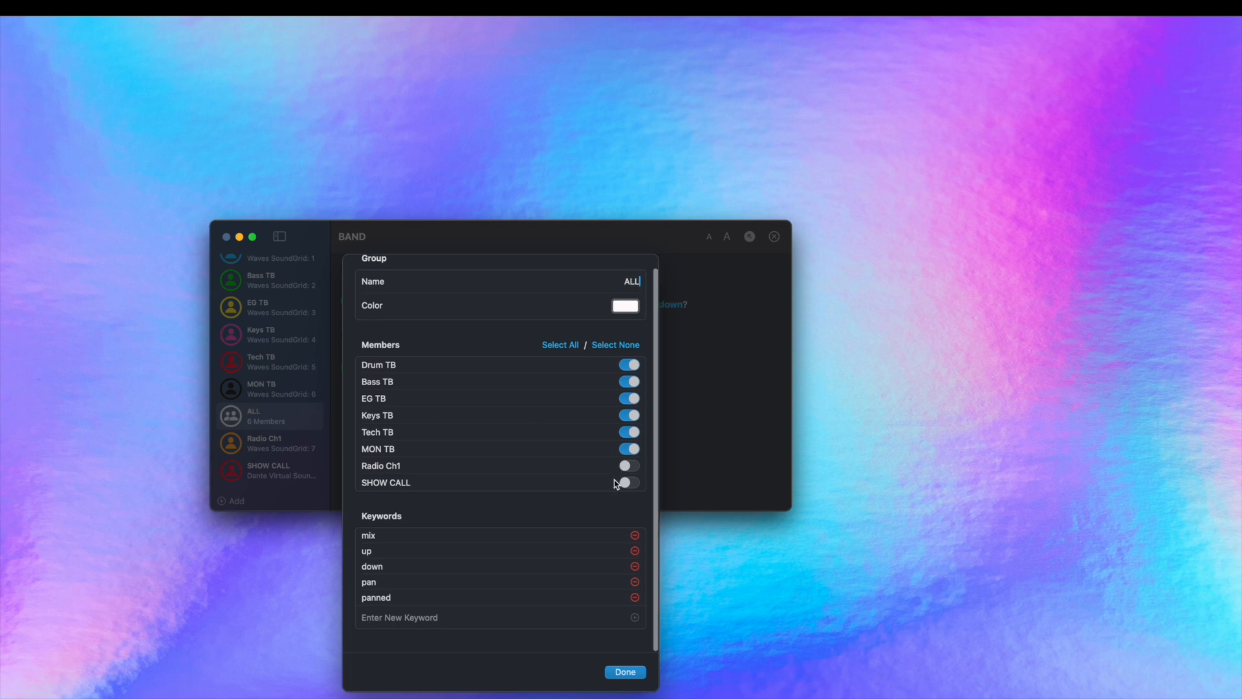
left_click(627, 472)
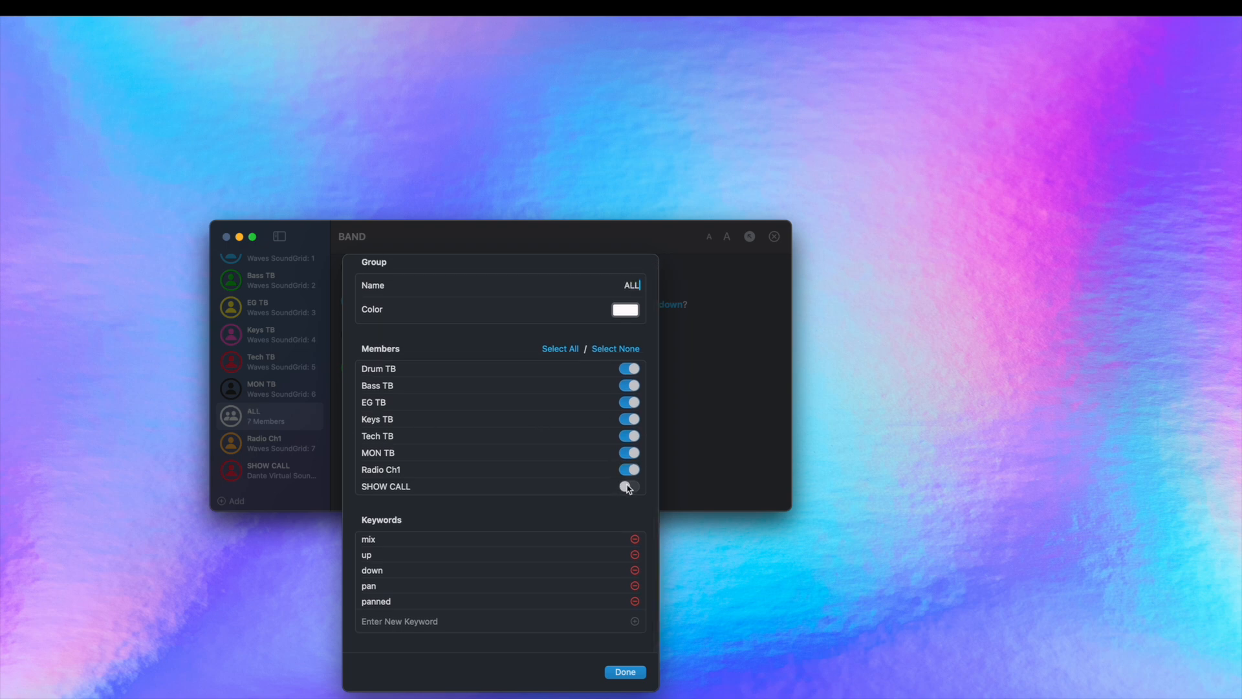
left_click(629, 487)
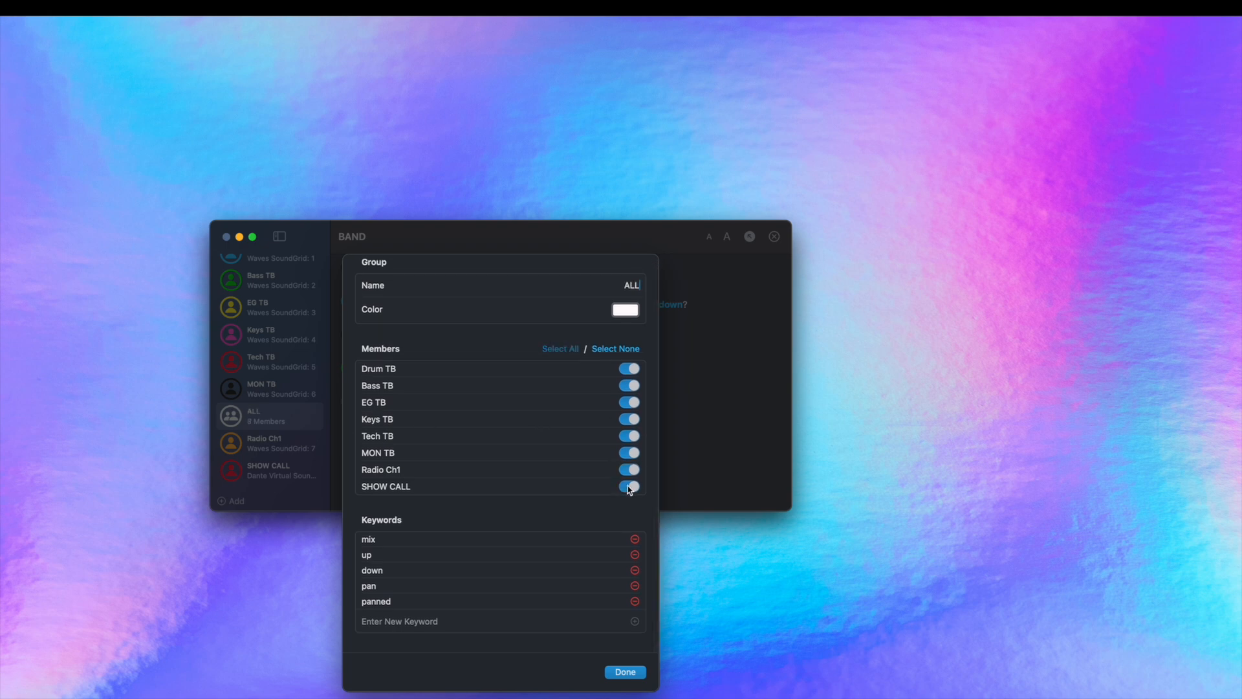
left_click(626, 674)
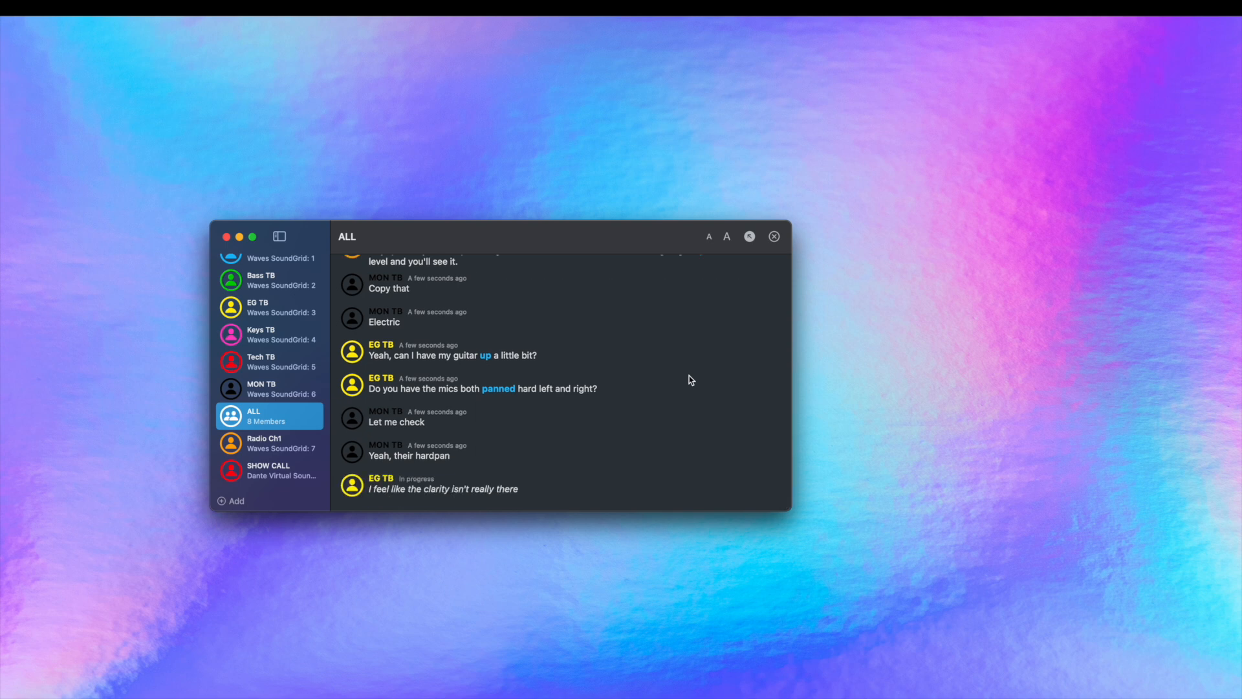
scroll(691, 380, "up", 2)
scroll(691, 380, "down", 2)
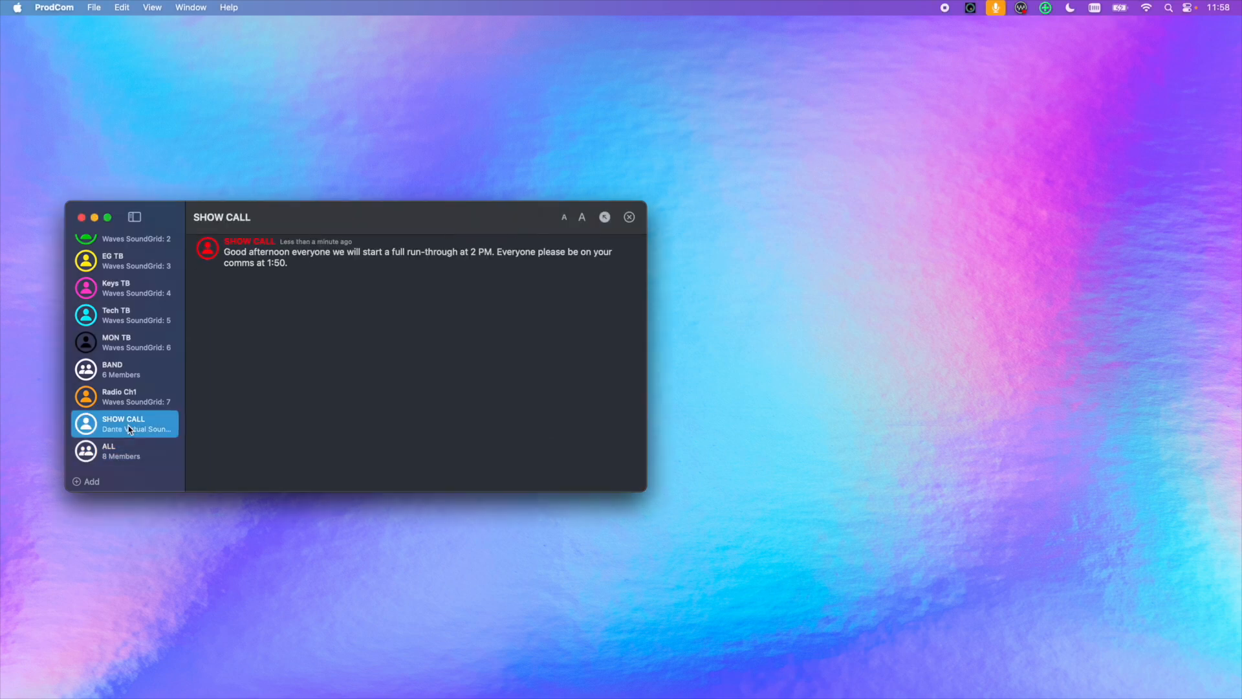
- Open SHOW CALL in its own window, hide that window's channel sidebar and make the window narrower
double_click(130, 429)
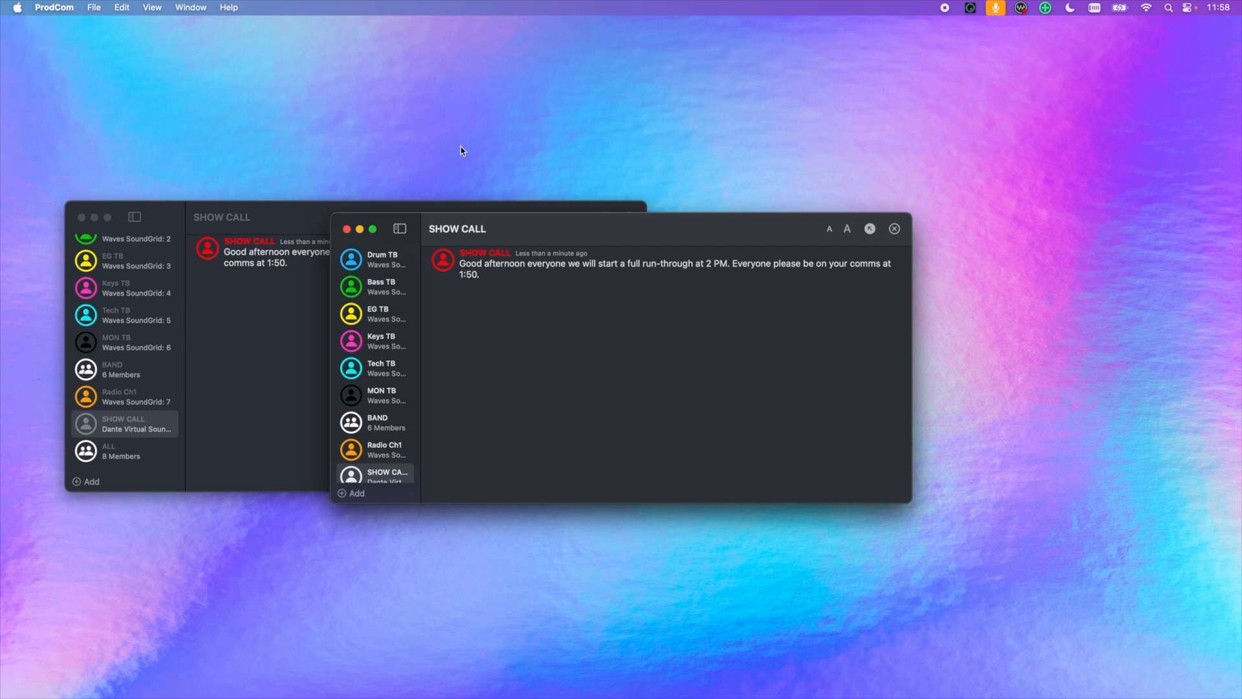
left_click_drag(419, 228, 469, 317)
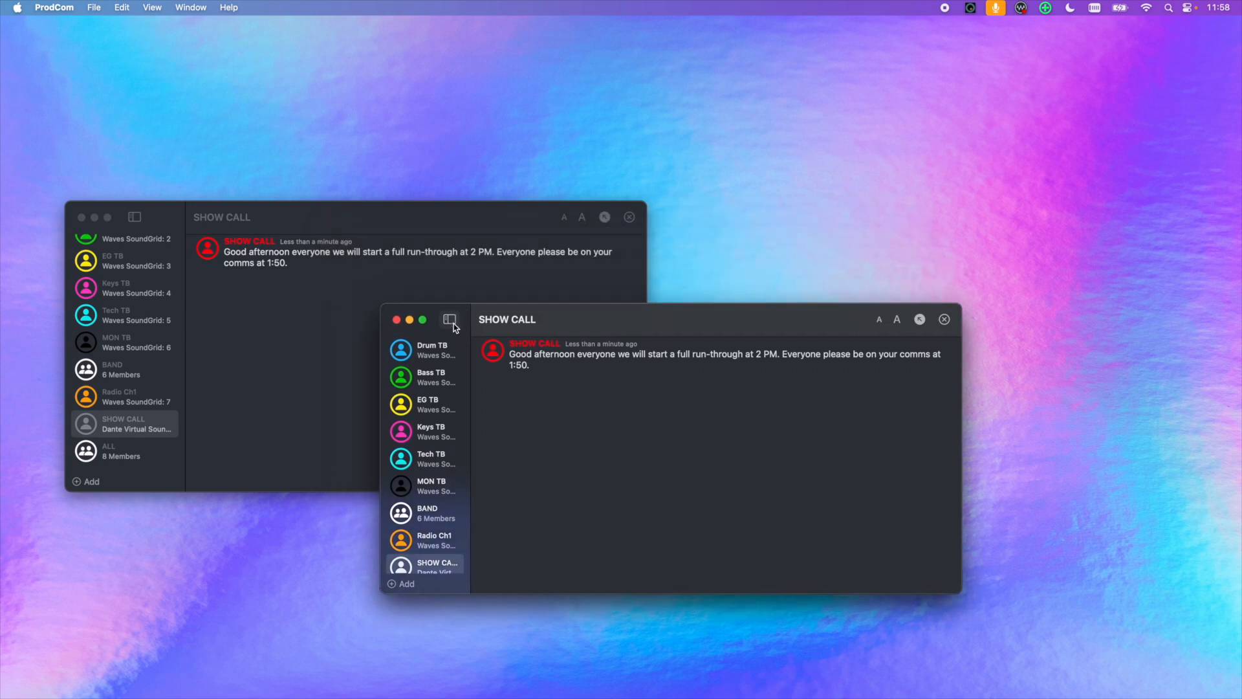
left_click(452, 323)
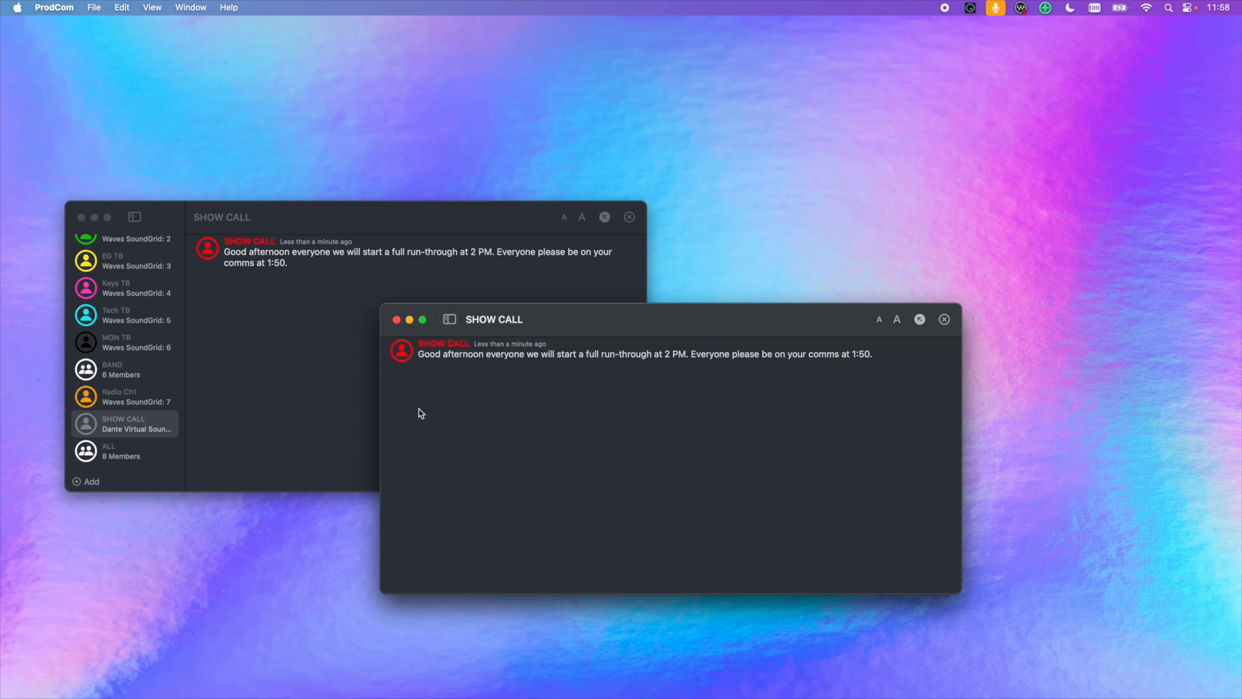
left_click_drag(381, 426, 606, 432)
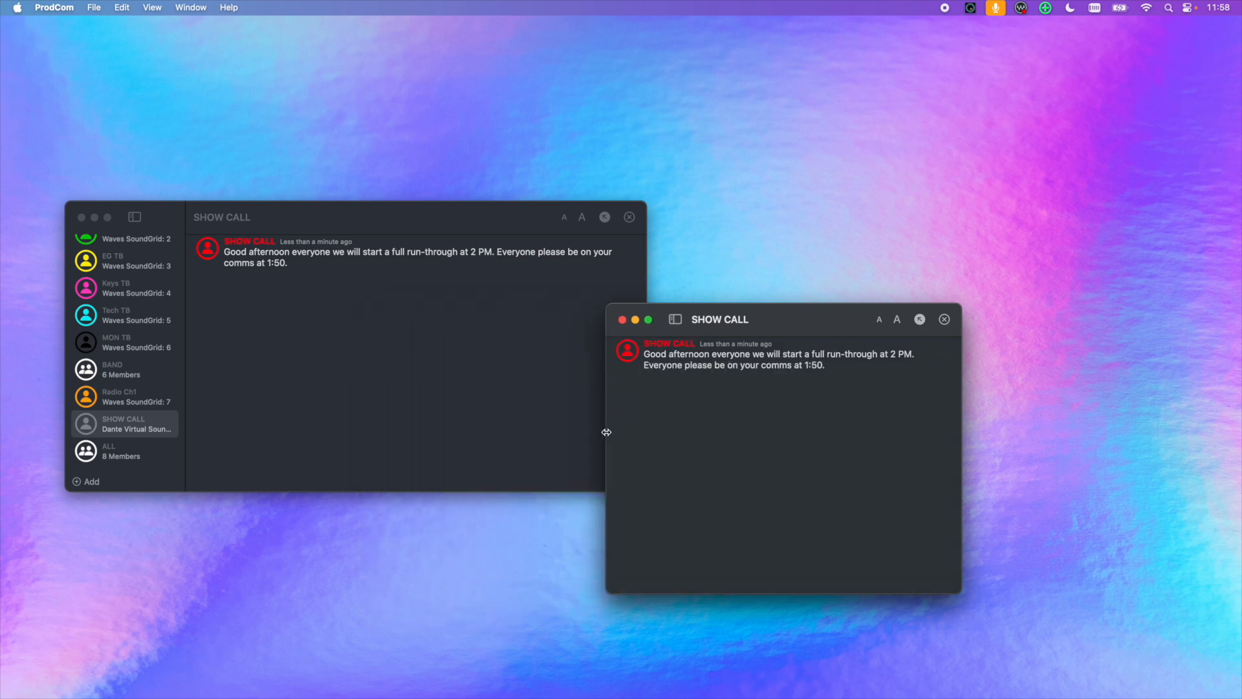
- Move the separate SHOW CALL window to the desktop's upper right, clear of the main window
left_click_drag(803, 334, 1002, 121)
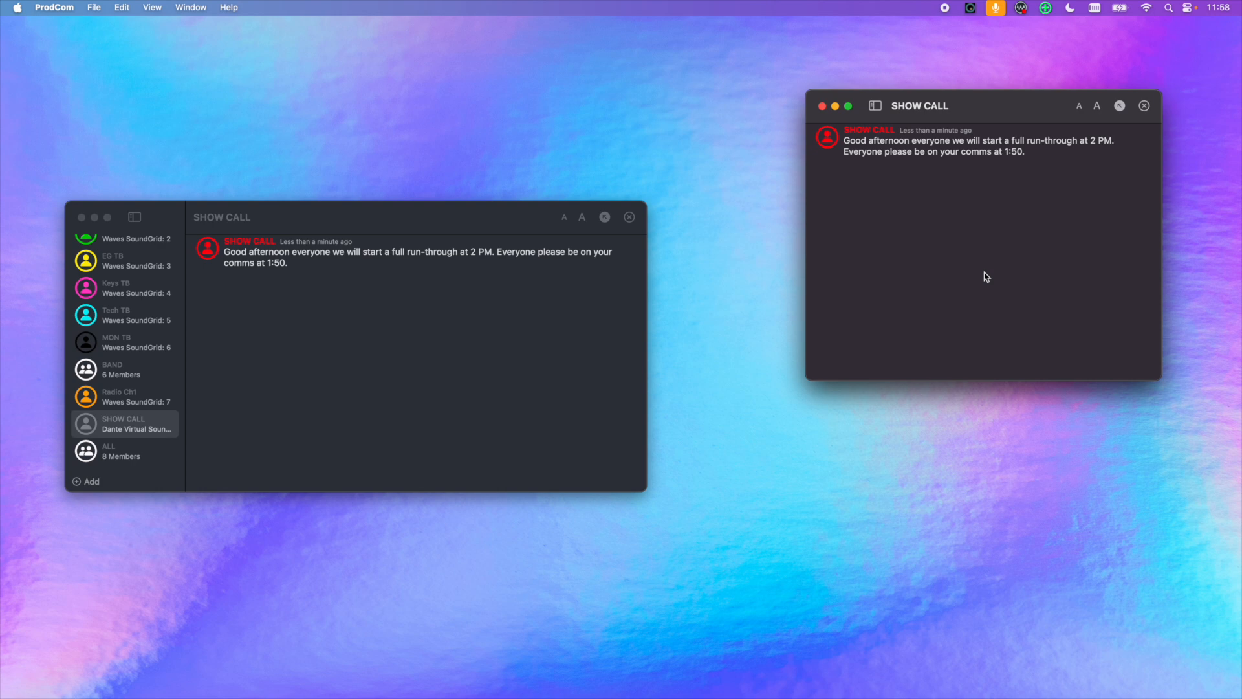
left_click_drag(985, 109, 1043, 61)
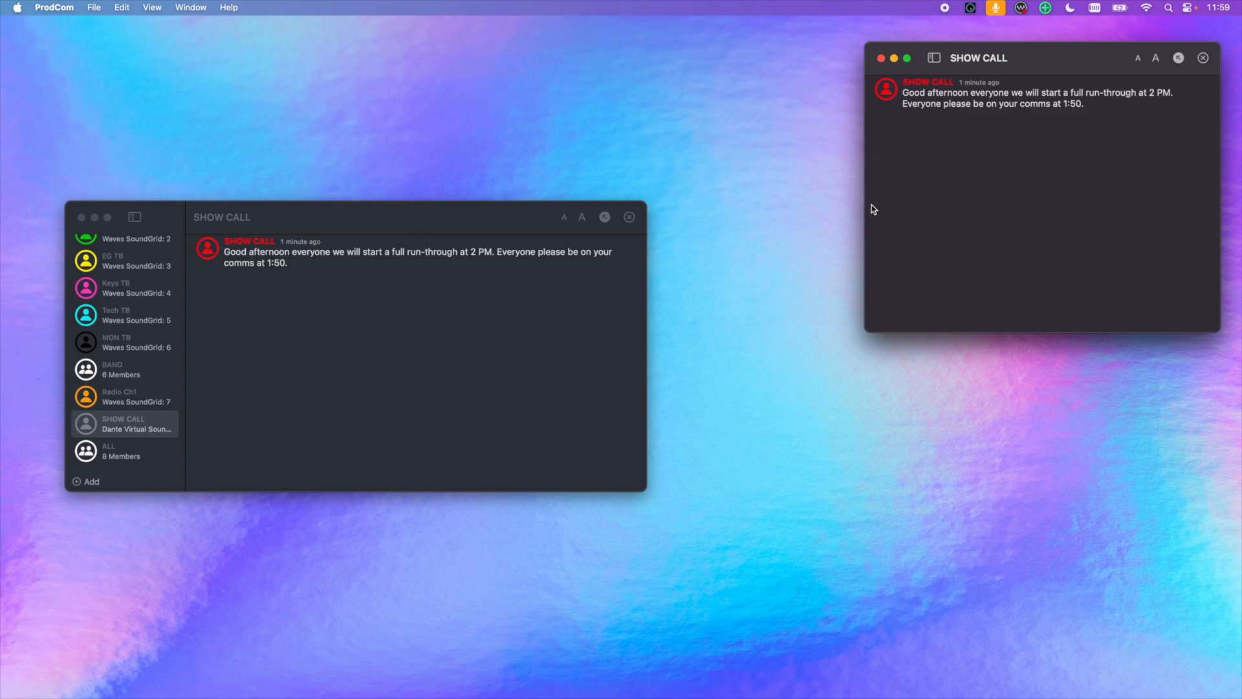
left_click_drag(1052, 57, 981, 79)
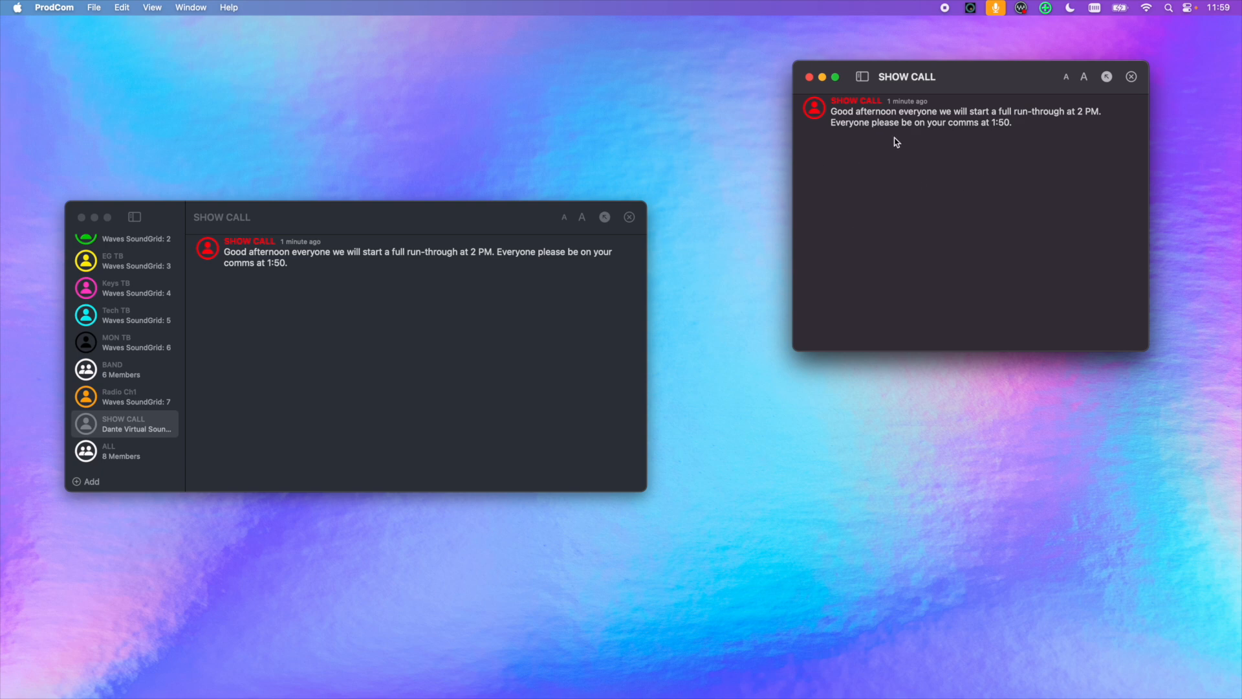
left_click_drag(962, 99, 960, 111)
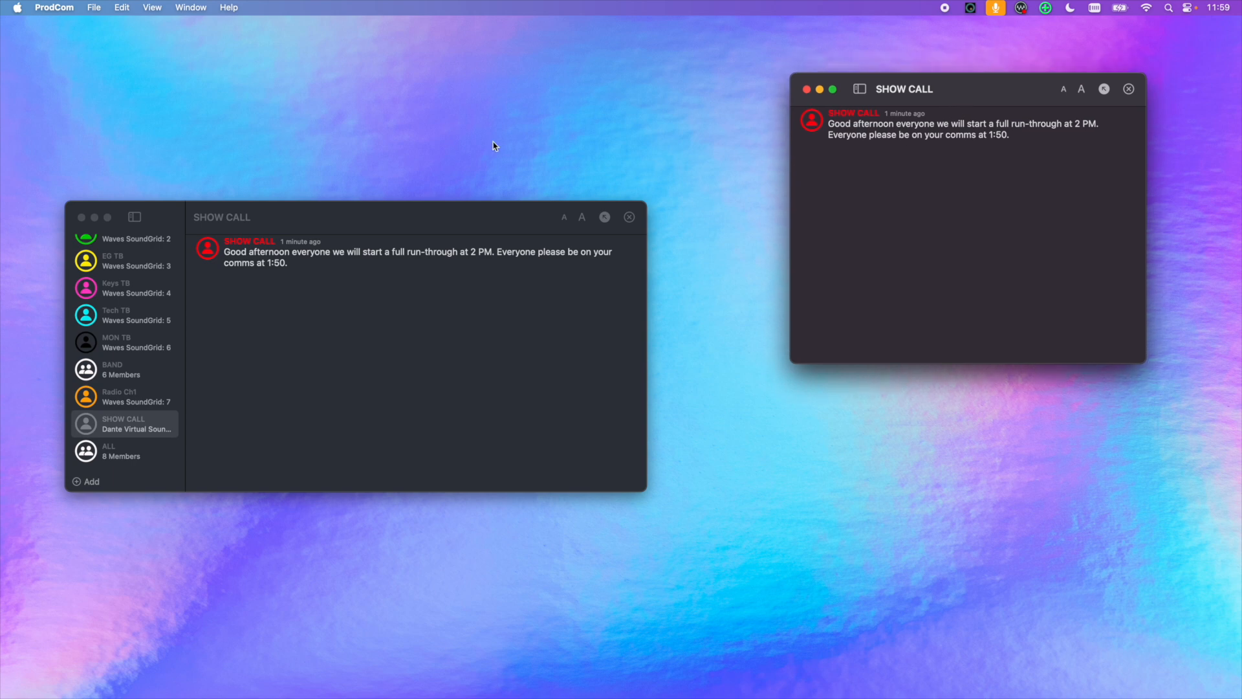
- Make the separate SHOW CALL window float on top and place it overlapping the main window
left_click(192, 7)
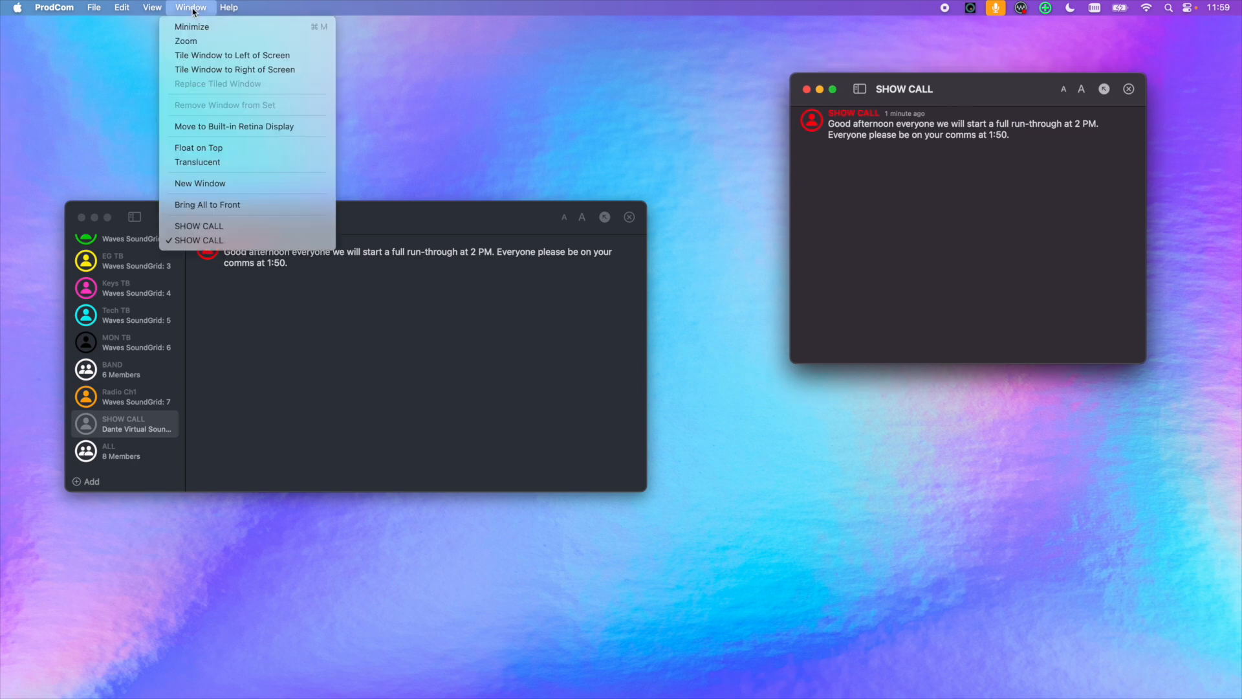
left_click(249, 149)
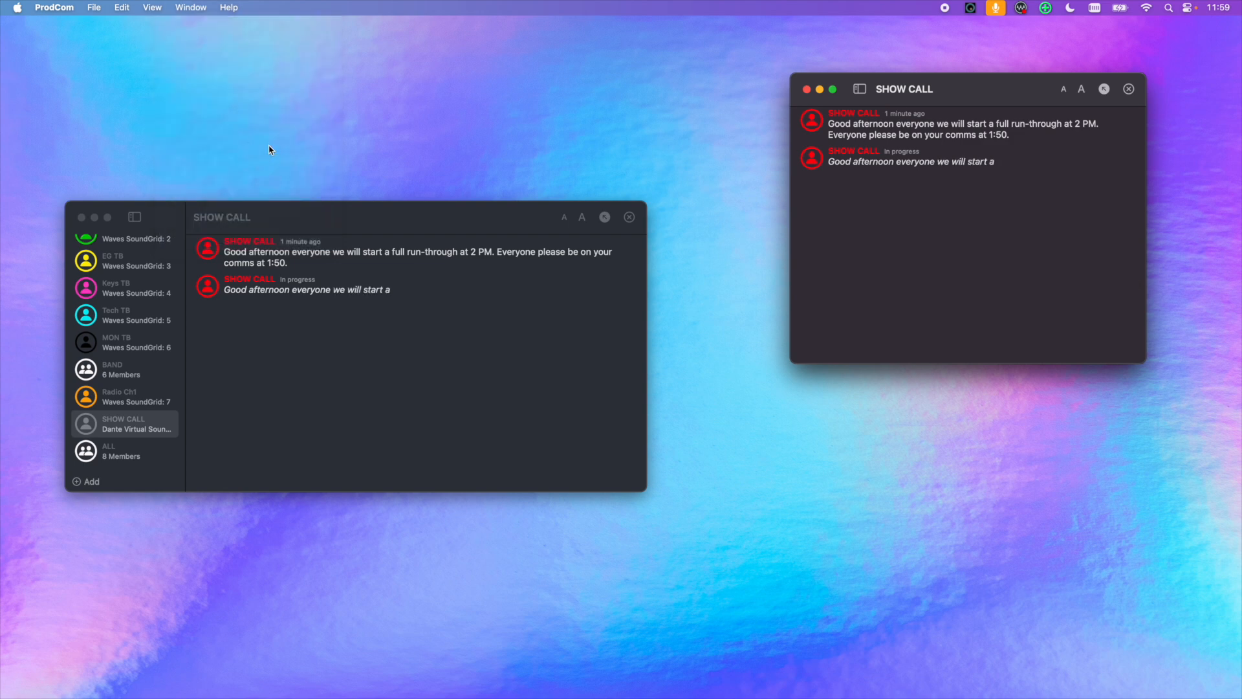
left_click_drag(914, 100, 213, 174)
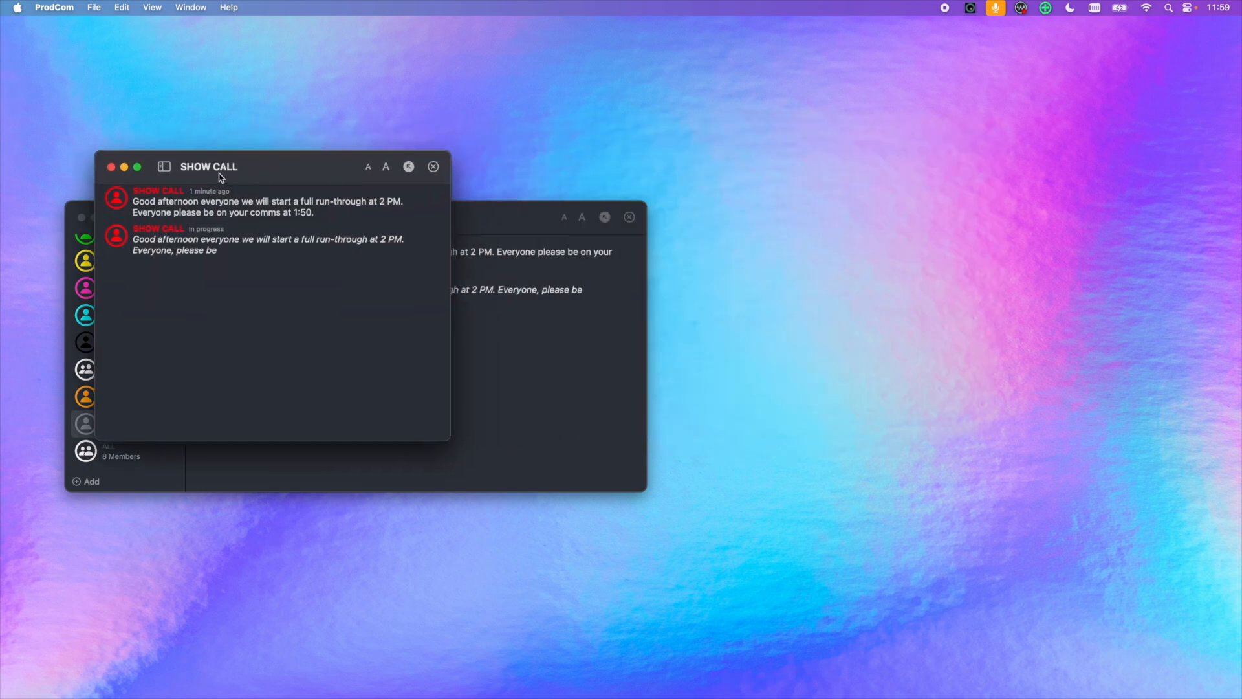
left_click(506, 350)
left_click_drag(513, 222, 532, 243)
left_click_drag(282, 165, 328, 122)
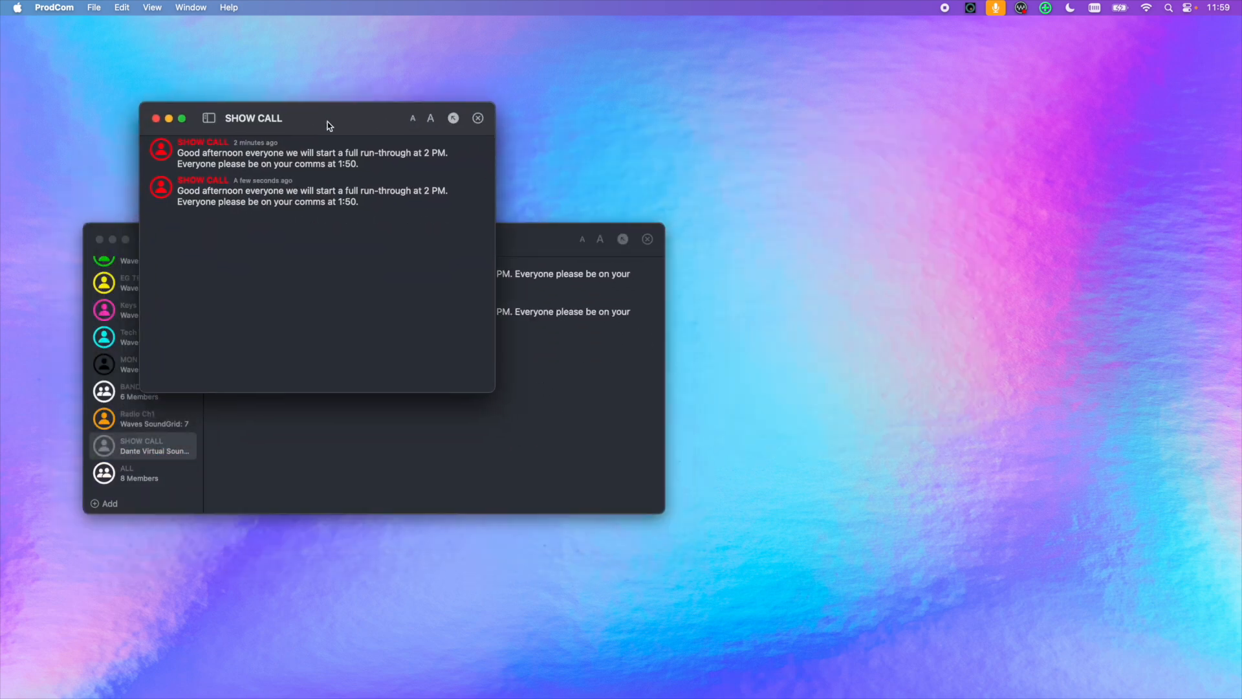
- Make the floating SHOW CALL window translucent and move it off the main window onto the open desktop
left_click(191, 8)
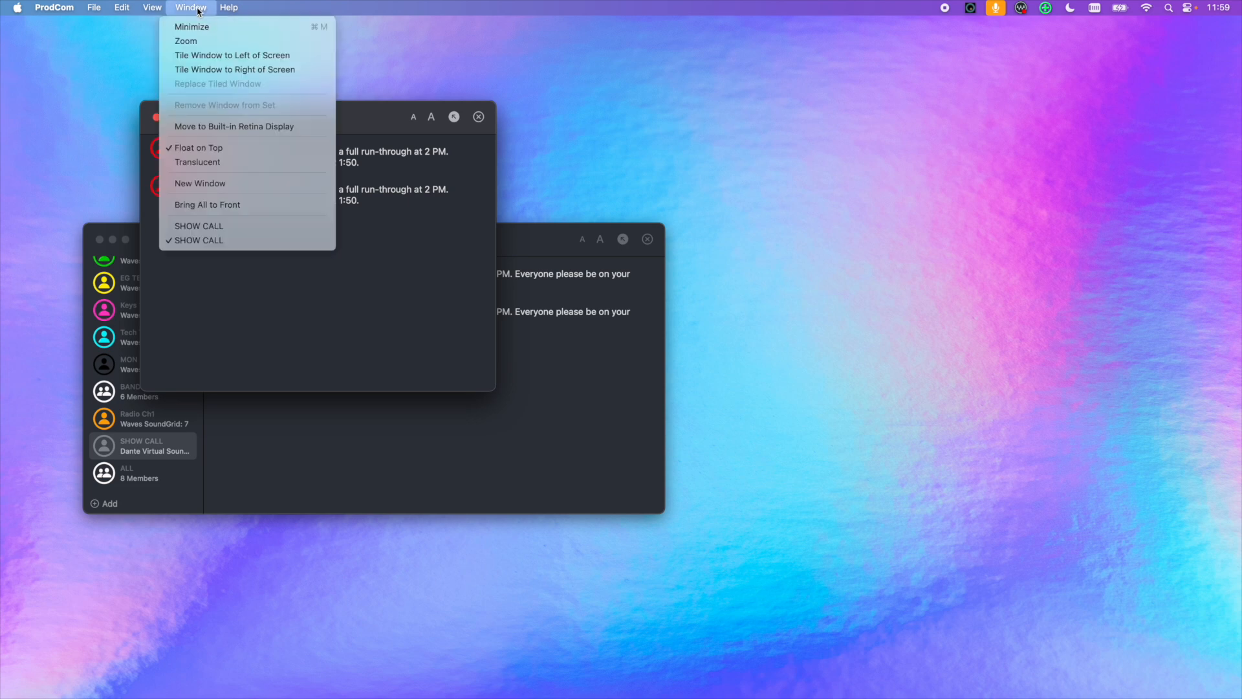
left_click(242, 163)
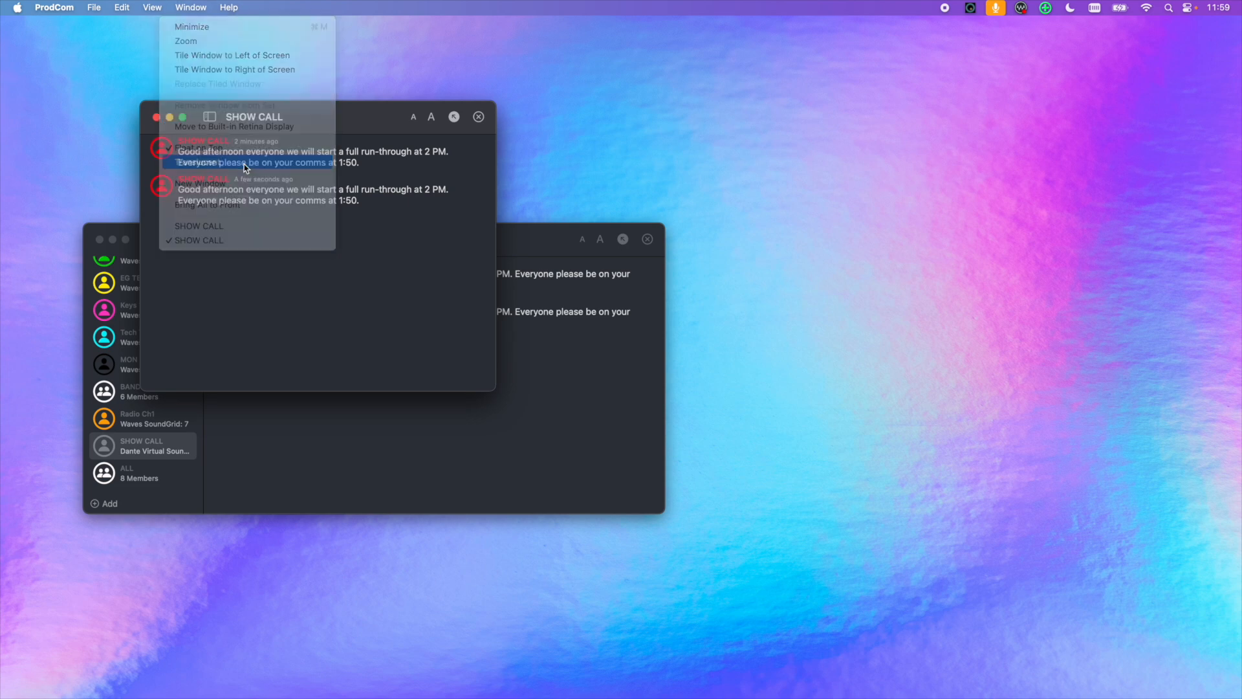
left_click_drag(371, 118, 986, 142)
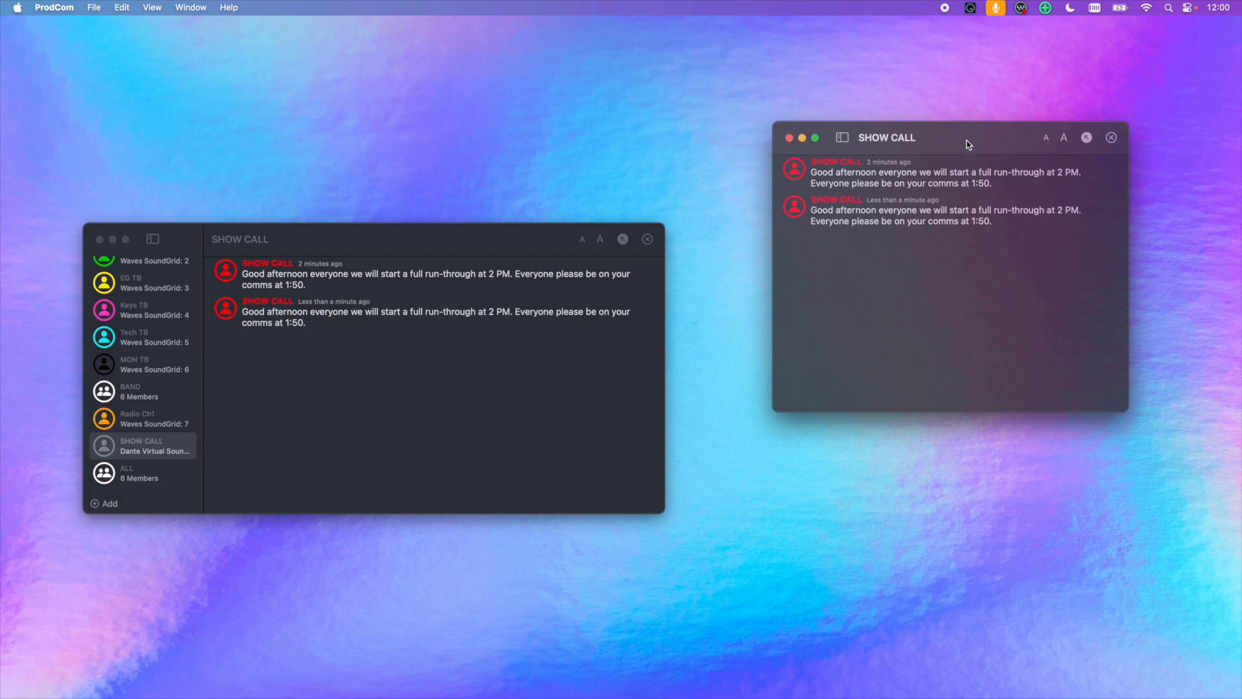
- Close the separate SHOW CALL window and review the earlier messages in the ALL group
left_click(1111, 137)
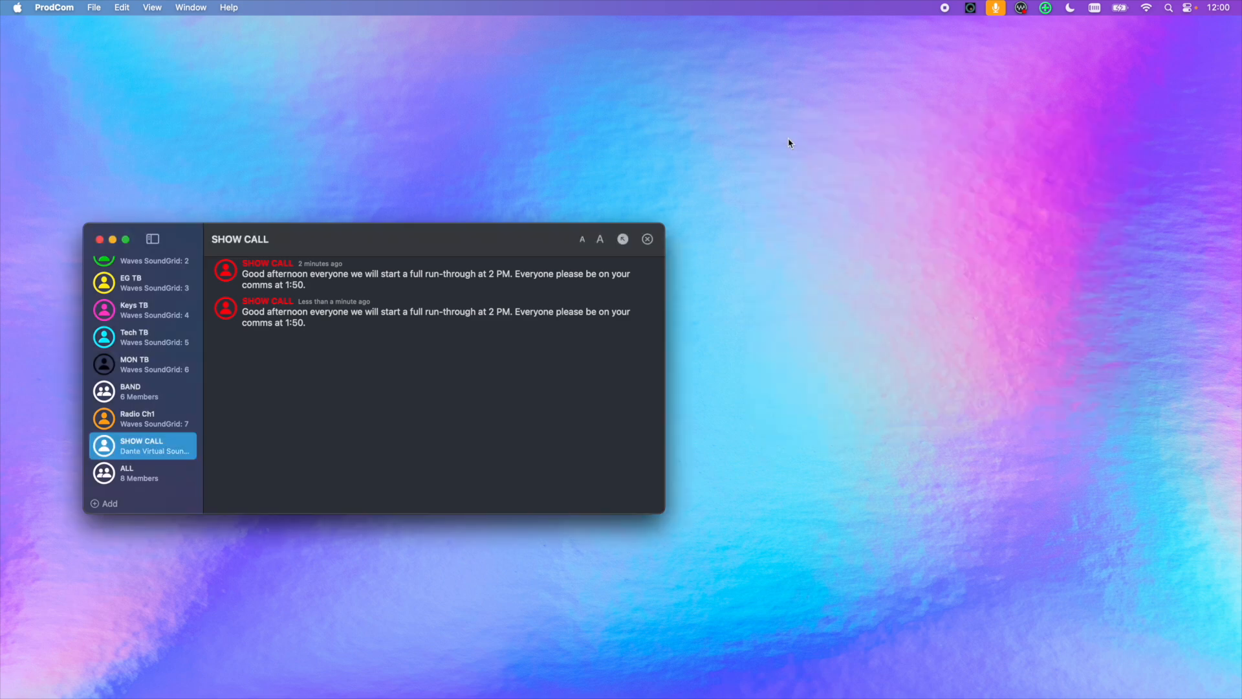
left_click(150, 461)
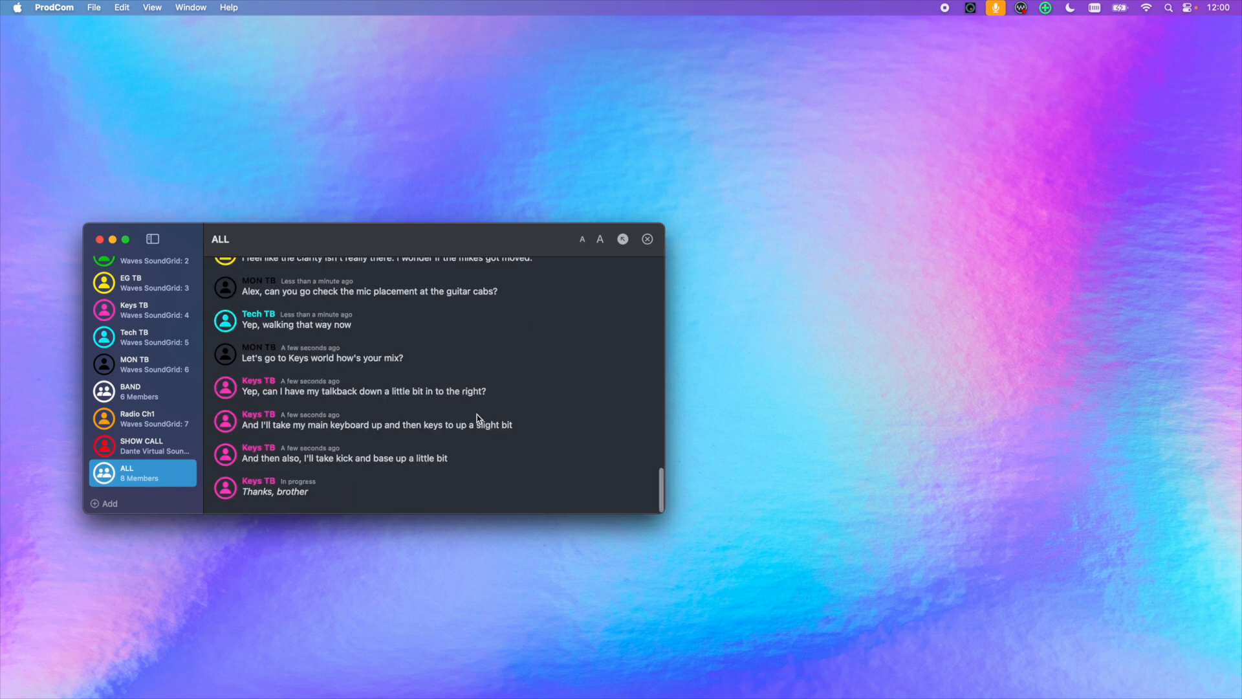
scroll(478, 418, "up", 5)
scroll(478, 419, "up", 3)
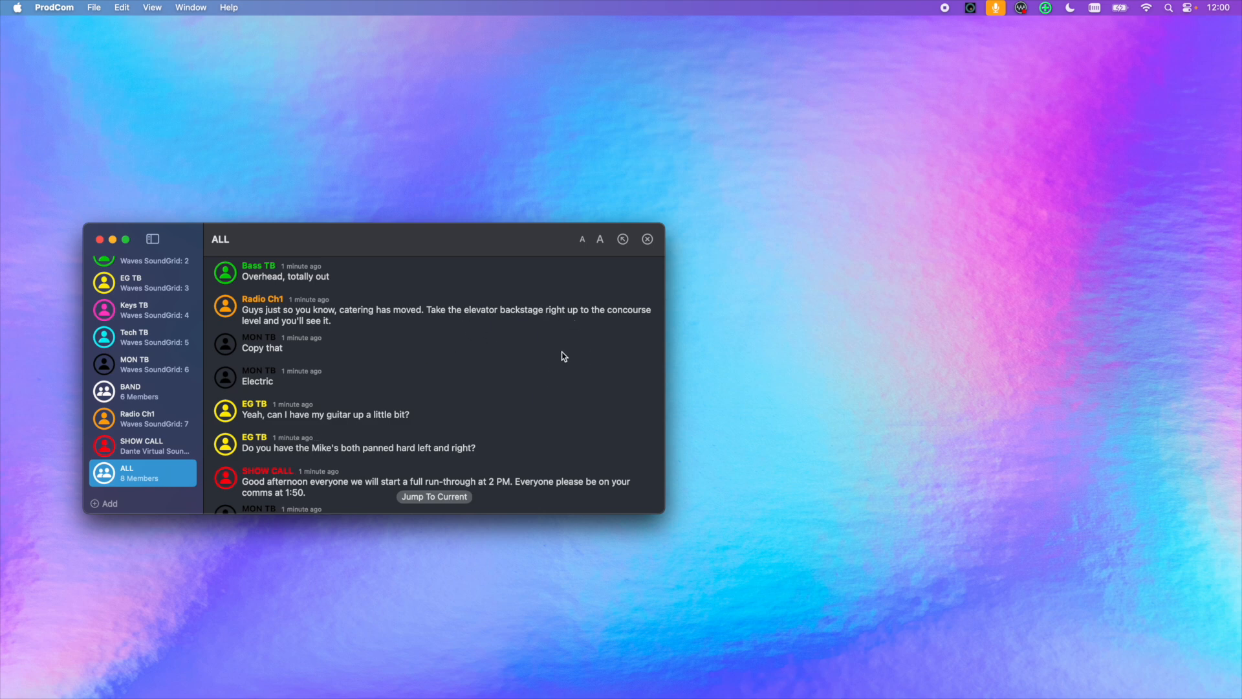
- Read back through the ALL group's earlier messages and return to the current ones
scroll(560, 368, "up", 2)
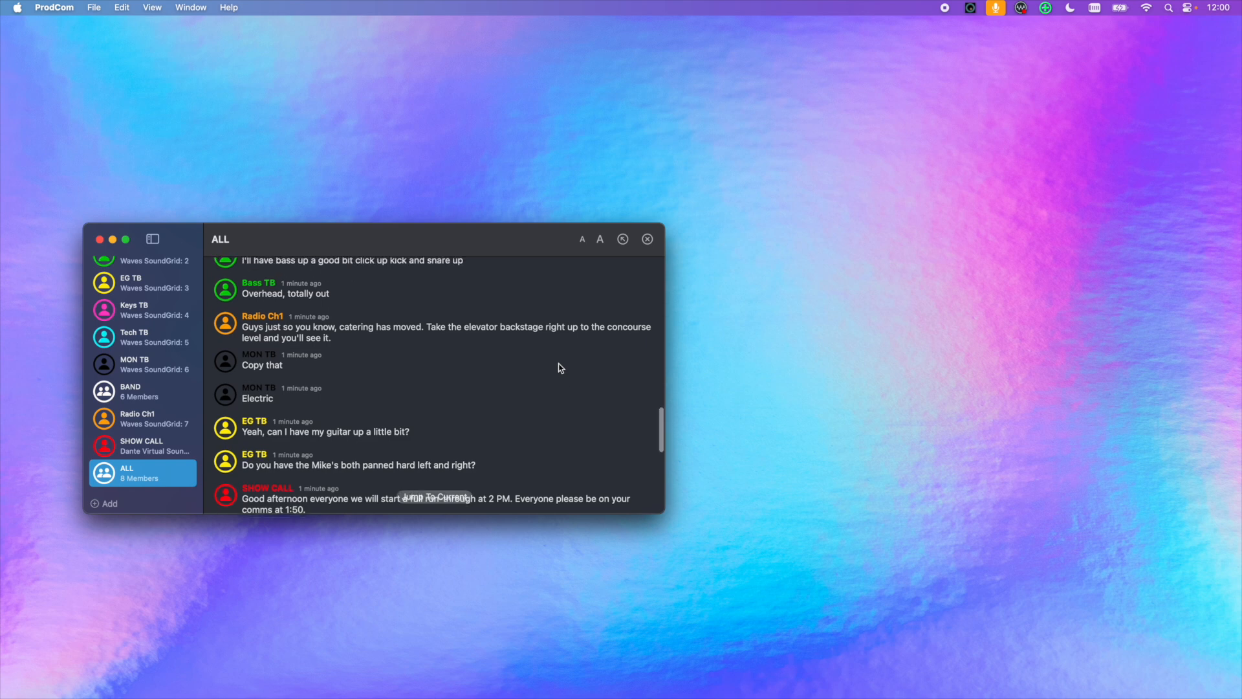
scroll(478, 405, "up", 3)
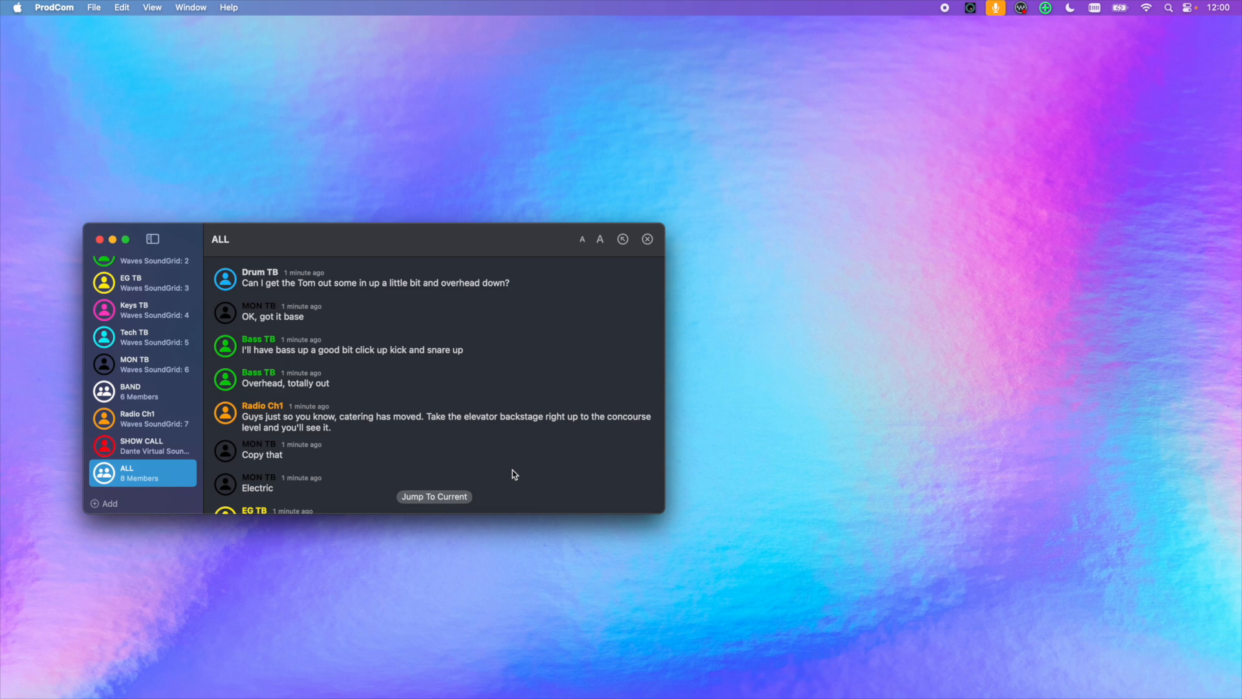
scroll(514, 474, "up", 3)
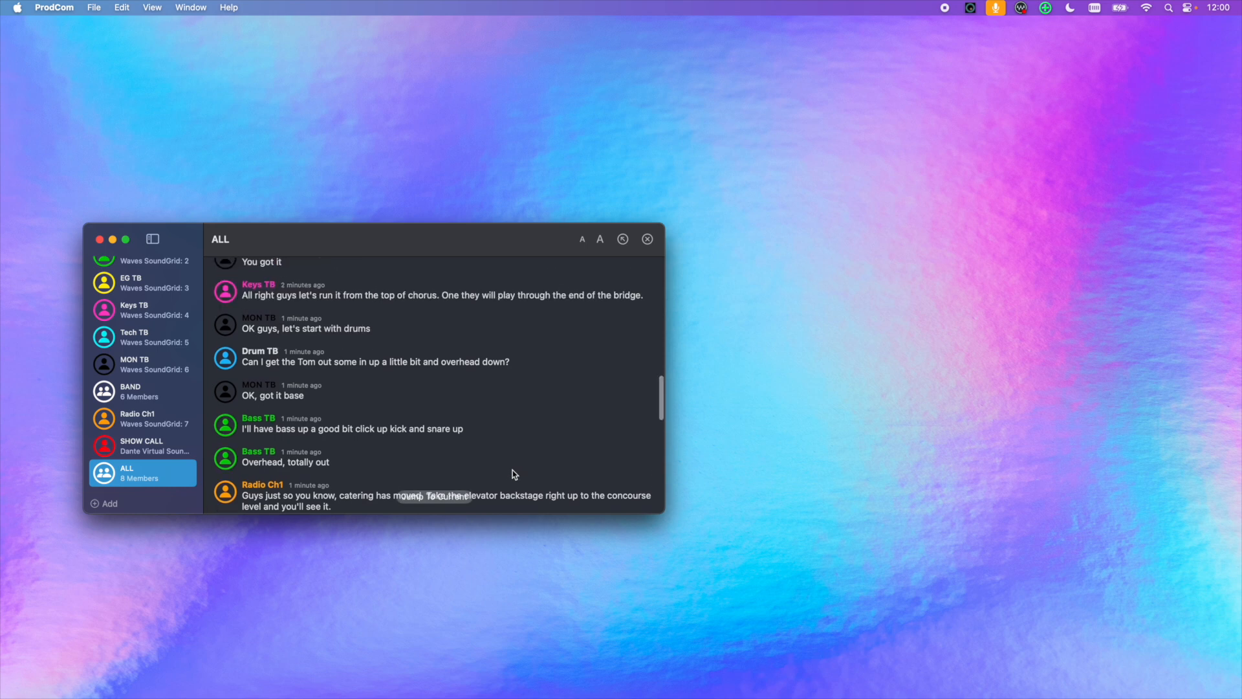
scroll(542, 464, "up", 1)
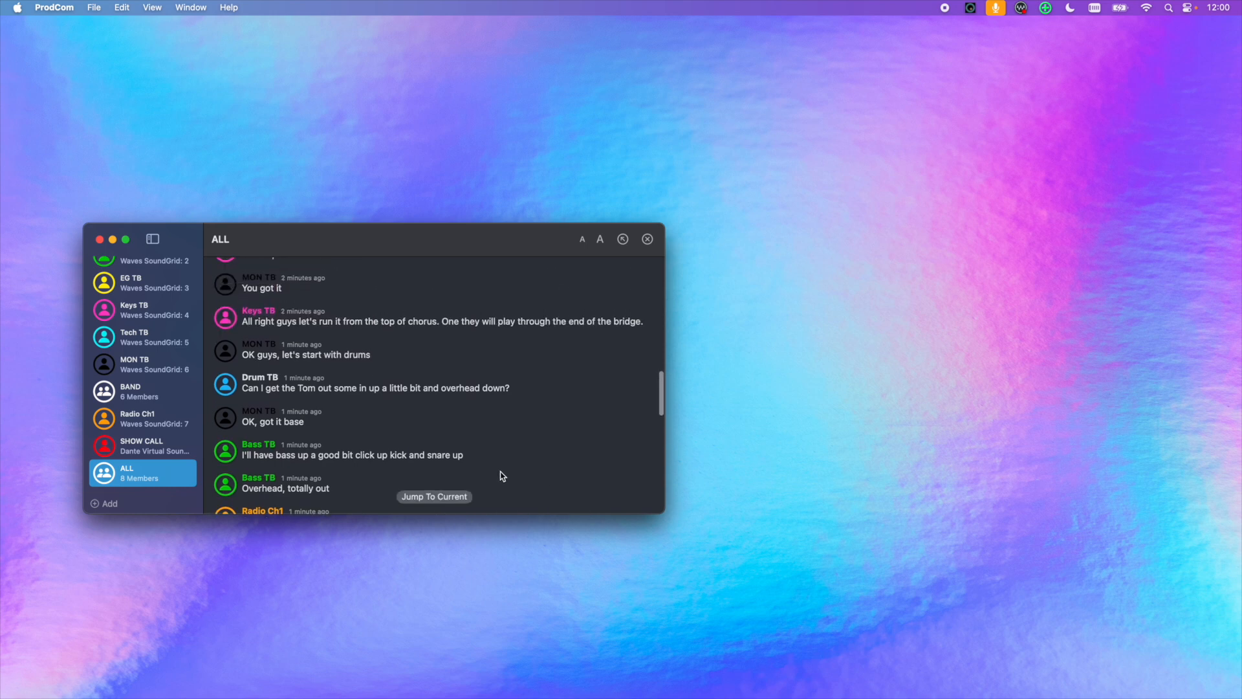
left_click(440, 499)
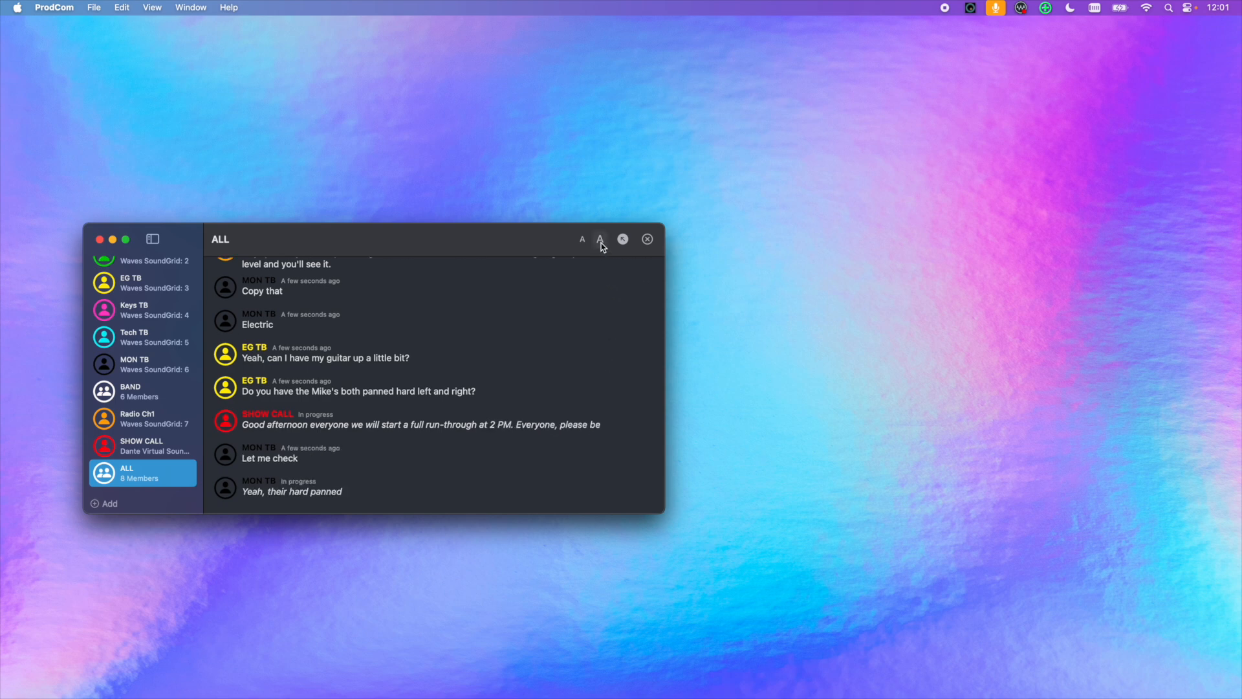
- Enlarge the ALL transcript's text and reduce it back to its original size
left_click(600, 241)
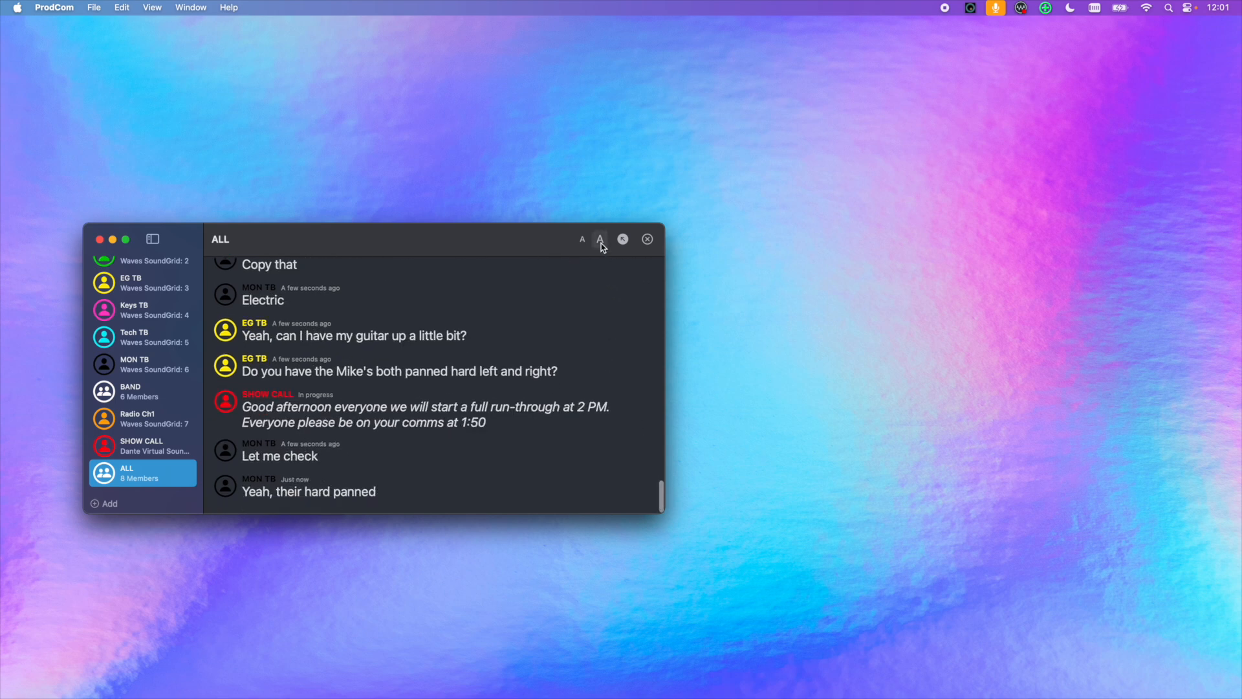
left_click(584, 241)
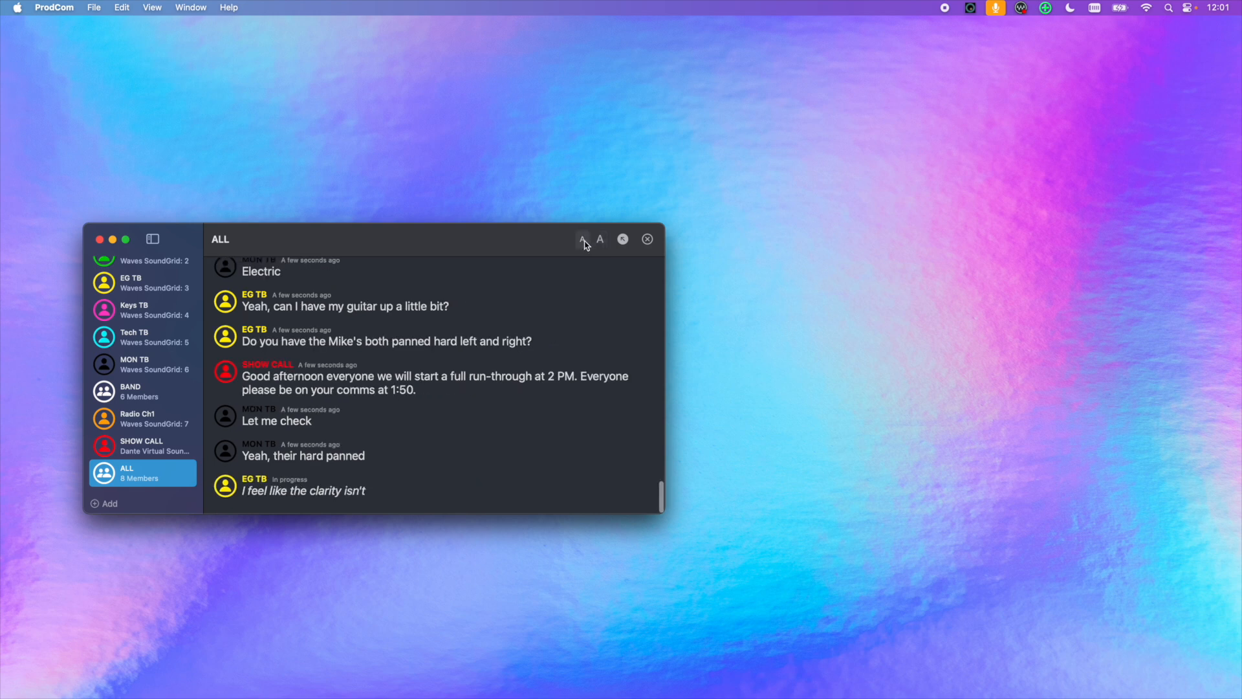
left_click(585, 240)
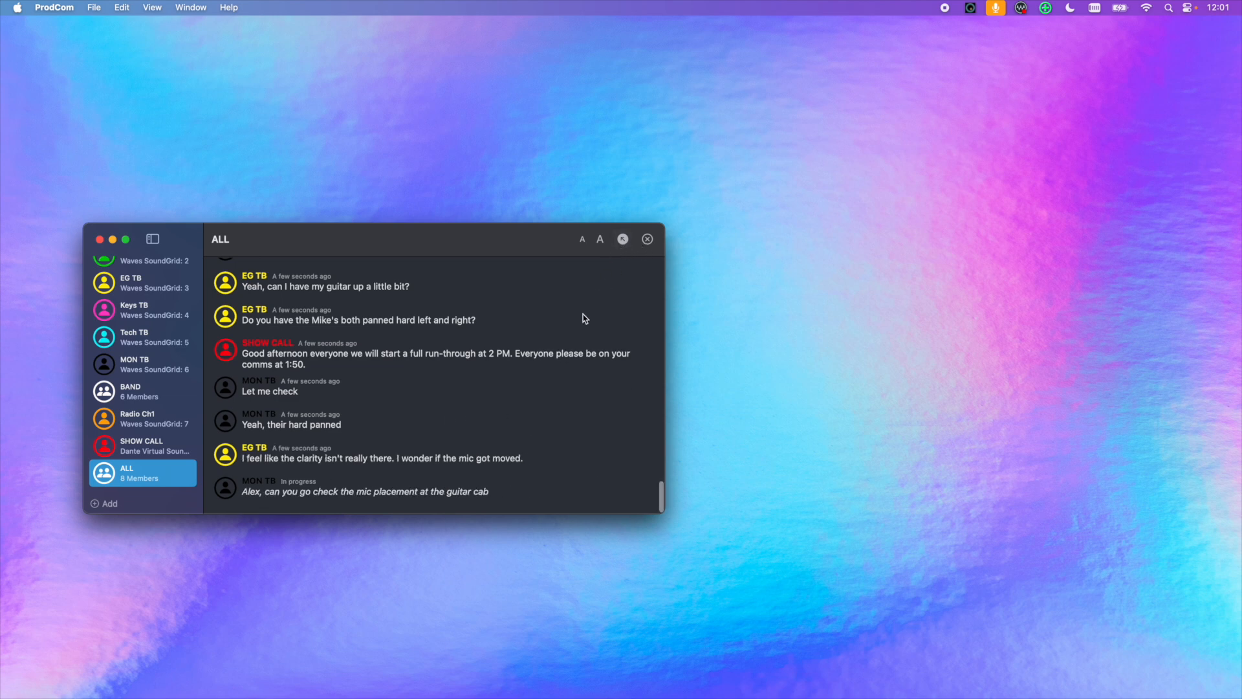
- Look back through the ALL group's recent messages, return to the current ones and clear the transcript
scroll(597, 293, "up", 10)
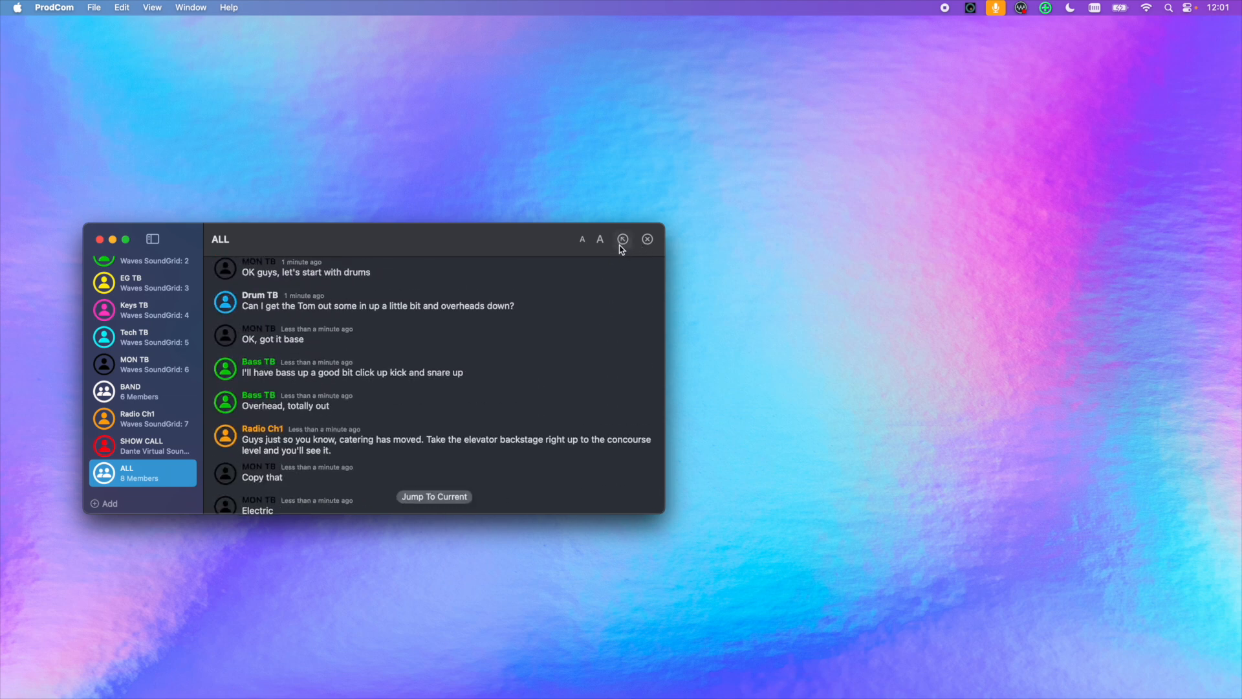
scroll(554, 366, "up", 3)
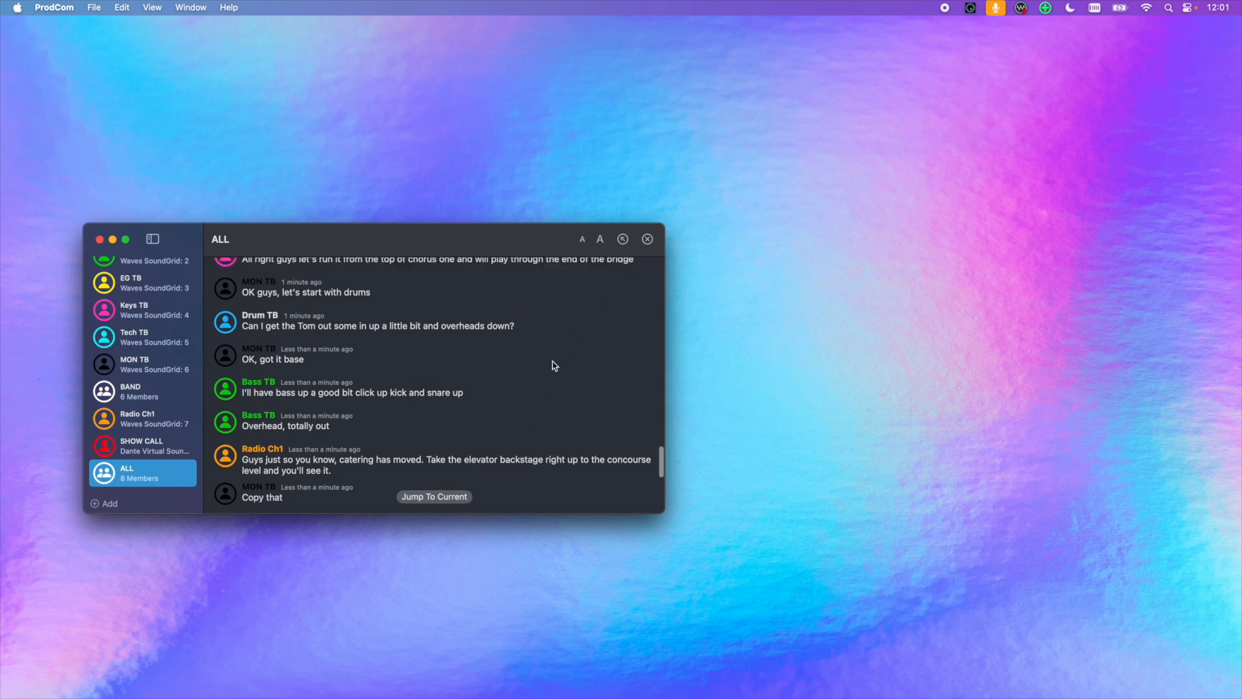
left_click(435, 497)
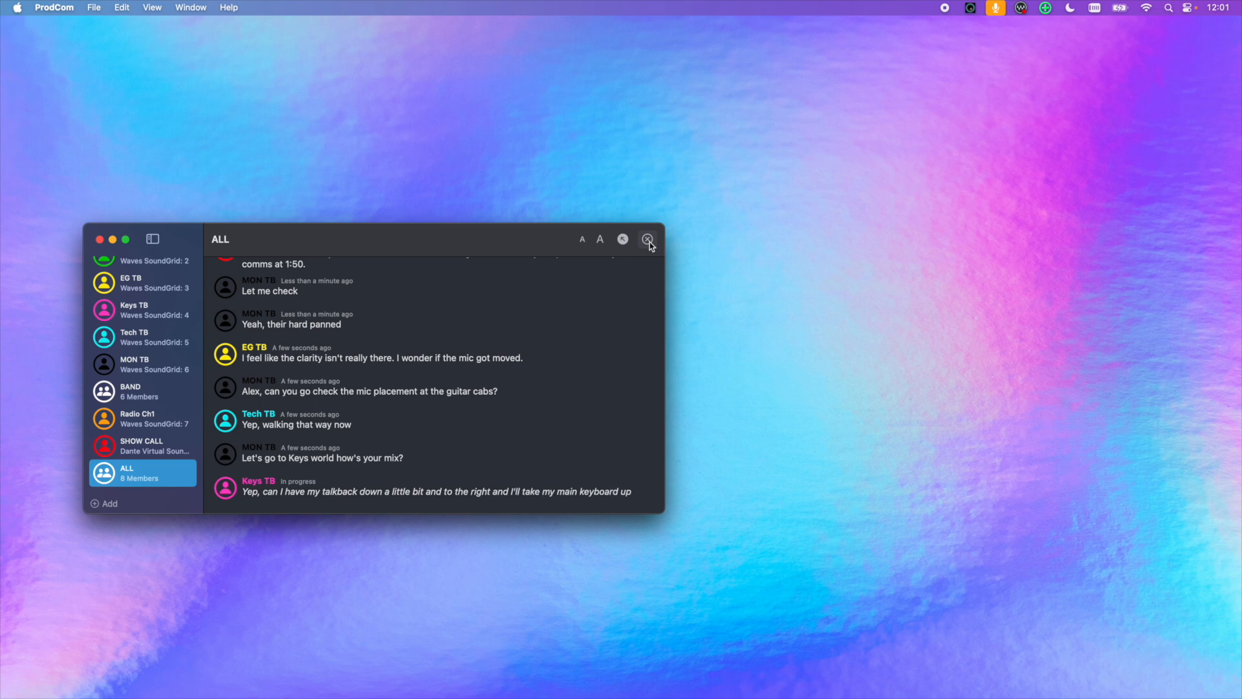
left_click(649, 241)
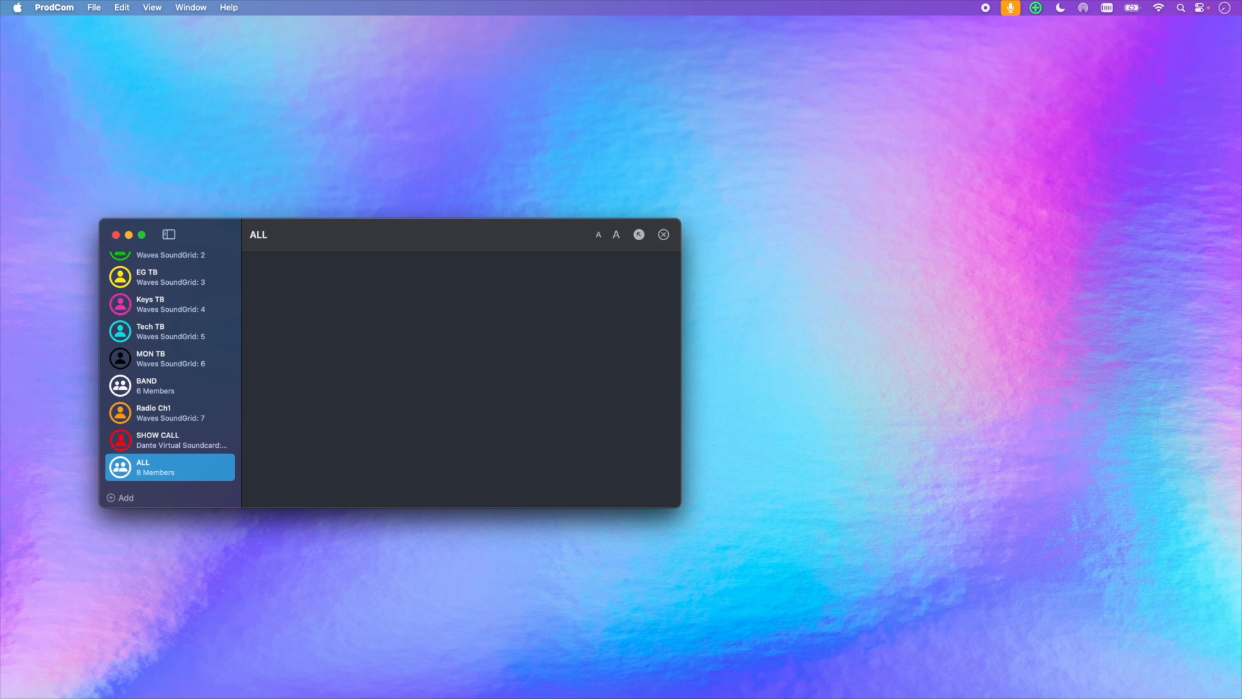
- Open the general settings and check the available Appearance options, keeping Dark
left_click(67, 13)
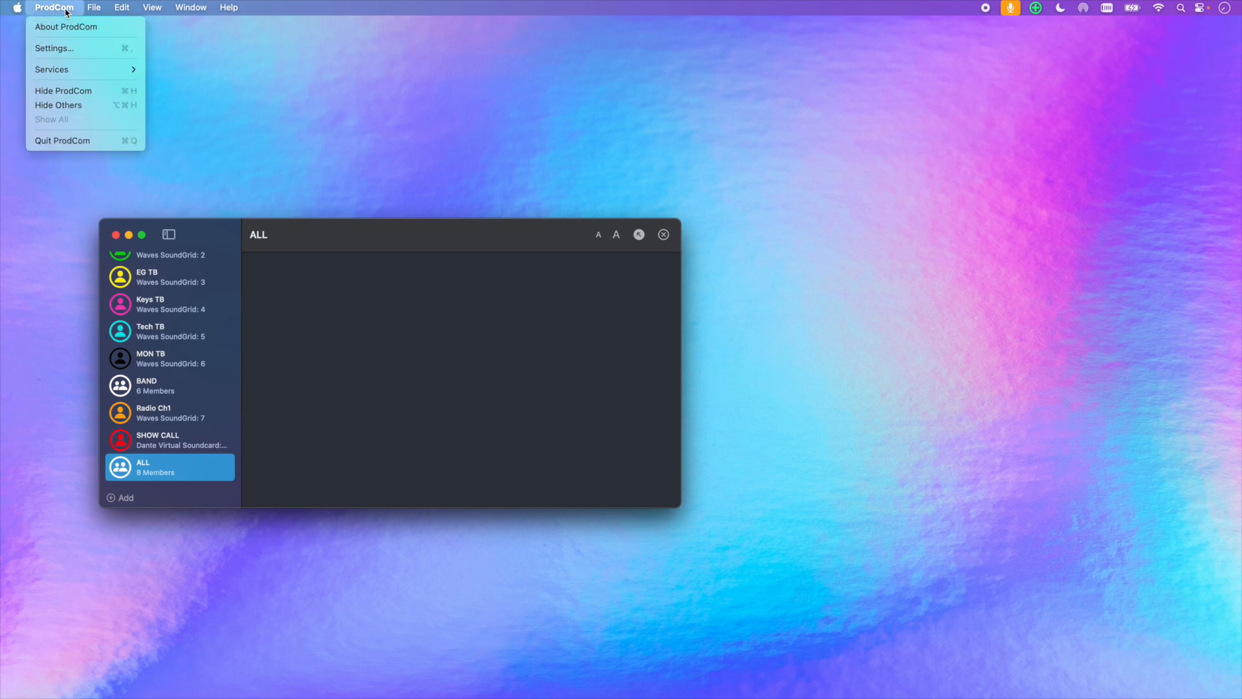
left_click(92, 49)
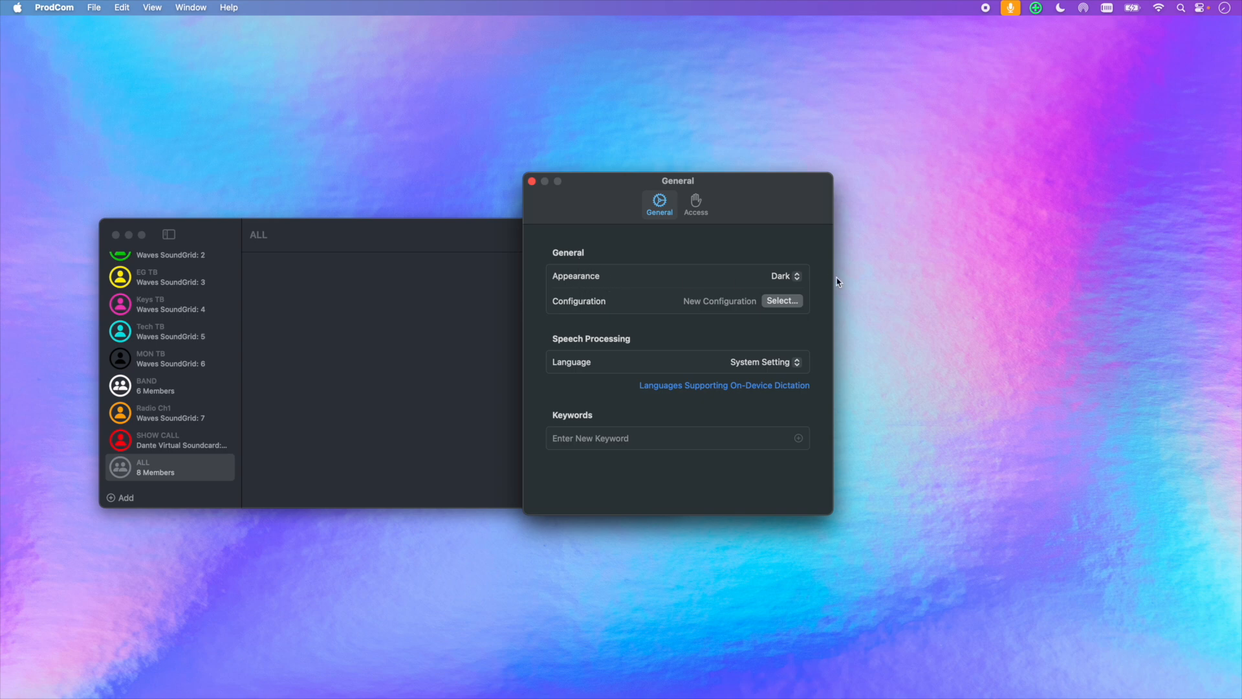
left_click(796, 277)
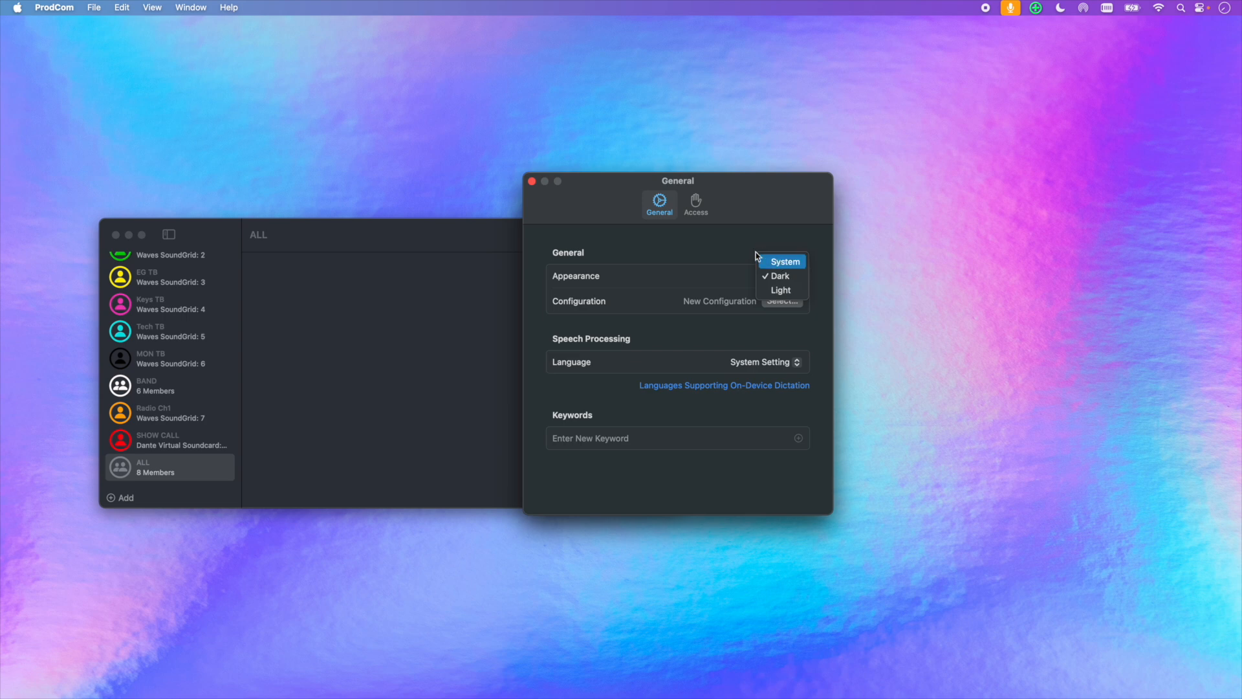
left_click(702, 238)
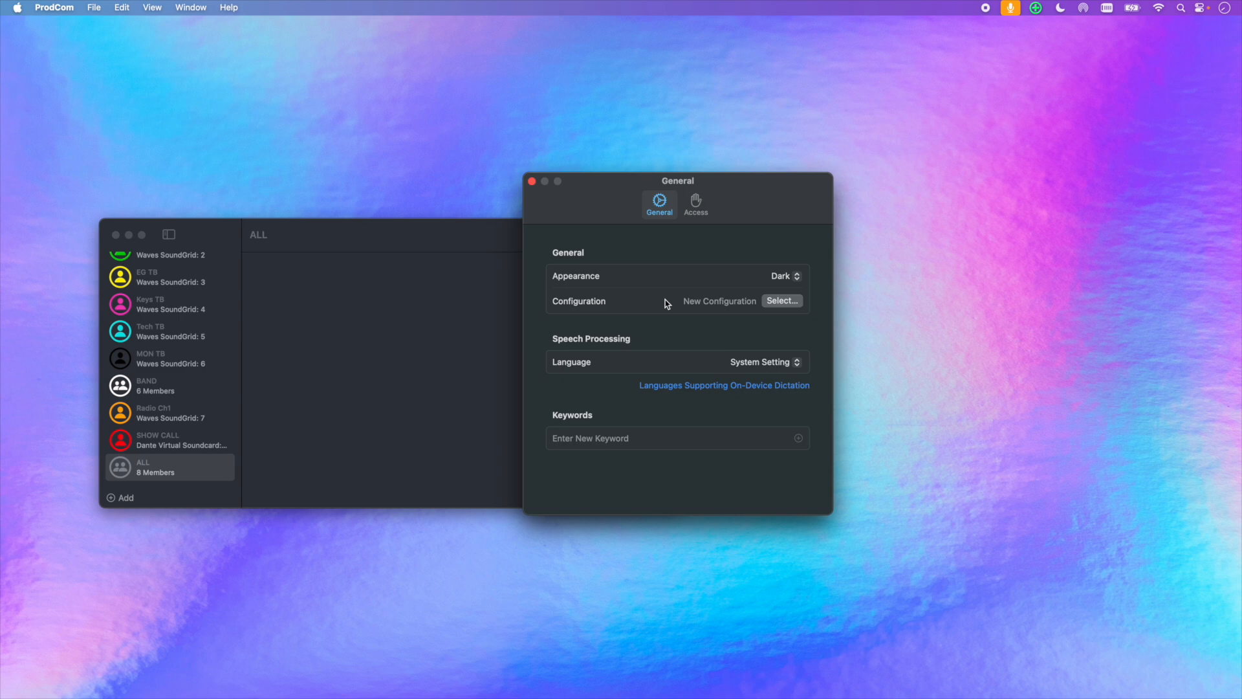
- Rename the current configuration as "Artist A - MGB"
left_click(799, 304)
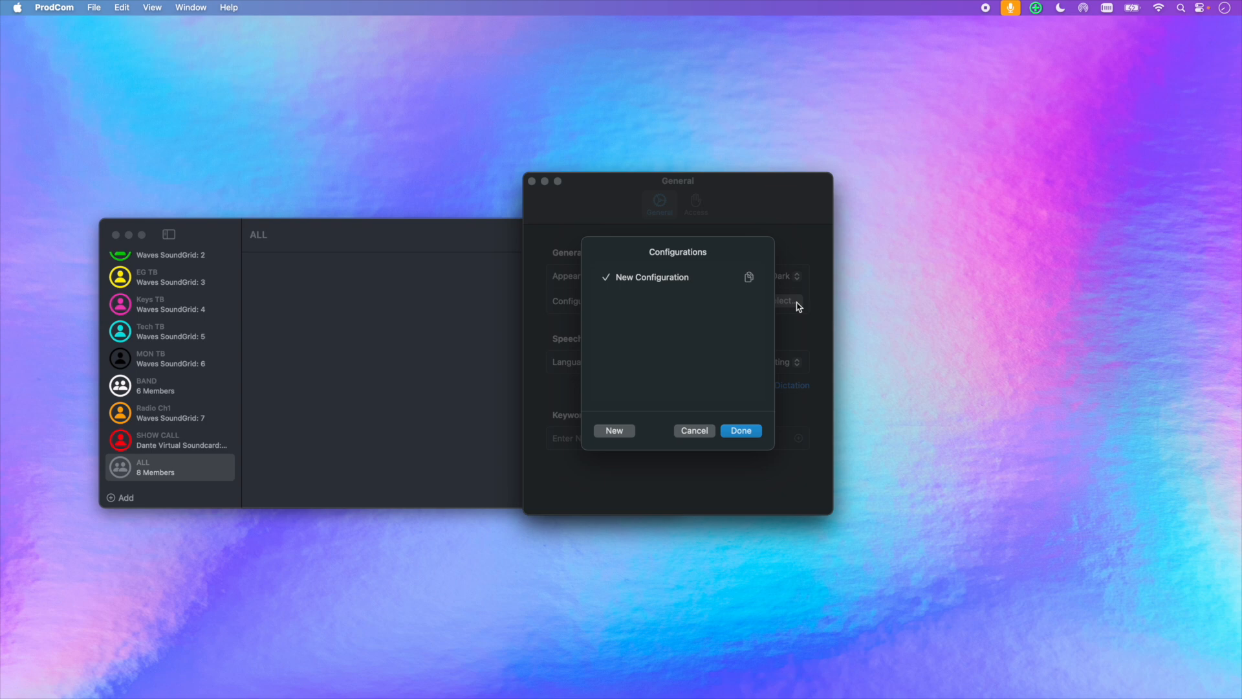
left_click(675, 282)
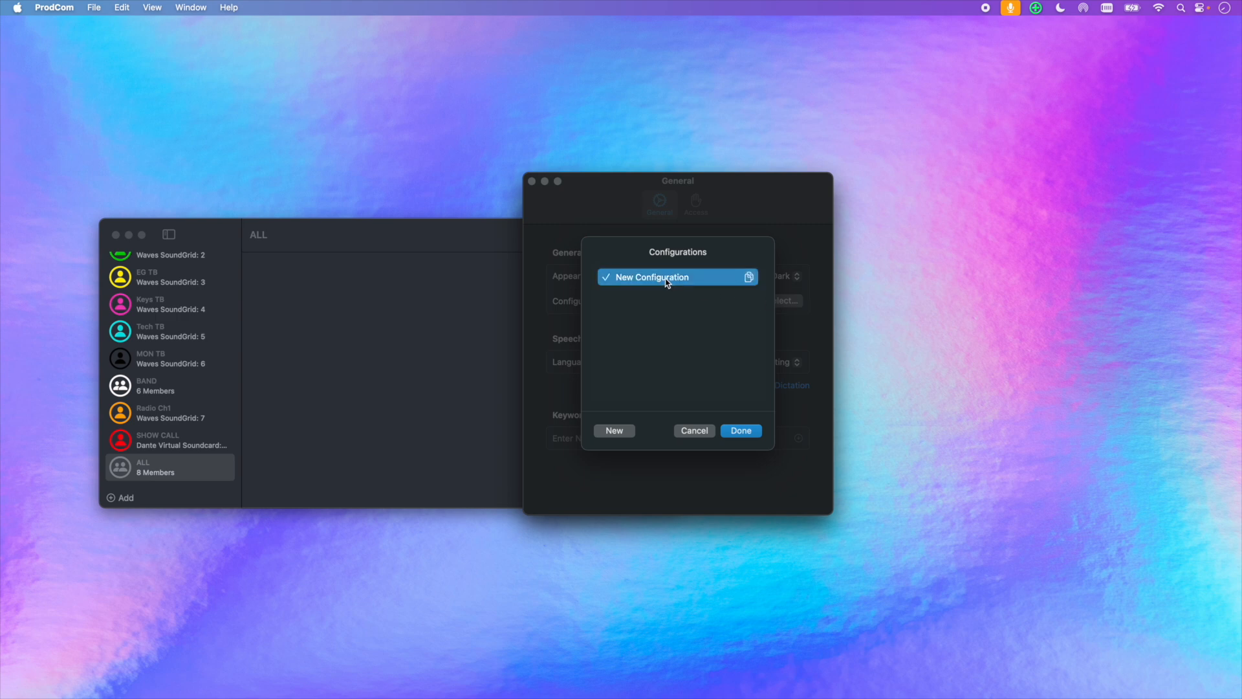
left_click(667, 283)
type("Artist")
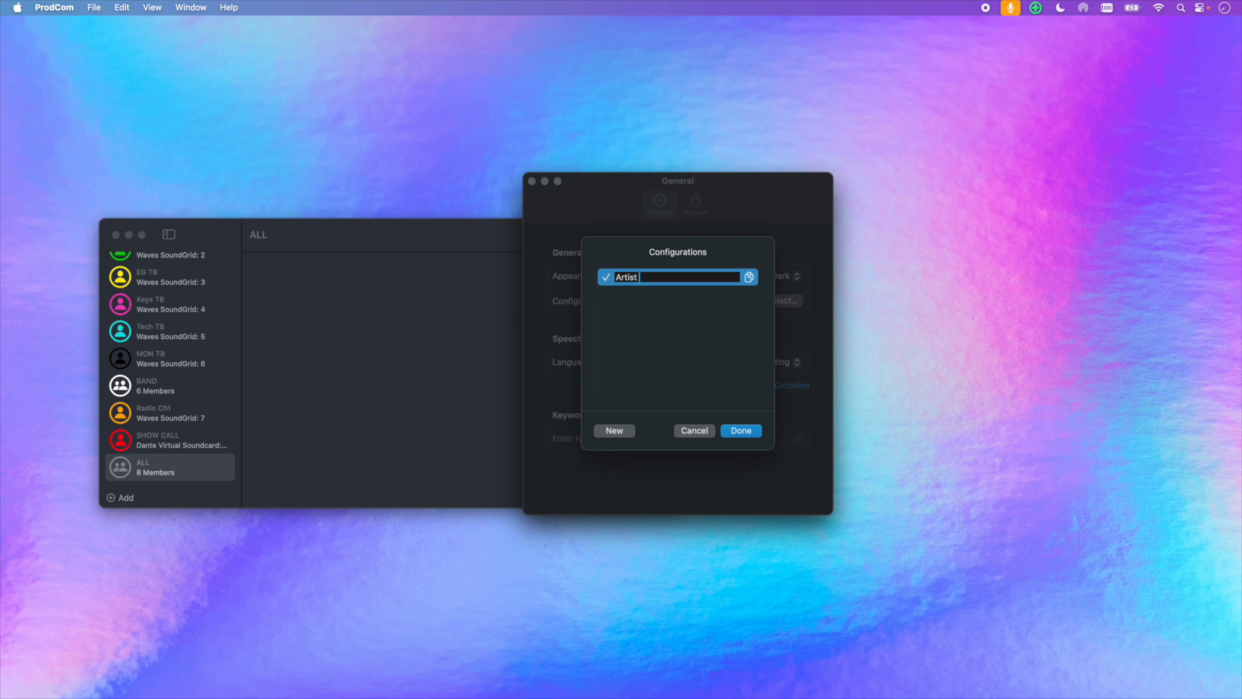
type(" A - MGB")
left_click(747, 432)
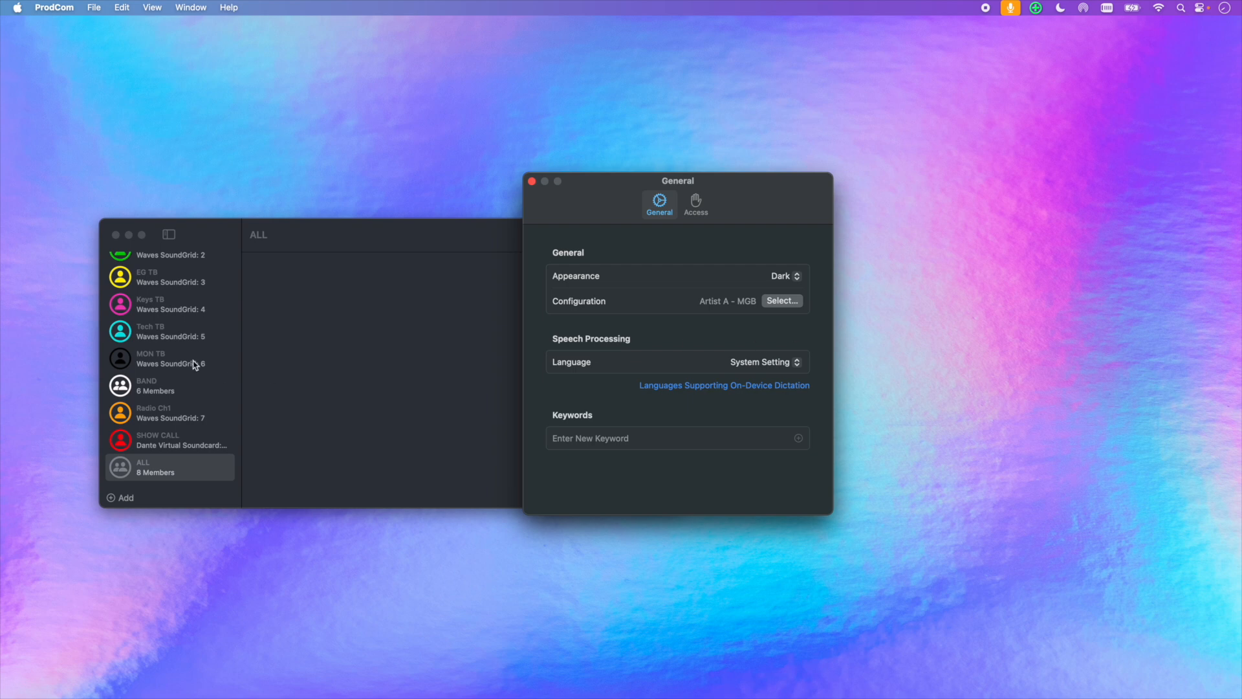
- Duplicate the "Artist A - MGB" configuration and rename the copy as "Artist A - Dante"
scroll(171, 334, "up", 1)
scroll(171, 334, "down", 2)
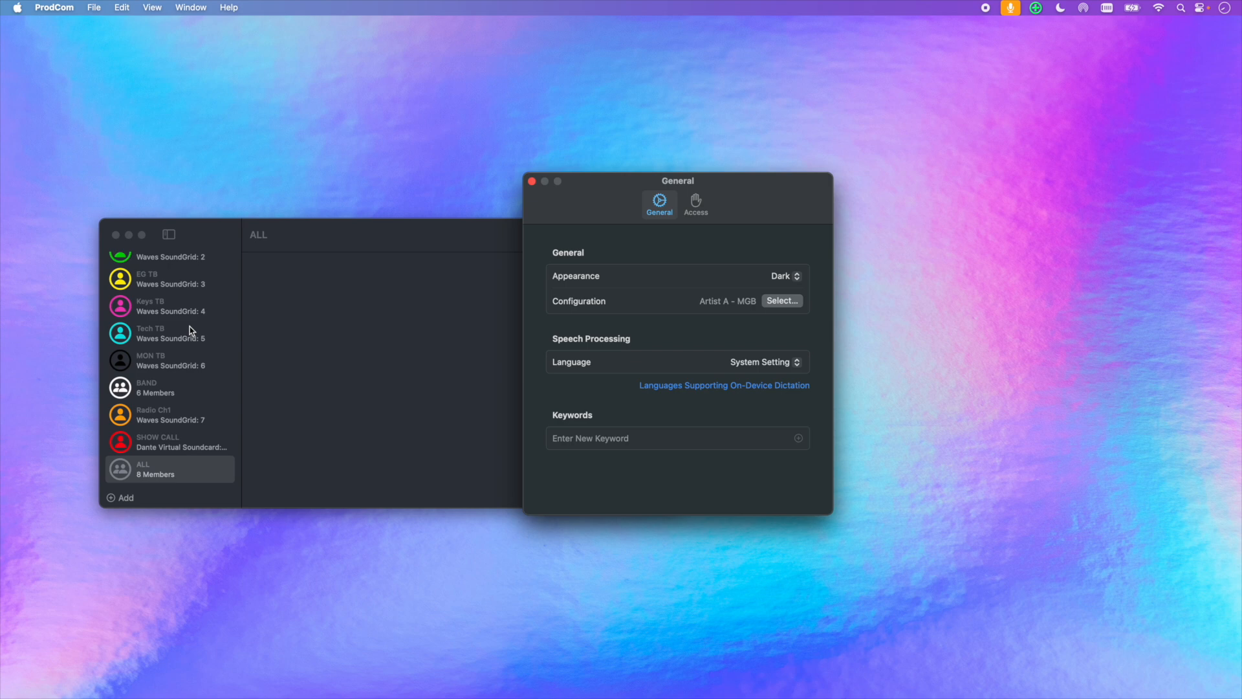
left_click(789, 302)
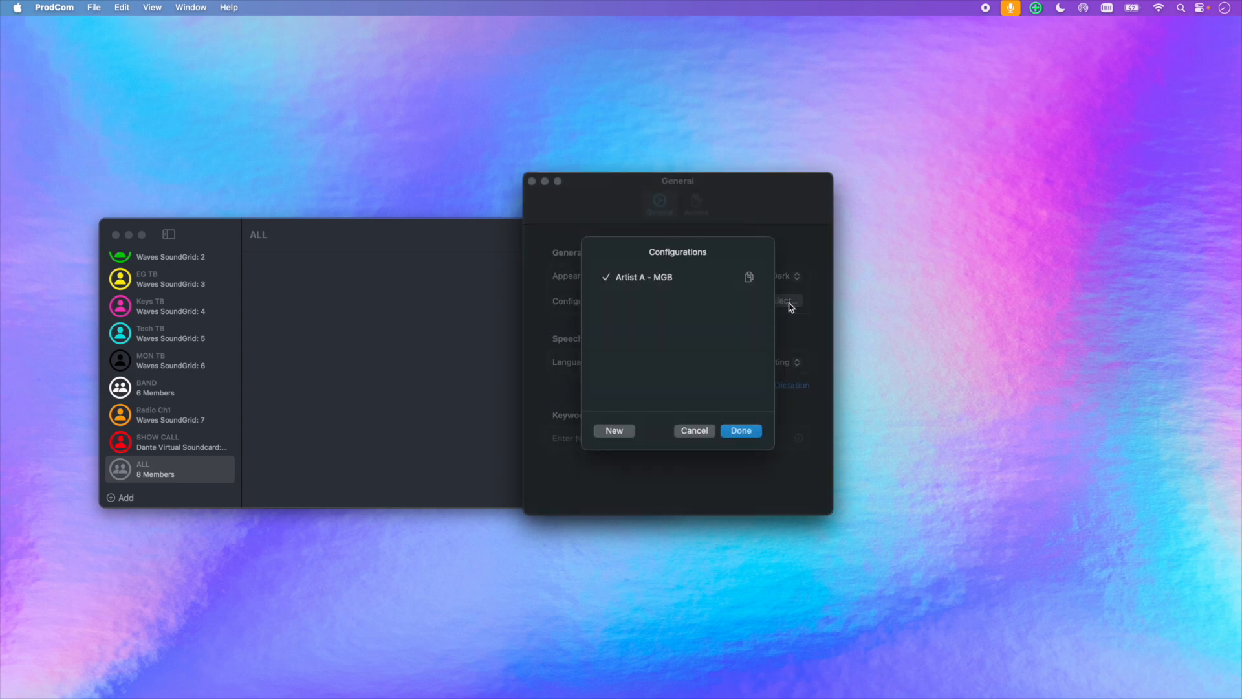
left_click(749, 278)
left_click(680, 295)
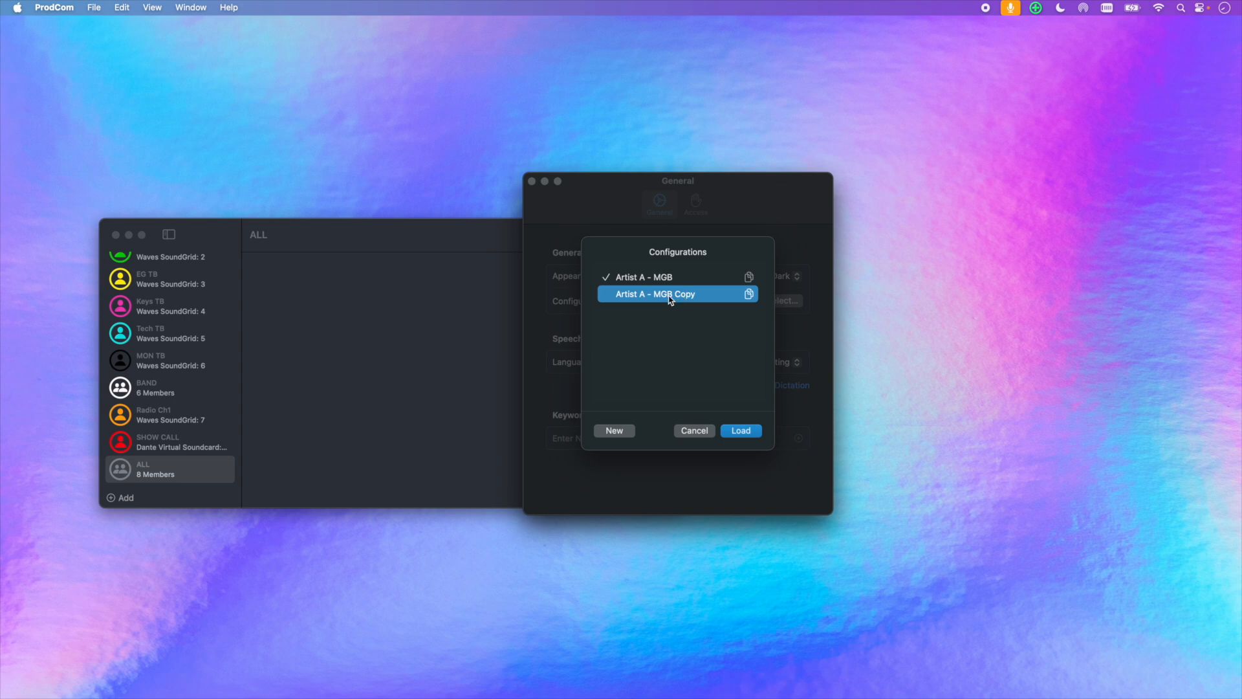
left_click(669, 296)
left_click(699, 295)
key("BackSpace")
key("BackSpace")
key("BackSpace")
key("BackSpace")
key("BackSpace")
key("BackSpace")
key("BackSpace")
key("BackSpace")
key("BackSpace")
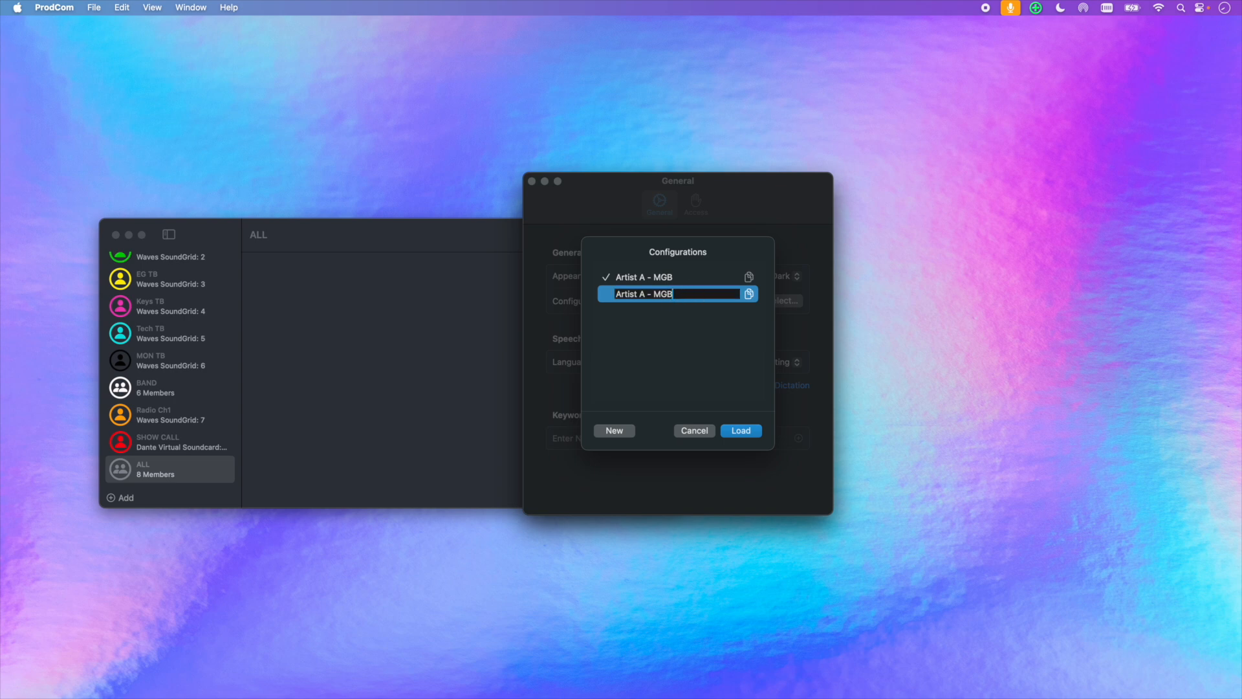
type("Dante")
left_click(666, 355)
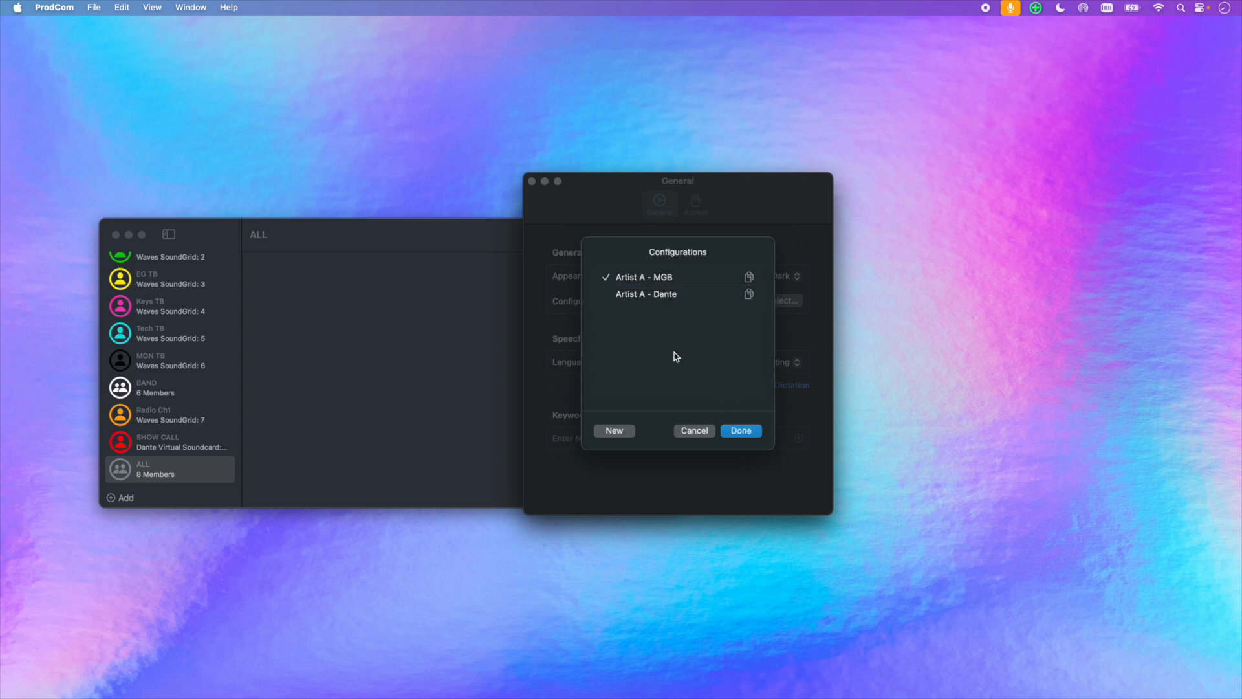
- Load the "Artist A - Dante" configuration and close the settings
left_click(684, 296)
left_click(741, 431)
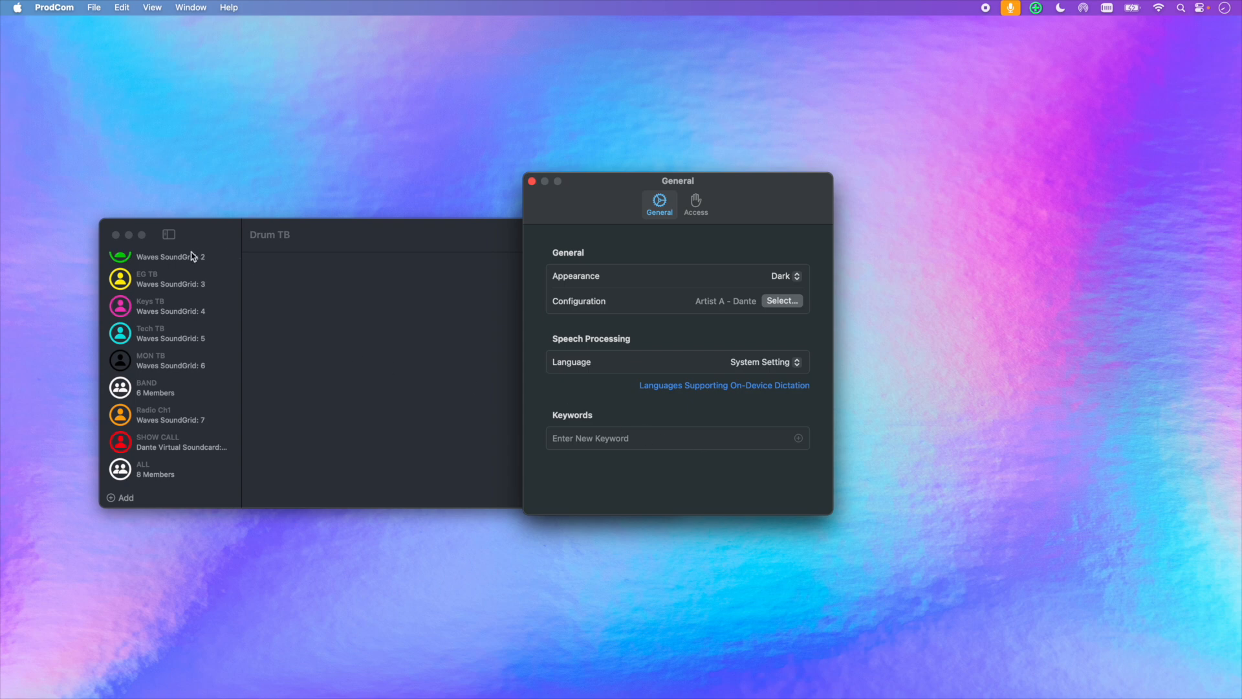
scroll(186, 288, "up", 3)
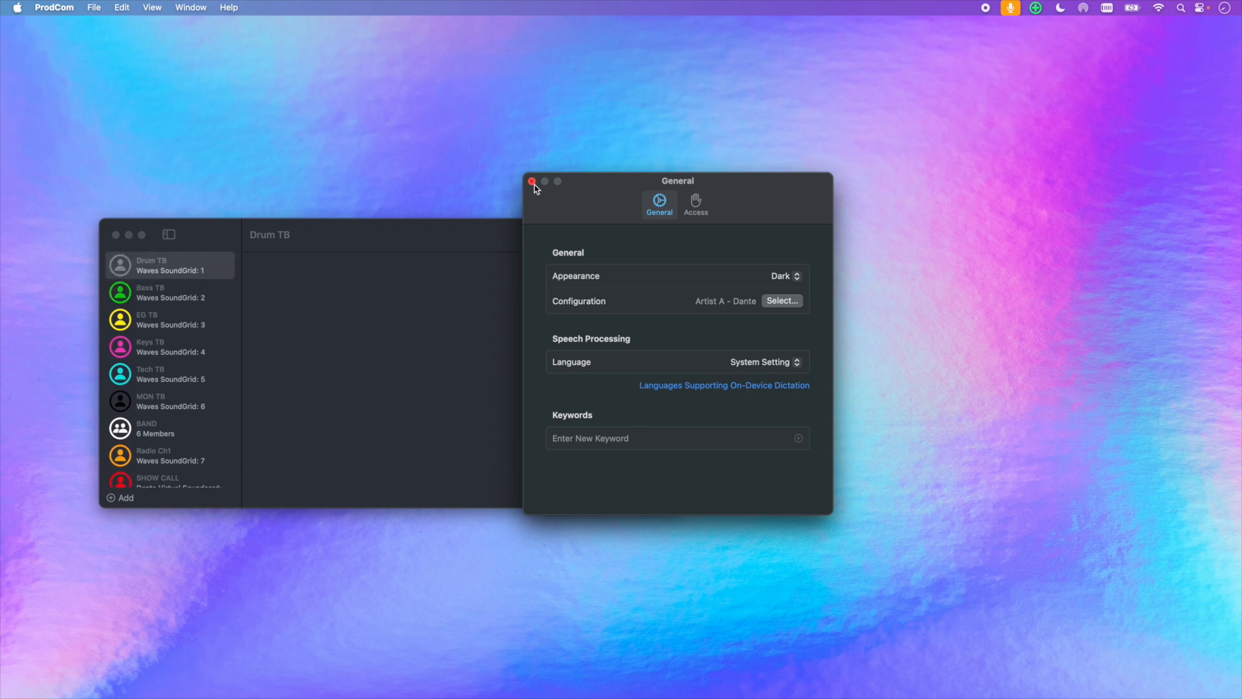
left_click(532, 181)
- Check the input devices offered in the Drum TB channel's configuration, leaving its device as it is
right_click(171, 275)
left_click(207, 295)
left_click(485, 363)
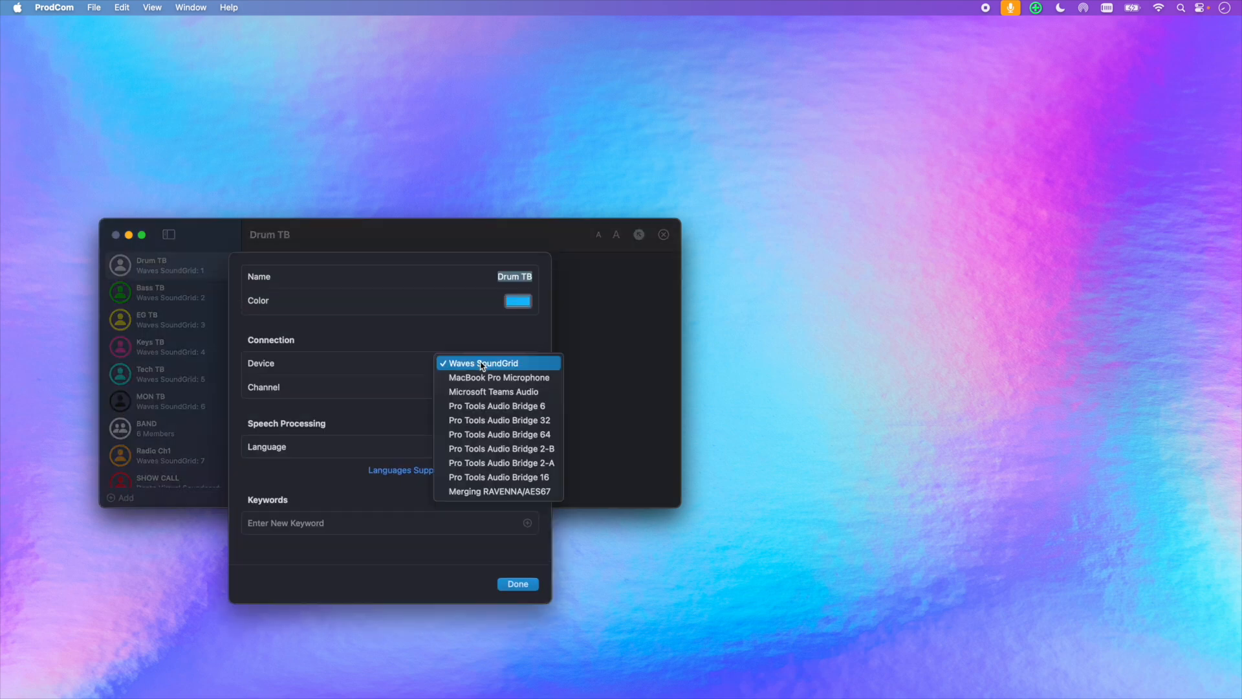
left_click(486, 363)
left_click(506, 585)
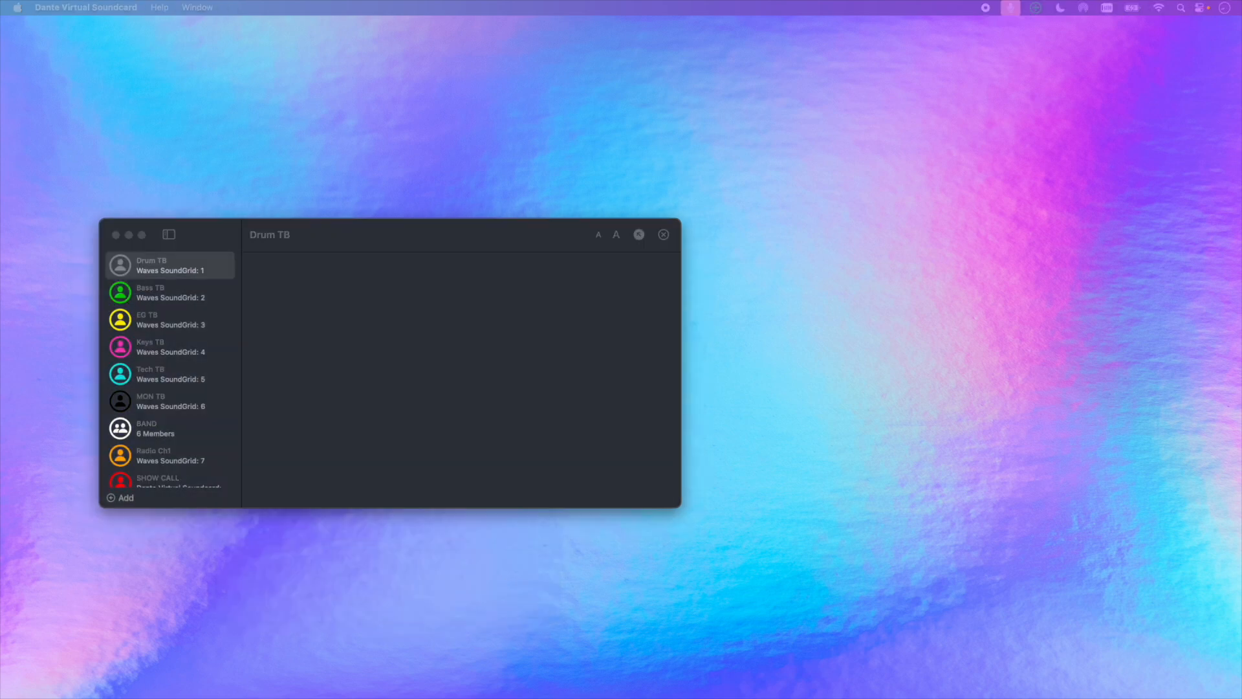
- Set the Drum TB channel's device to Dante Virtual Soundcard, channel 1
right_click(203, 264)
left_click(231, 292)
left_click(486, 363)
left_click(518, 583)
- Switch the Bass TB and EG TB channels to Dante Virtual Soundcard, channels 2 and 3
right_click(213, 293)
left_click(249, 317)
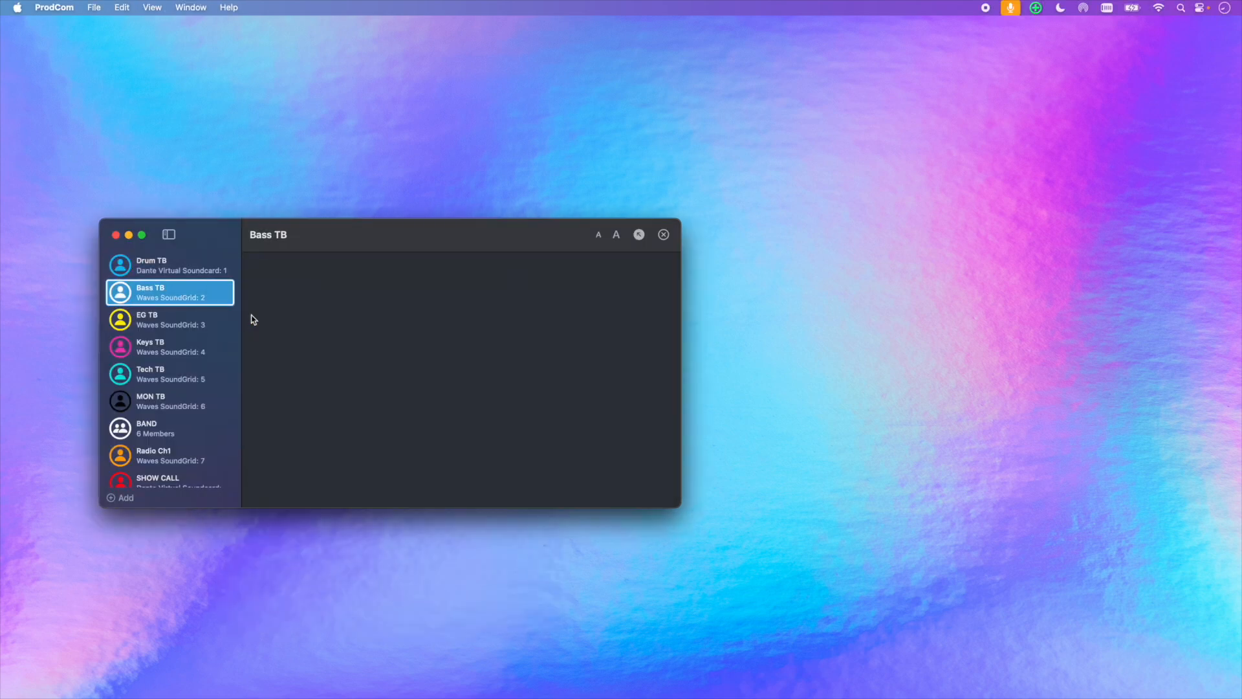
left_click(517, 584)
left_click(216, 319)
left_click(246, 346)
left_click(517, 583)
- Set the Keys TB channel's device to Dante Virtual Soundcard, channel 4
right_click(211, 348)
left_click(246, 380)
left_click(488, 363)
left_click(495, 377)
left_click(513, 583)
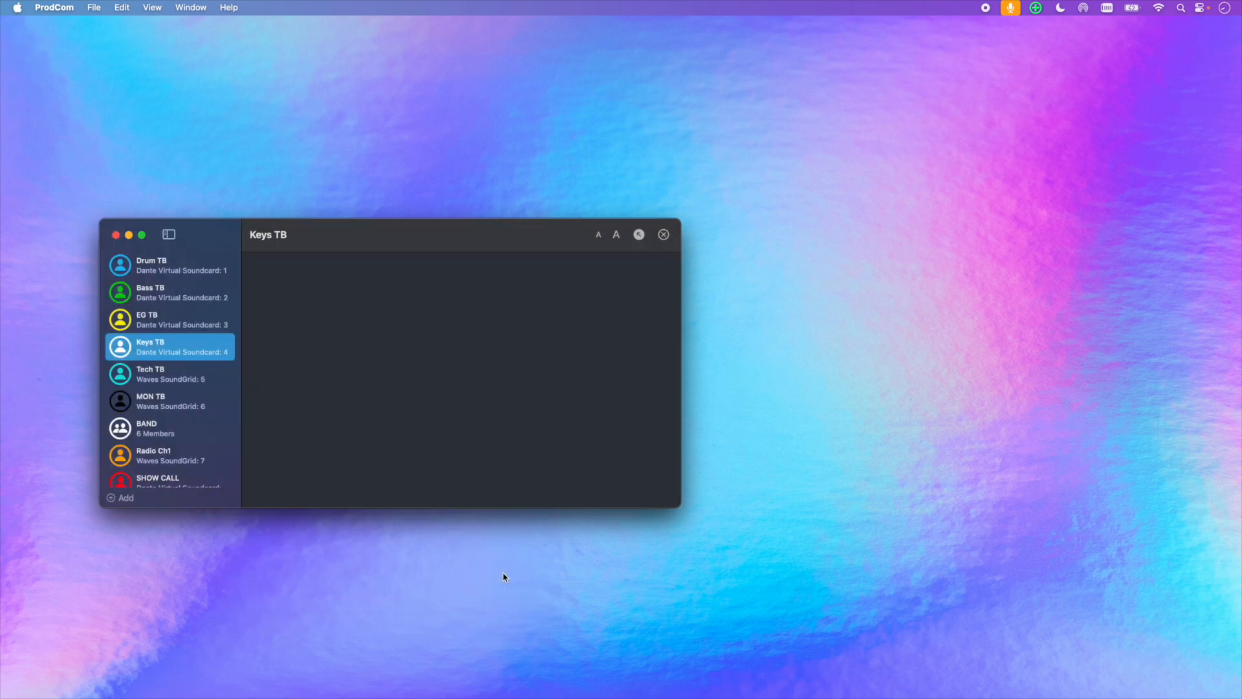
- Switch the Tech TB and MON TB channels to Dante Virtual Soundcard, channels 5 and 6
right_click(203, 377)
left_click(245, 408)
left_click(255, 432)
left_click(492, 363)
left_click(517, 584)
- Set the Radio Ch1 channel's device to Dante Virtual Soundcard, channel 7
scroll(188, 439, "down", 2)
right_click(183, 434)
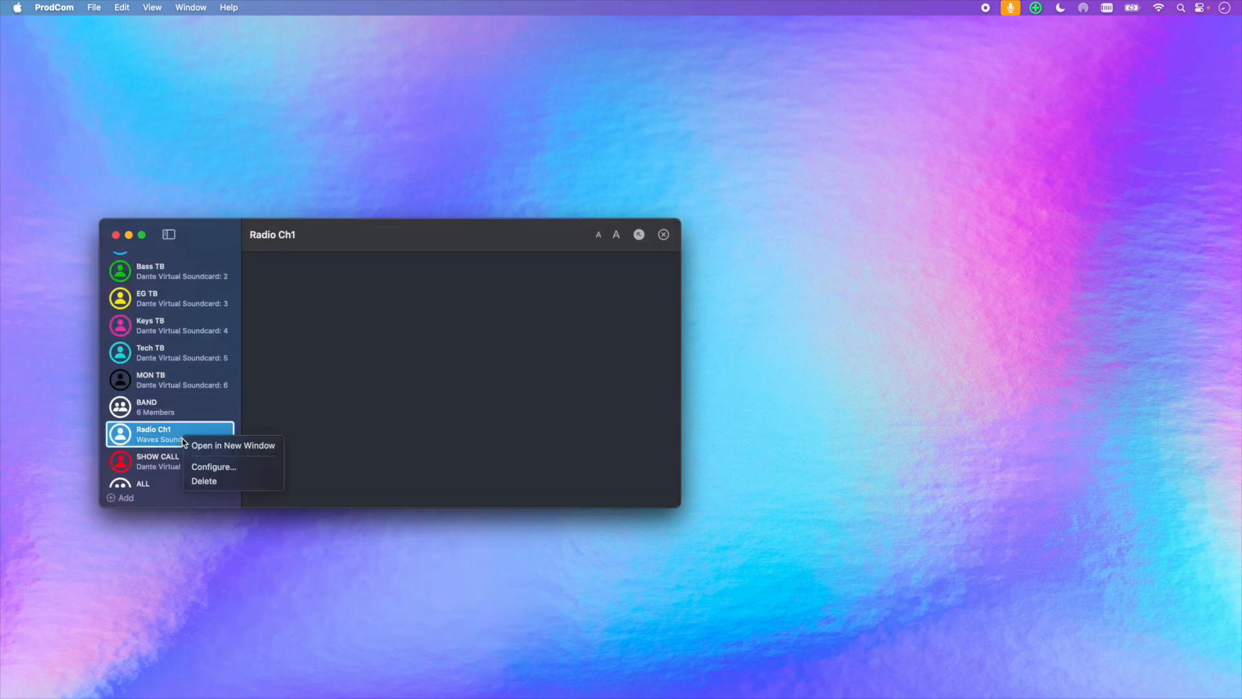
left_click(213, 466)
left_click(518, 584)
- Make the main window taller and its channel list slightly wider to fit every entry, with SHOW CALL selected
left_click_drag(160, 511, 160, 566)
left_click(201, 486)
left_click_drag(241, 505, 248, 505)
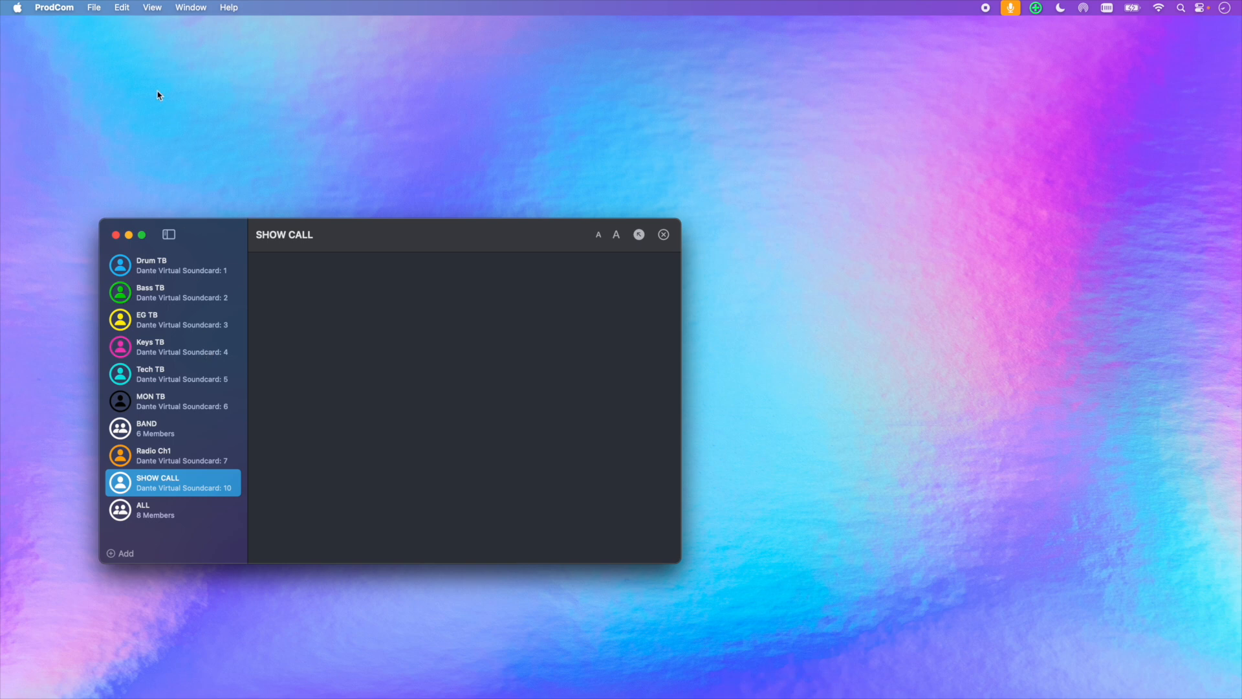
- Load the Artist A - MGB configuration to compare its channel devices and return to the Artist A - Dante configuration
left_click(91, 9)
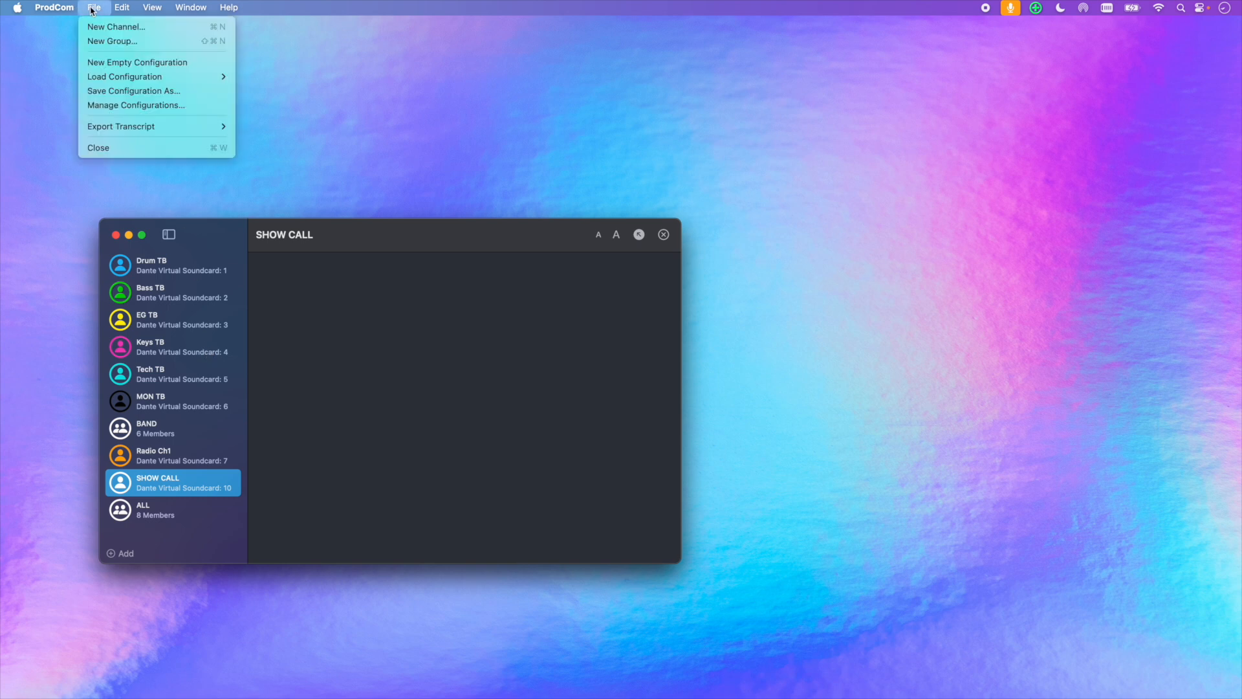
mouse_move(197, 80)
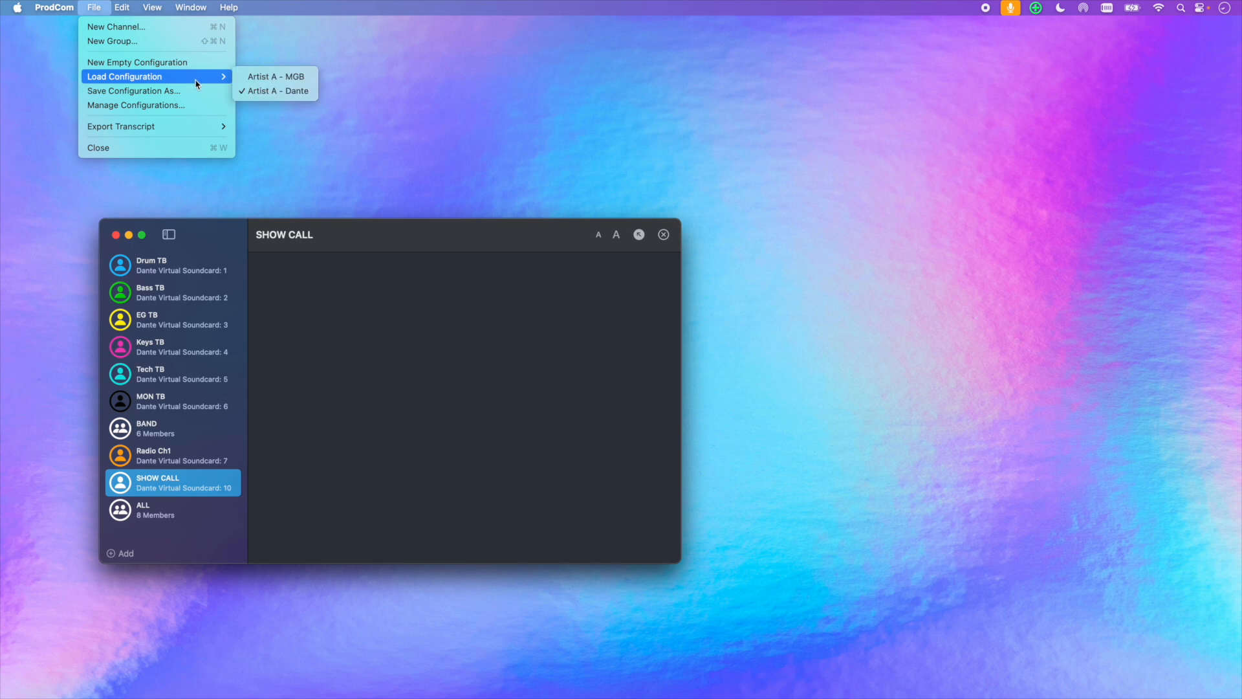
left_click(302, 77)
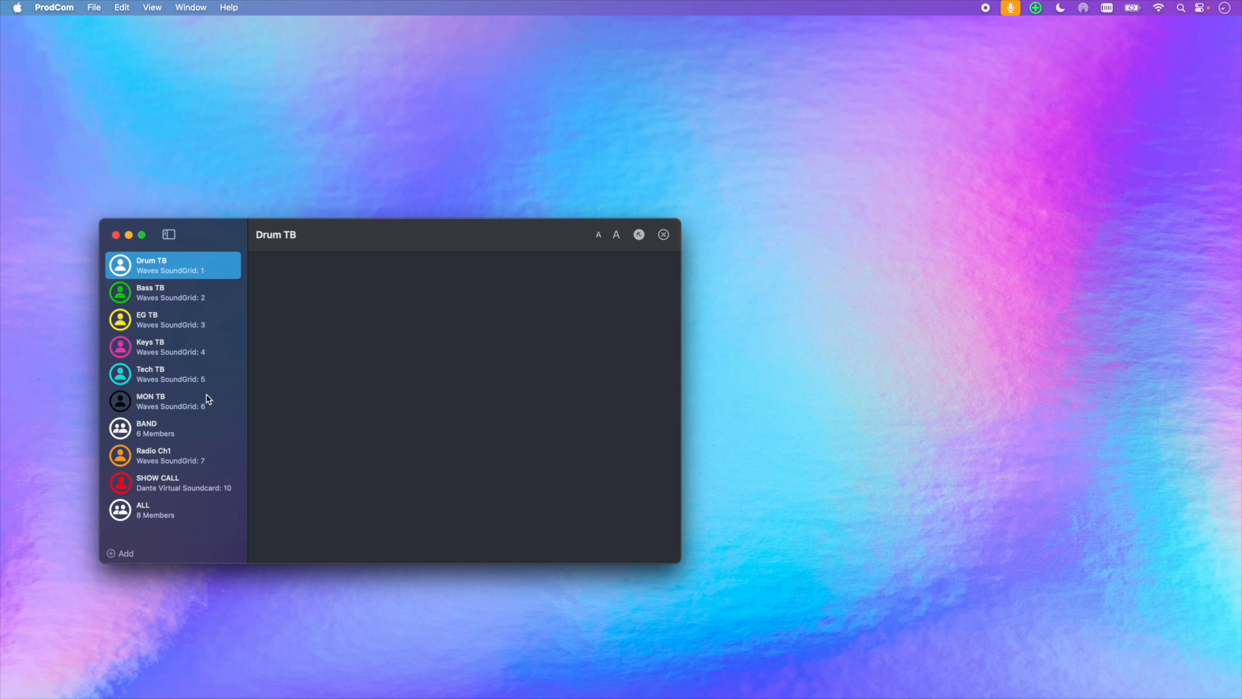
left_click(94, 7)
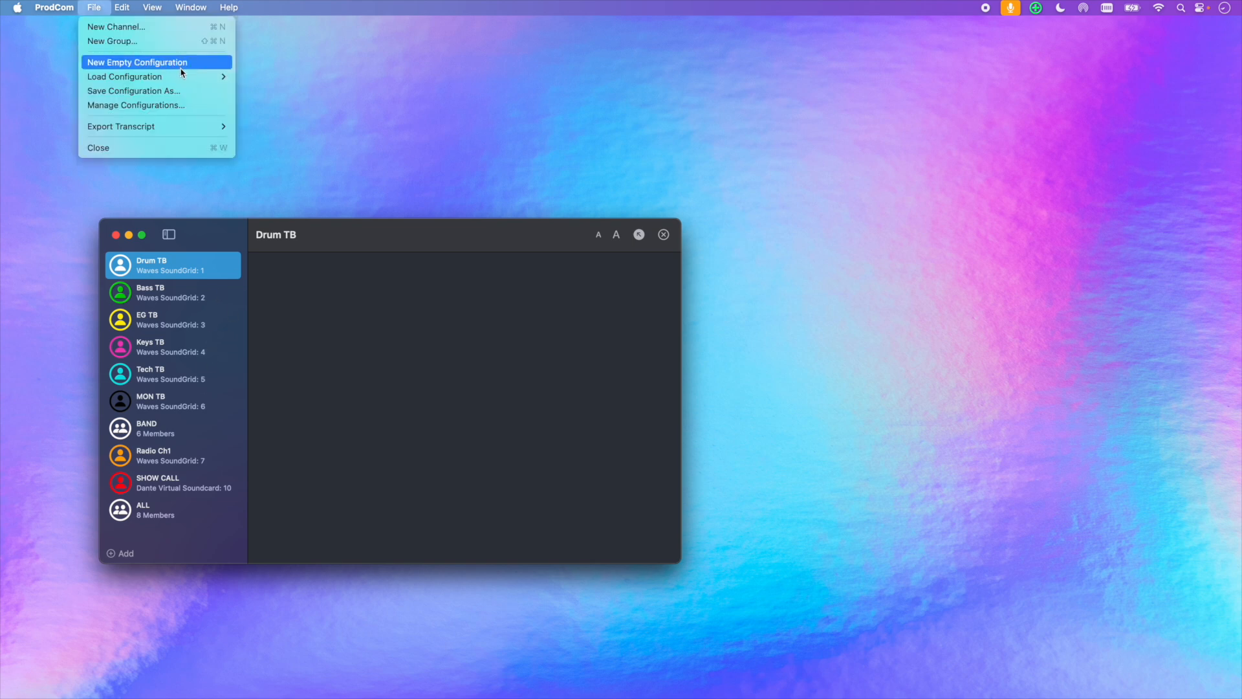
mouse_move(184, 76)
left_click(275, 92)
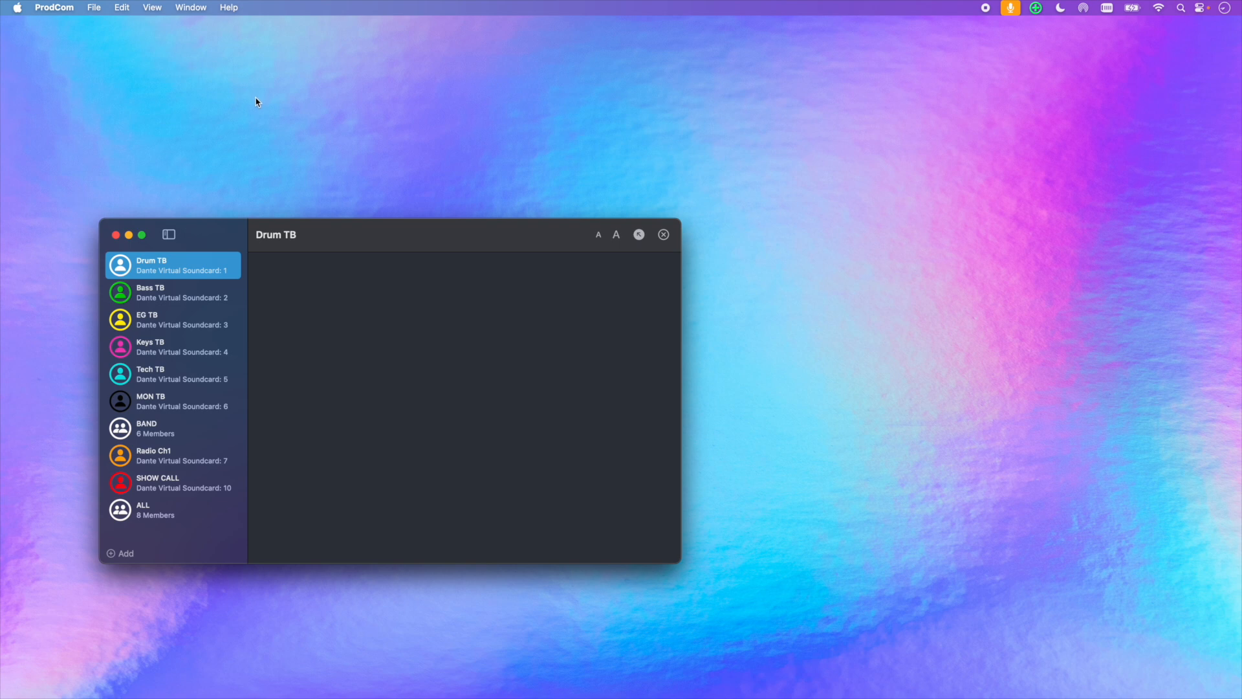
left_click(94, 8)
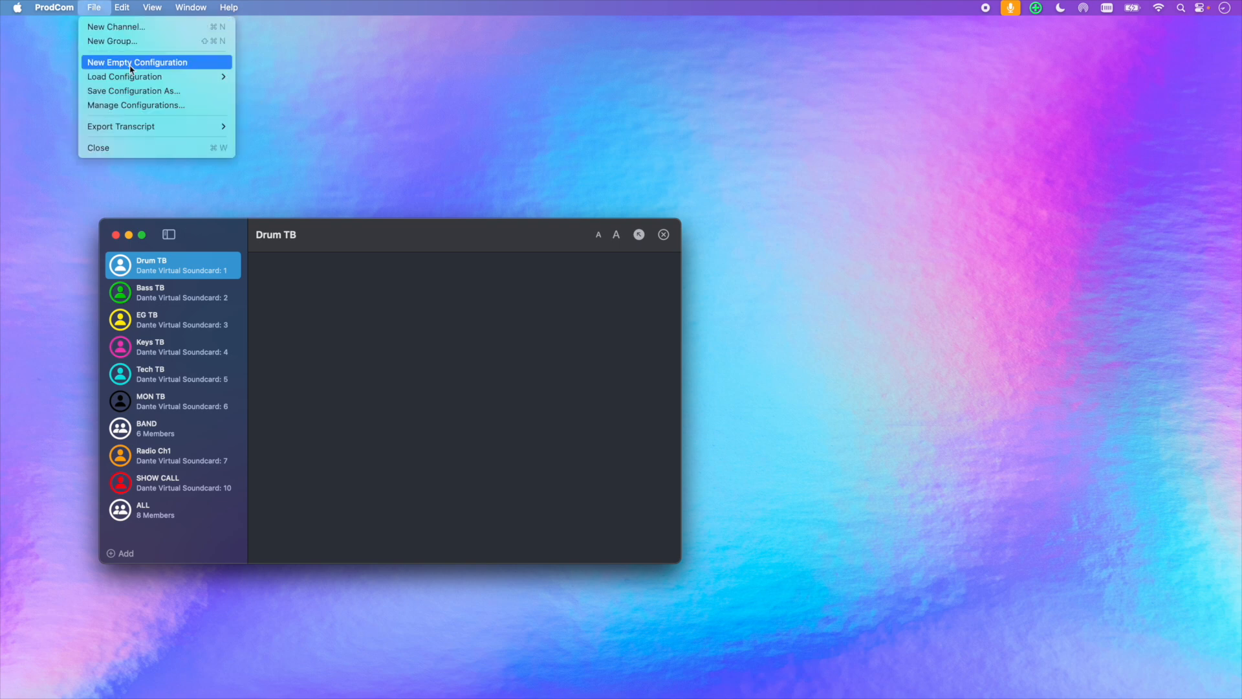
mouse_move(162, 76)
left_click(258, 91)
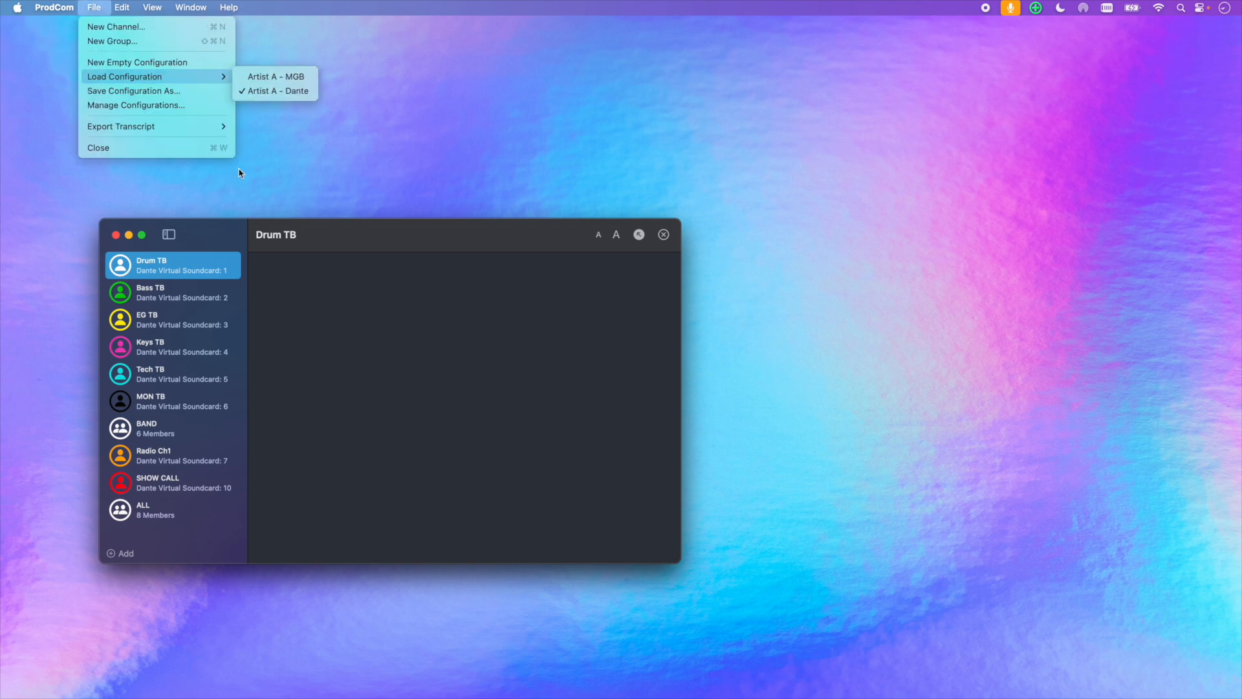
- Rename the SHOW CALL channel to "!! SHOW CALL !!" in the Dante configuration and select the MON TB channel
left_click(182, 491)
right_click(182, 491)
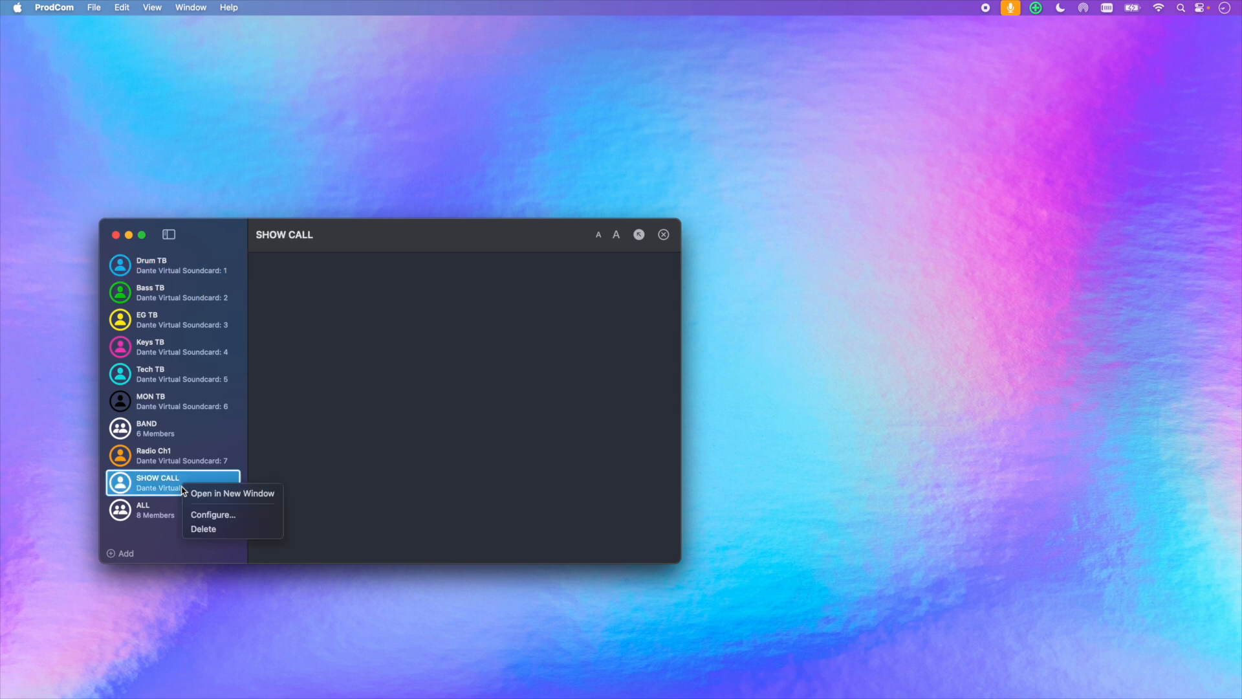
left_click(211, 513)
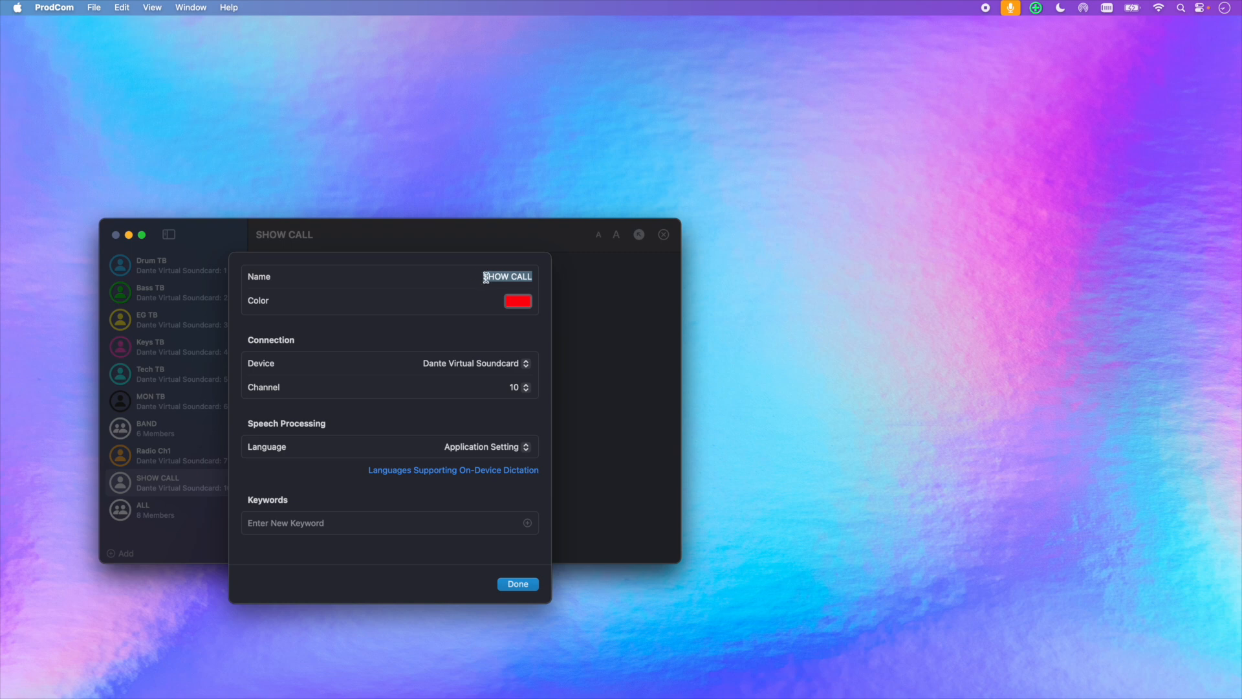
left_click(484, 276)
type("CALL !!")
left_click(515, 586)
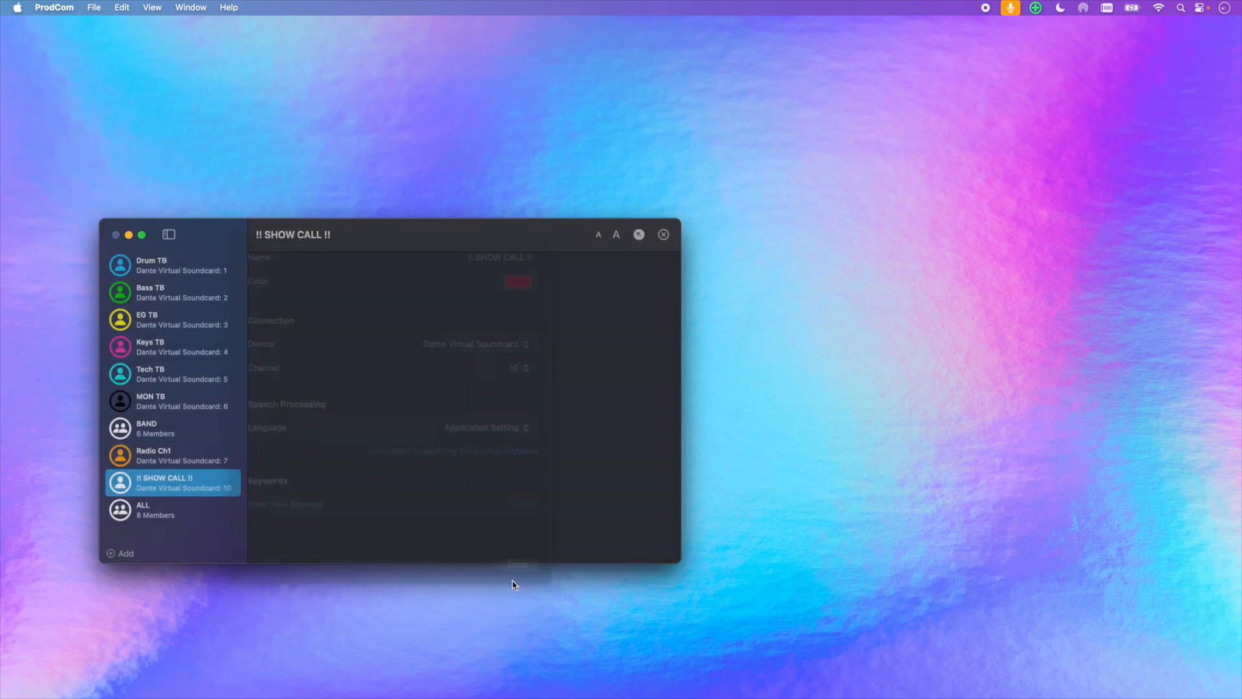
left_click(205, 405)
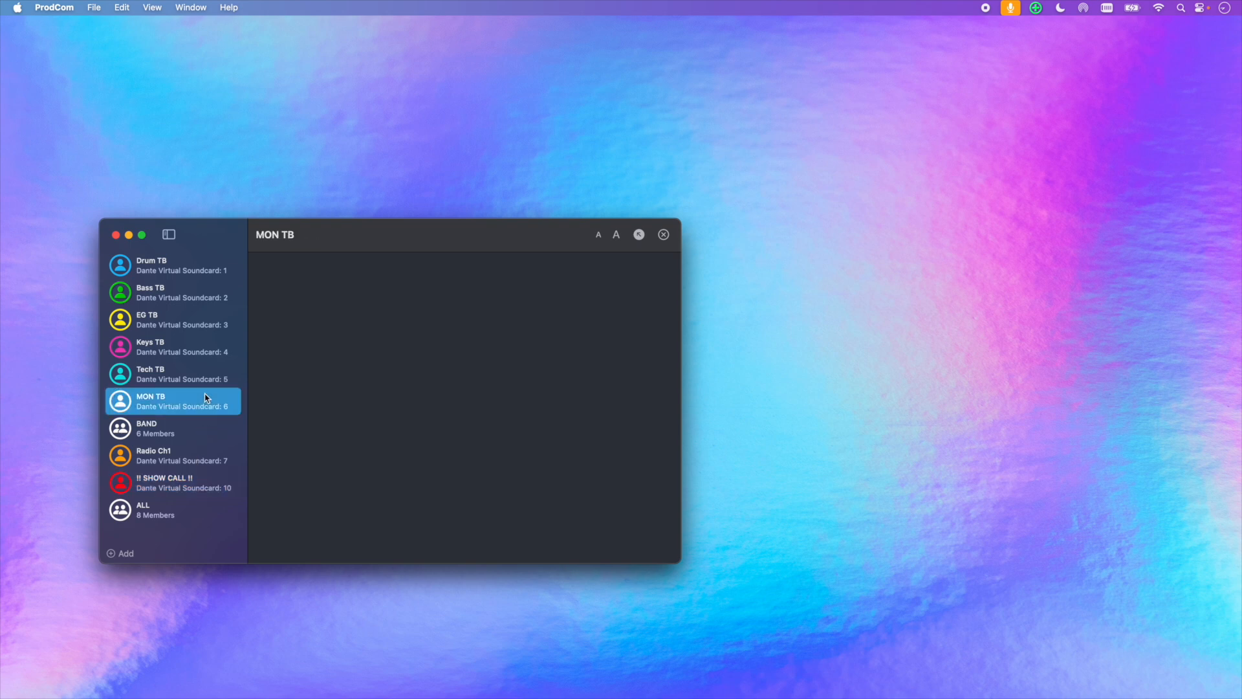
- Switch to Artist A - MGB to check its show call channel's name, and reload Artist A - Dante
left_click(97, 7)
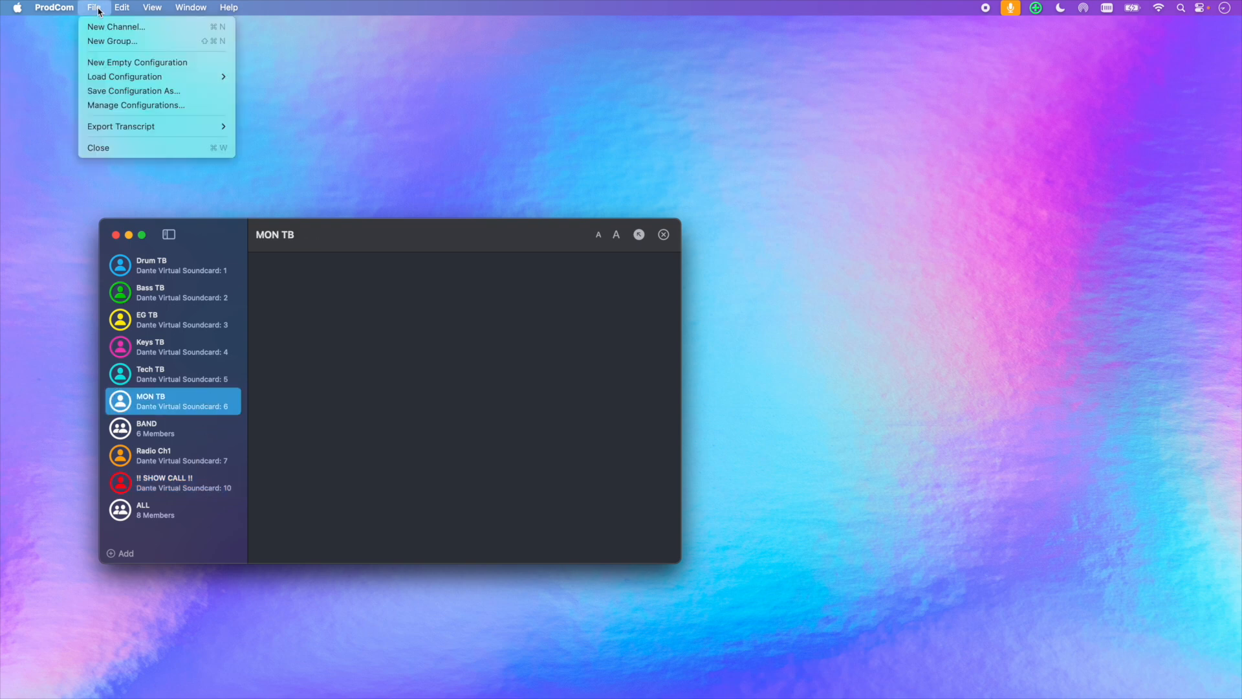
mouse_move(135, 79)
left_click(255, 84)
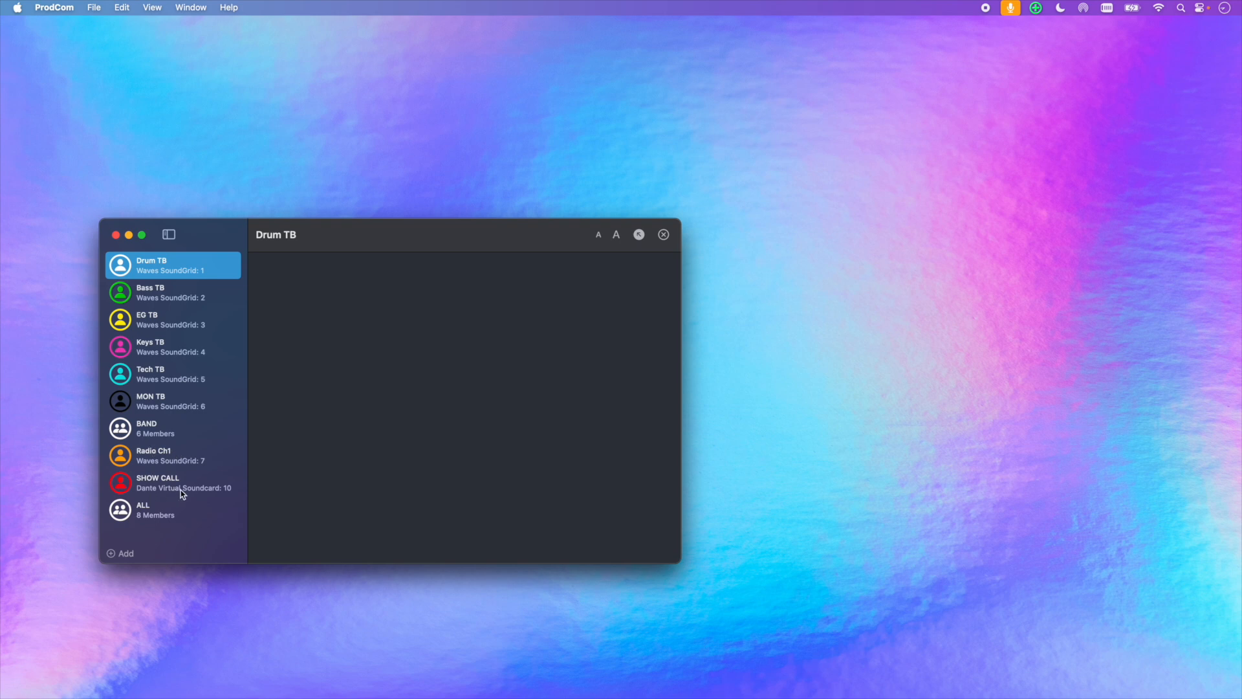
left_click(102, 9)
mouse_move(223, 76)
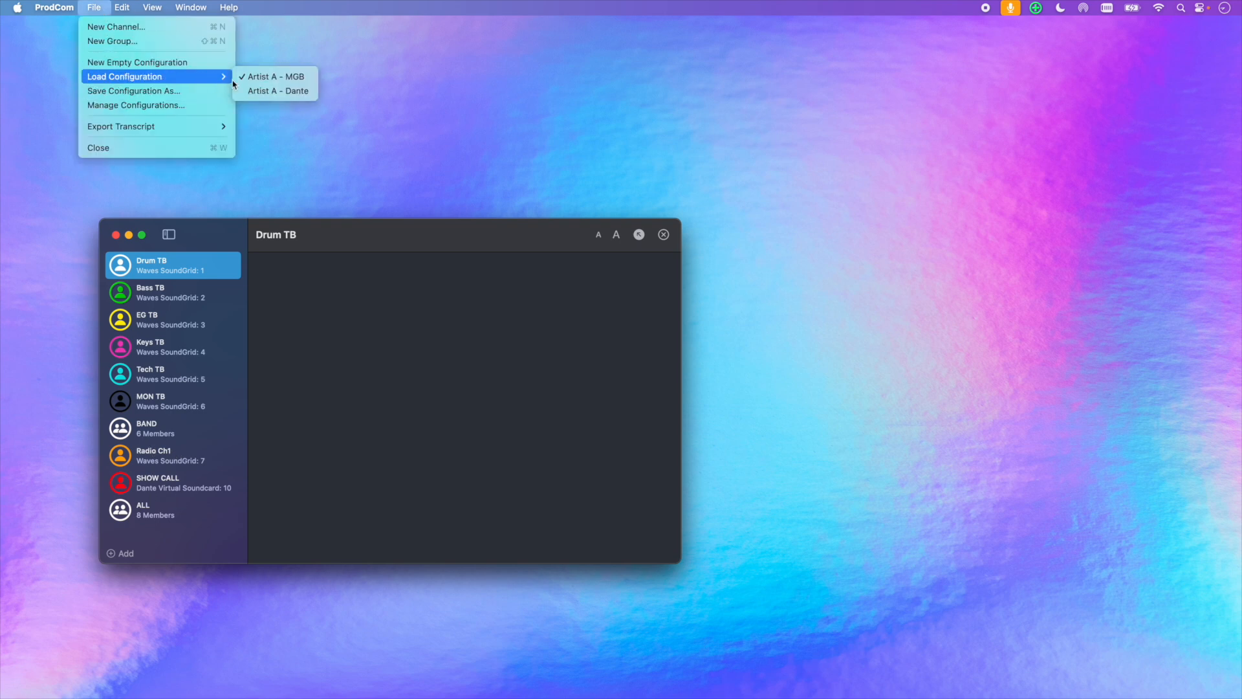
left_click(262, 91)
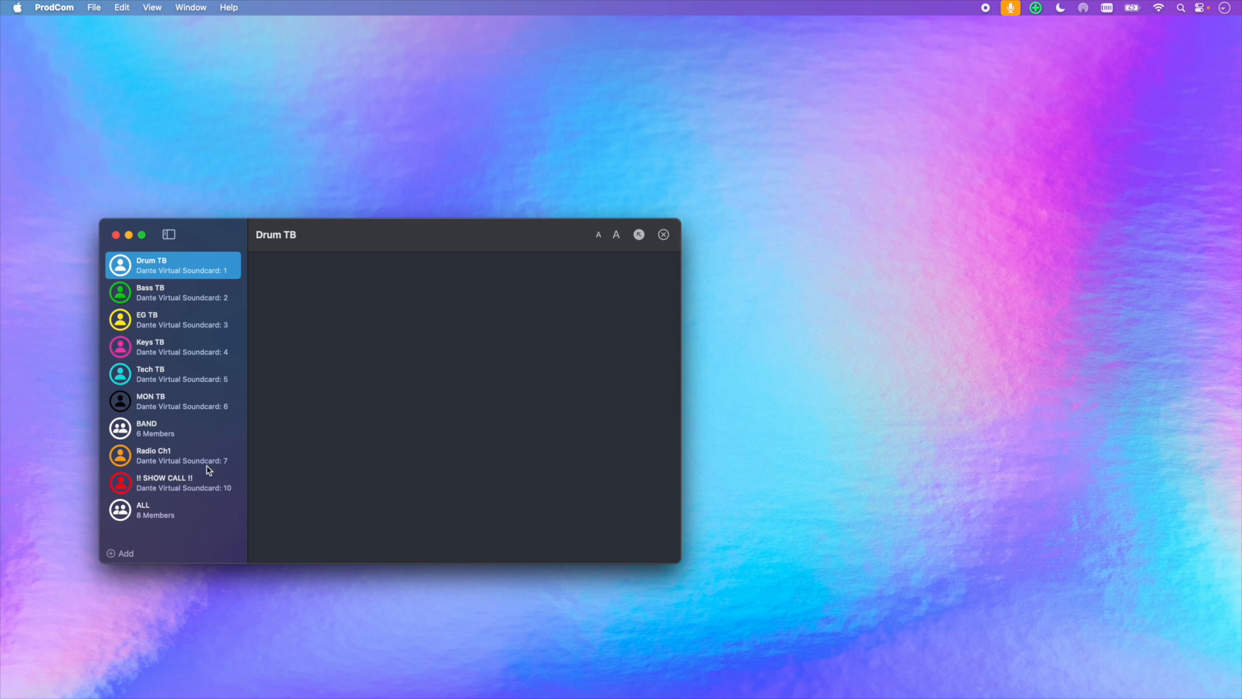
- Open the application settings and view the available appearance options
left_click(54, 7)
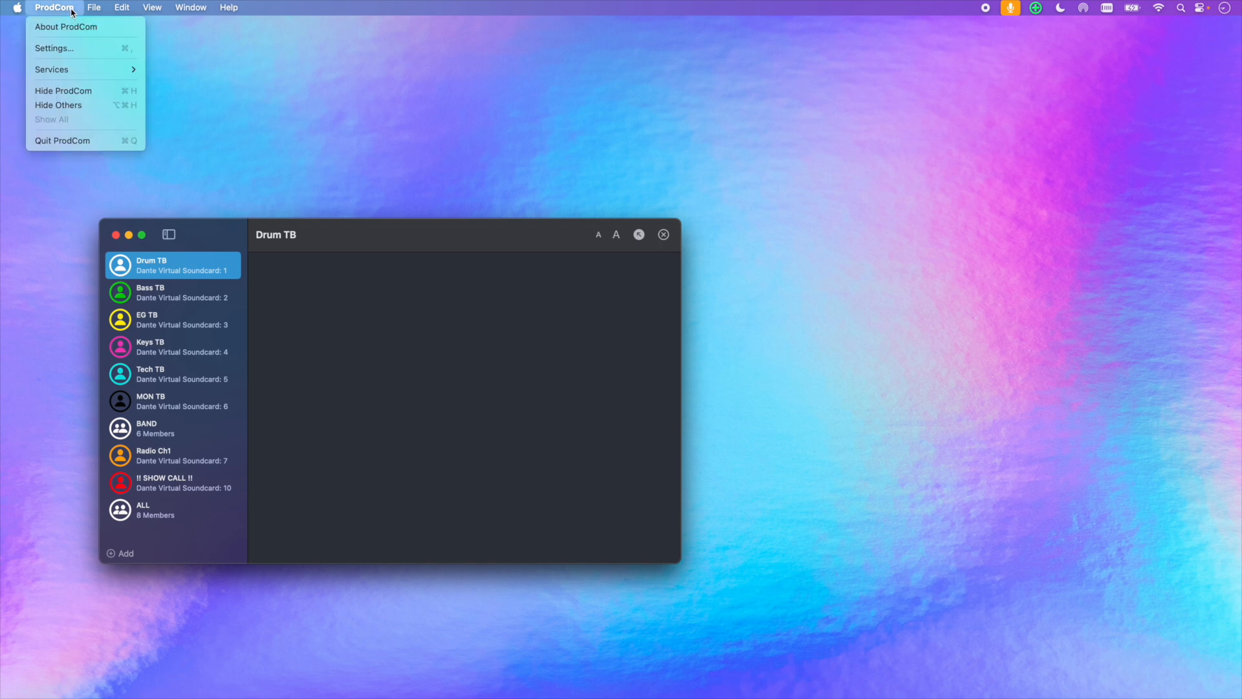
left_click(82, 52)
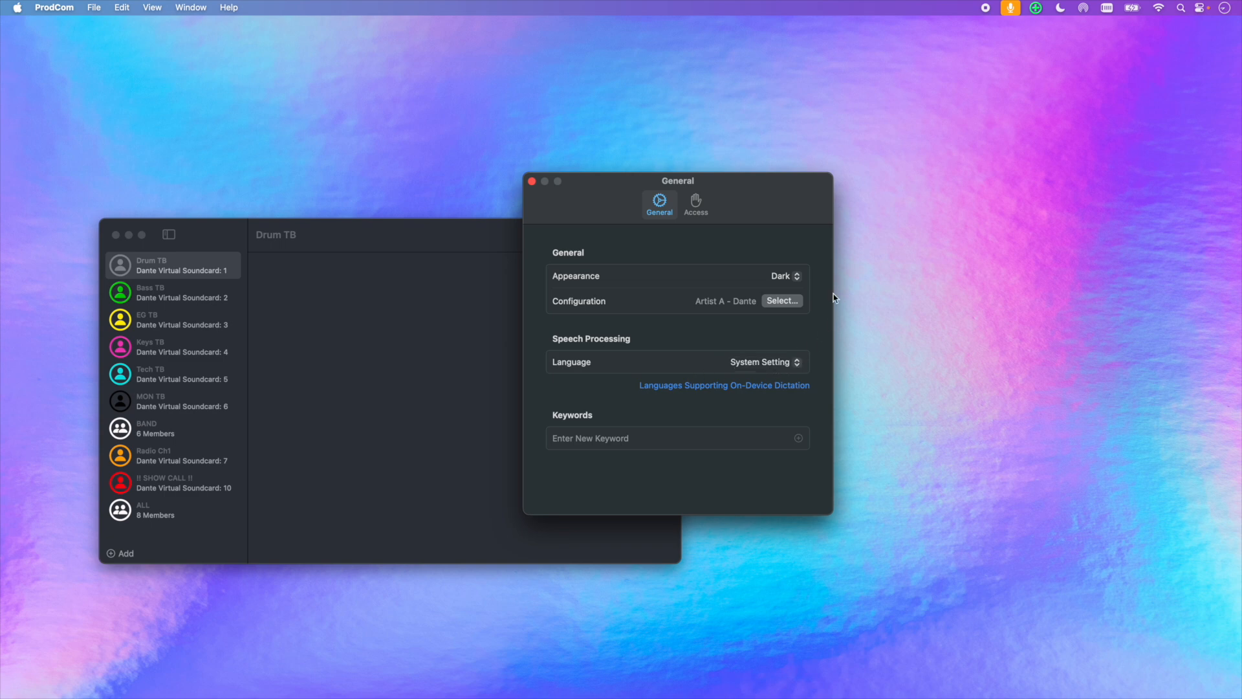
left_click(796, 276)
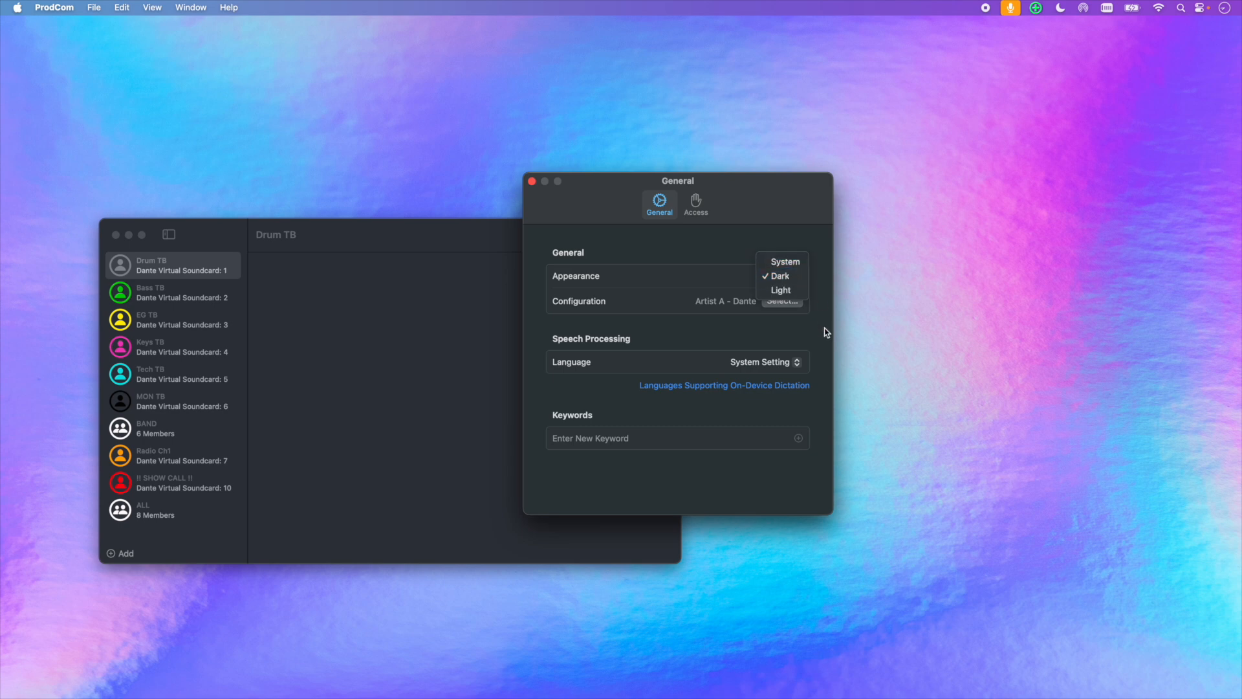
left_click(799, 366)
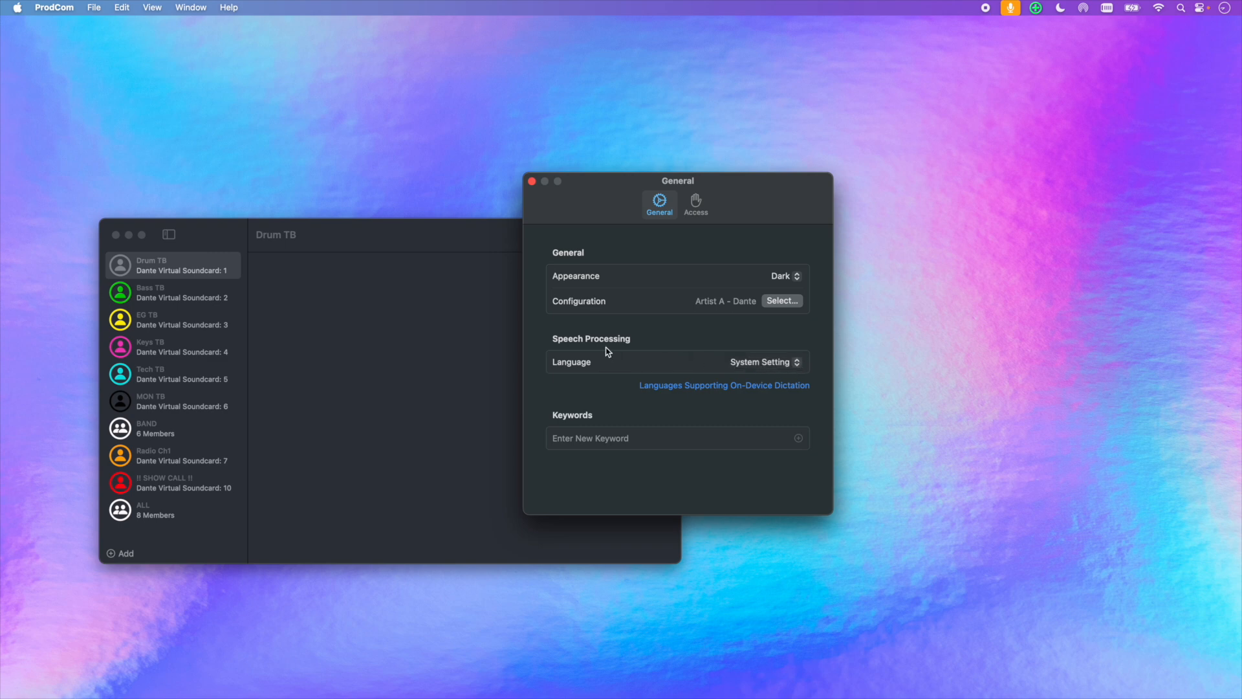
- Browse the speech processing languages and set the application language to Italian (Italy)
left_click(785, 368)
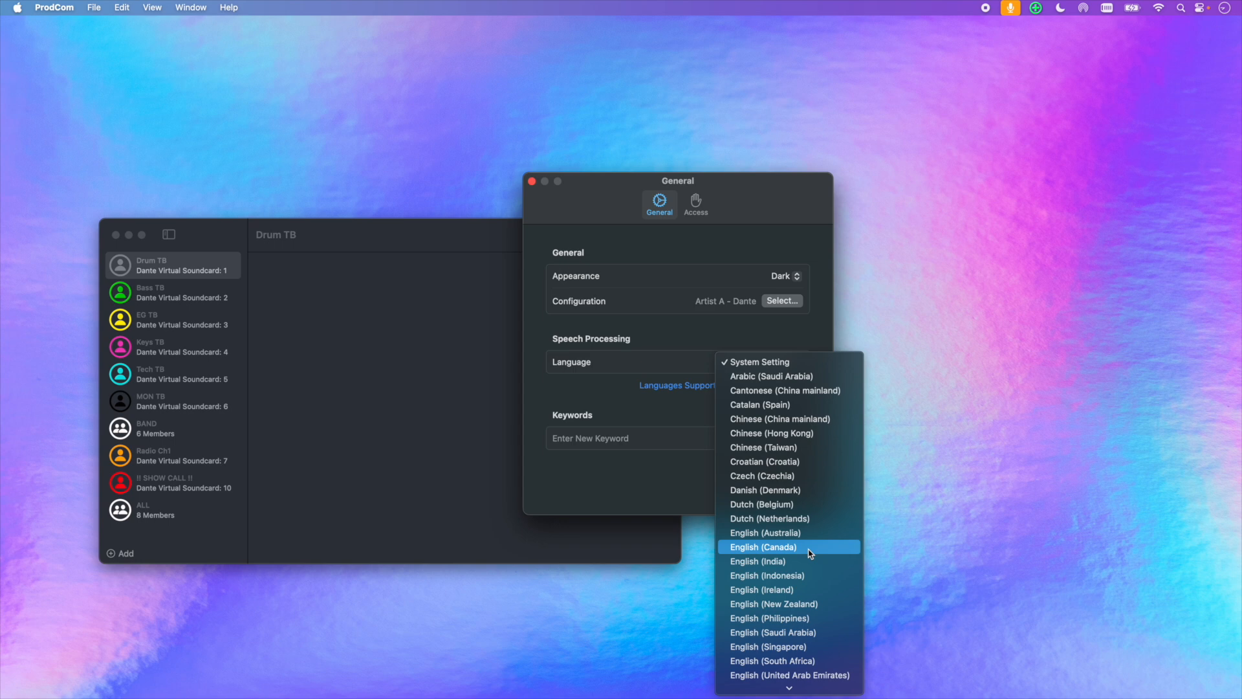
scroll(810, 553, "down", 10)
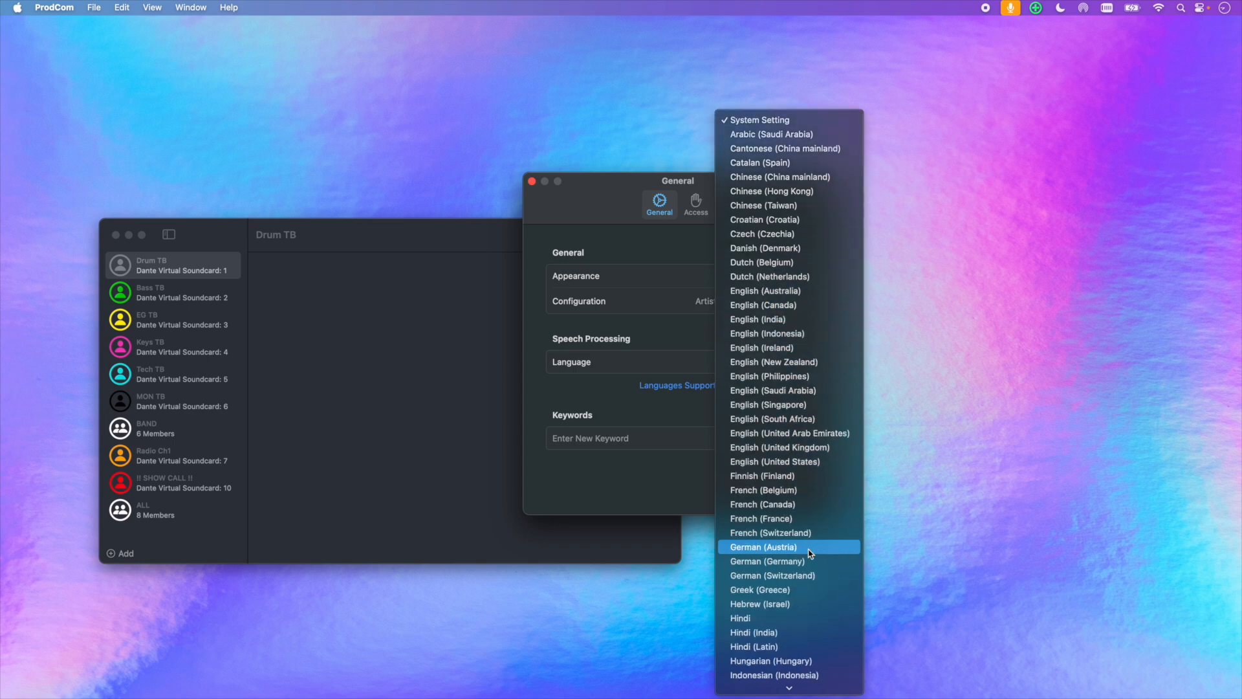
scroll(810, 553, "down", 10)
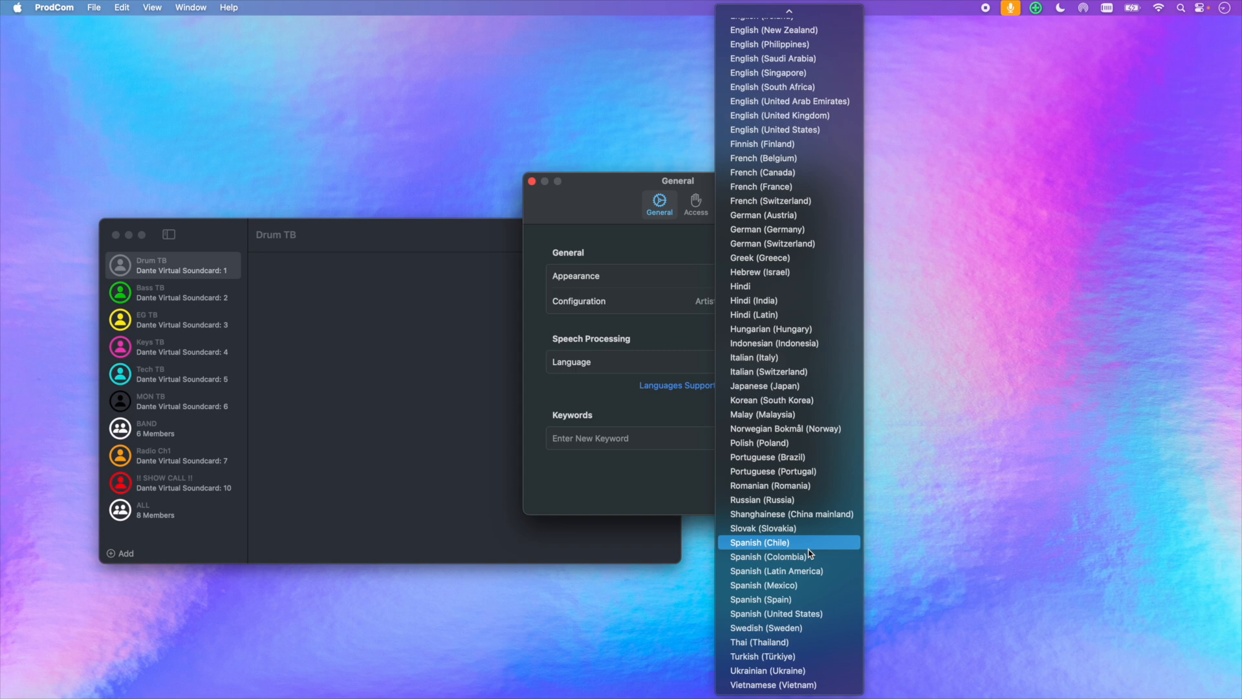
scroll(810, 553, "up", 5)
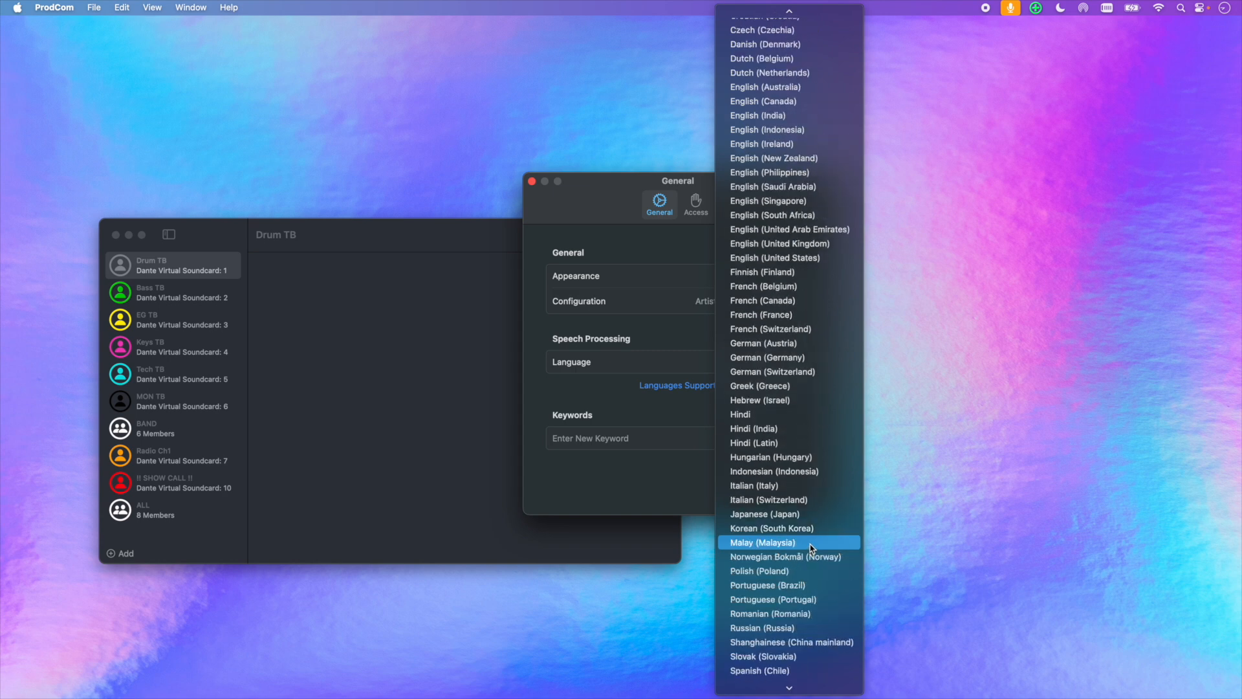
left_click(829, 489)
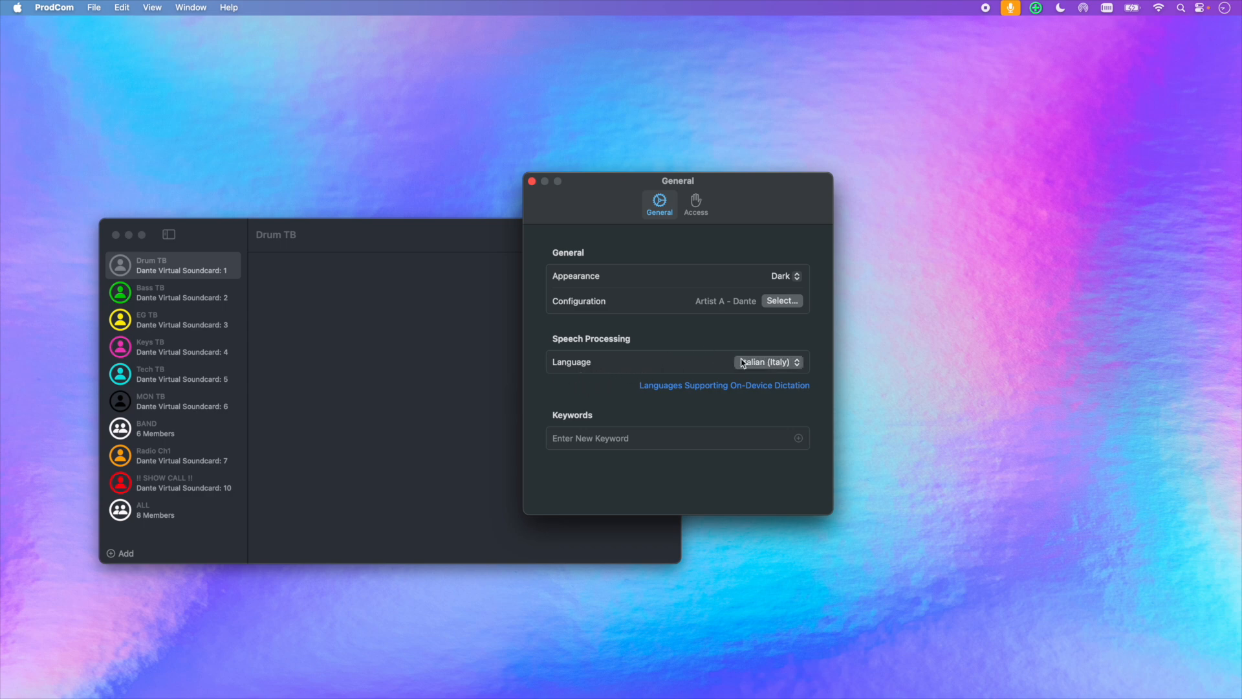
- Set the speech processing language to Japanese (Japan) and read the instructions for downloading speech models
left_click(794, 364)
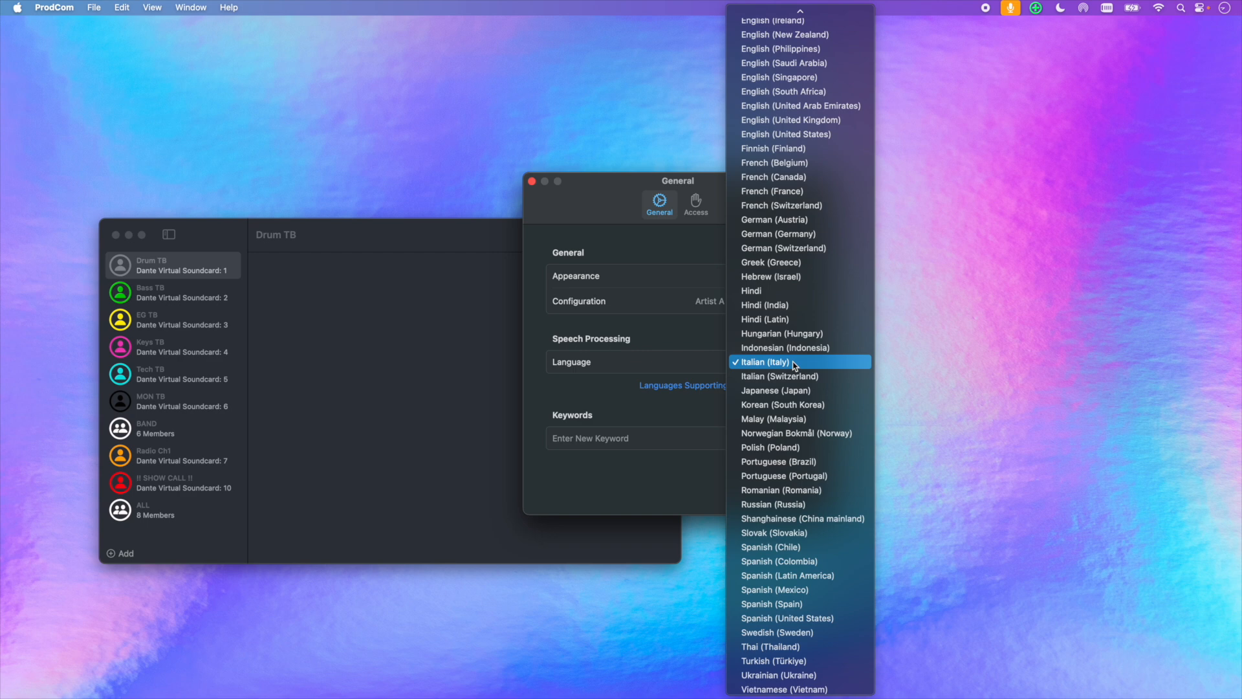
left_click(823, 391)
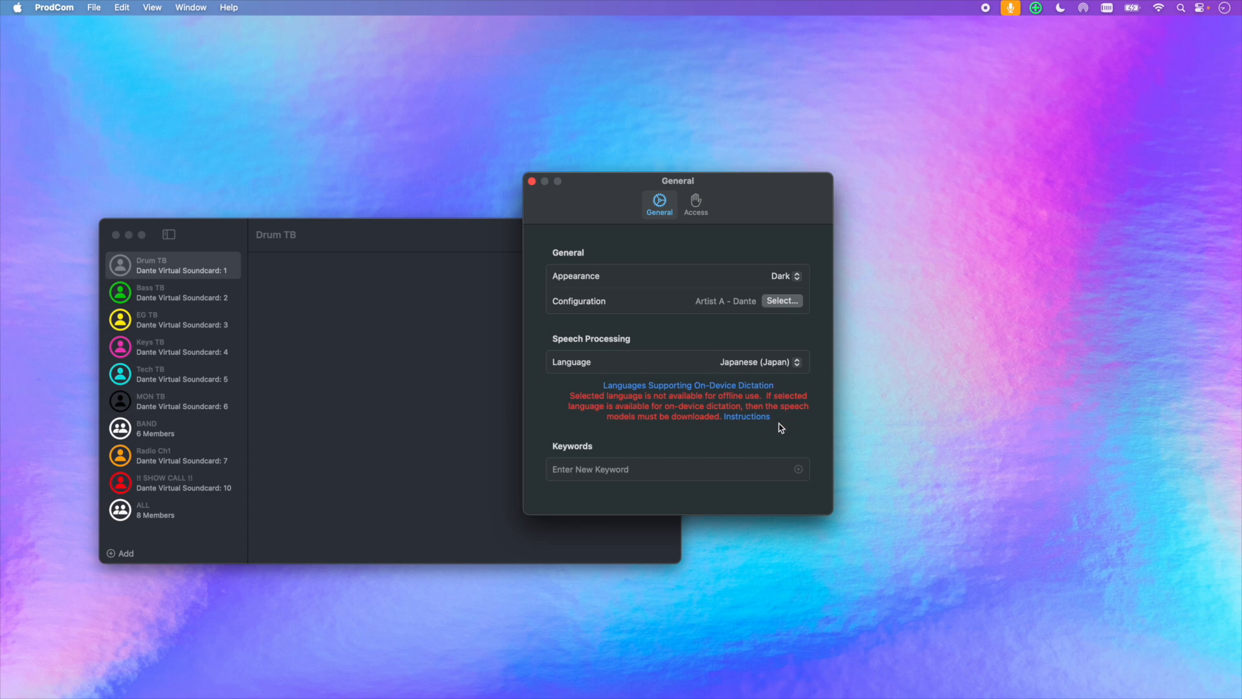
left_click(745, 420)
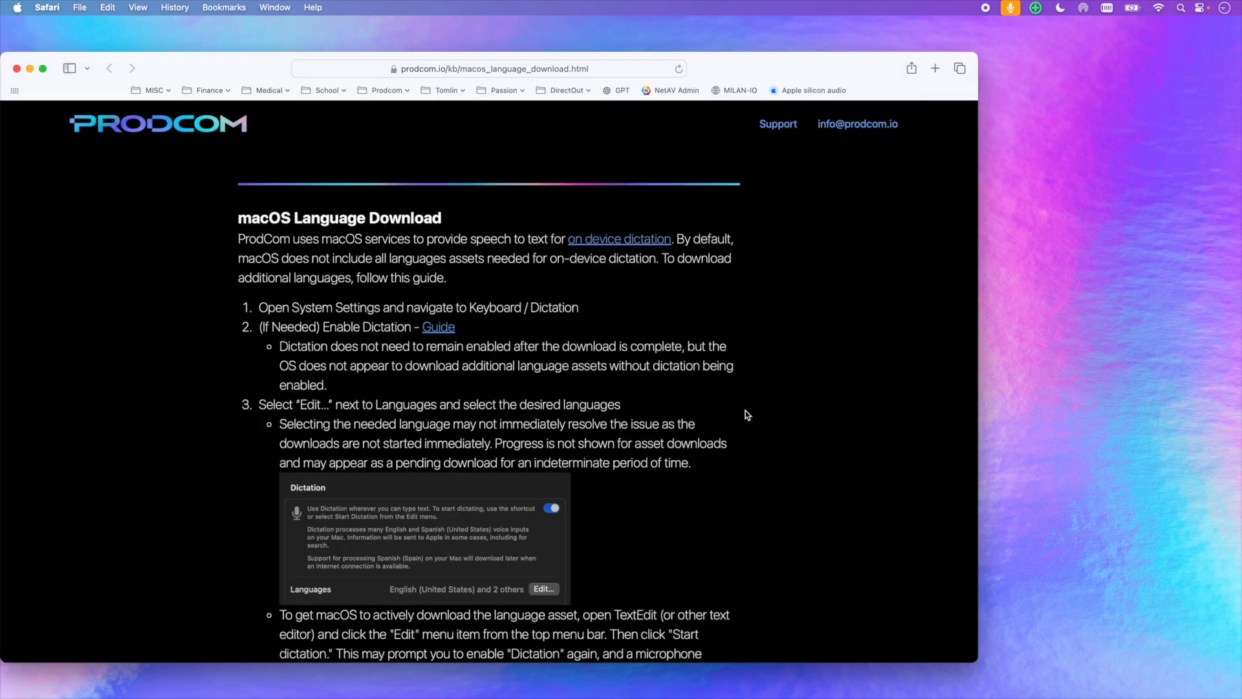
scroll(746, 415, "down", 1)
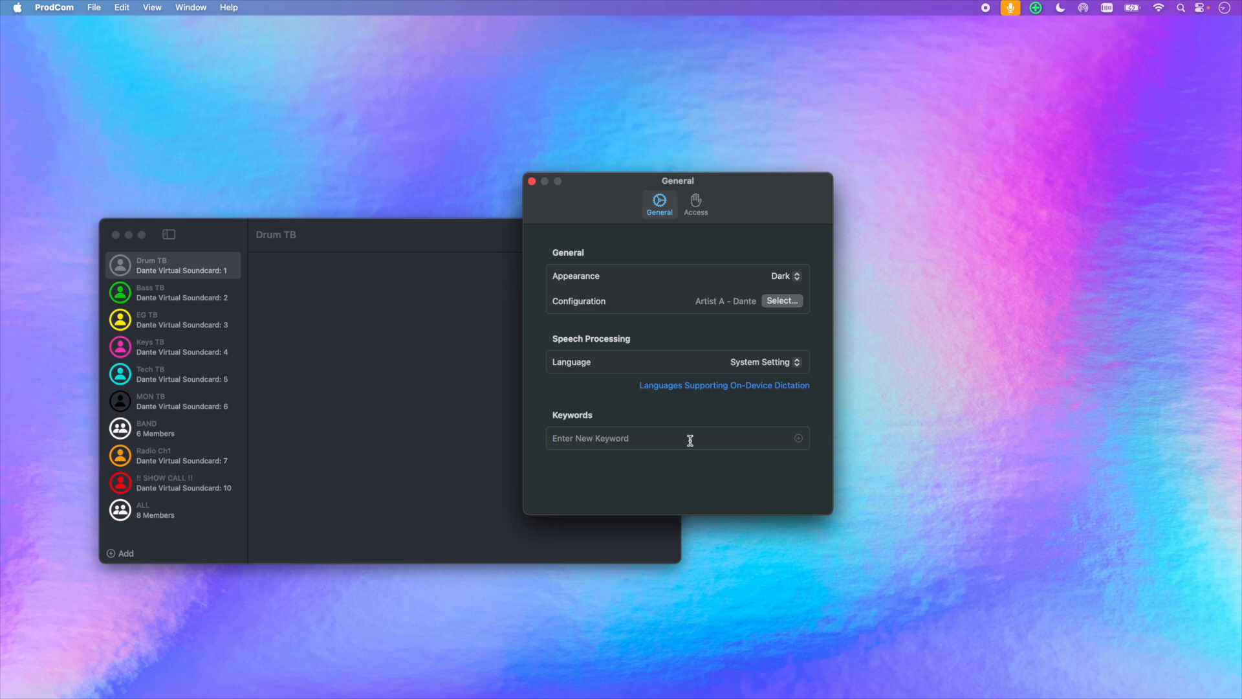
- Add the application-wide keywords "*your name*", "audio", "not working" and "crashed"
type("*your name*")
left_click(798, 438)
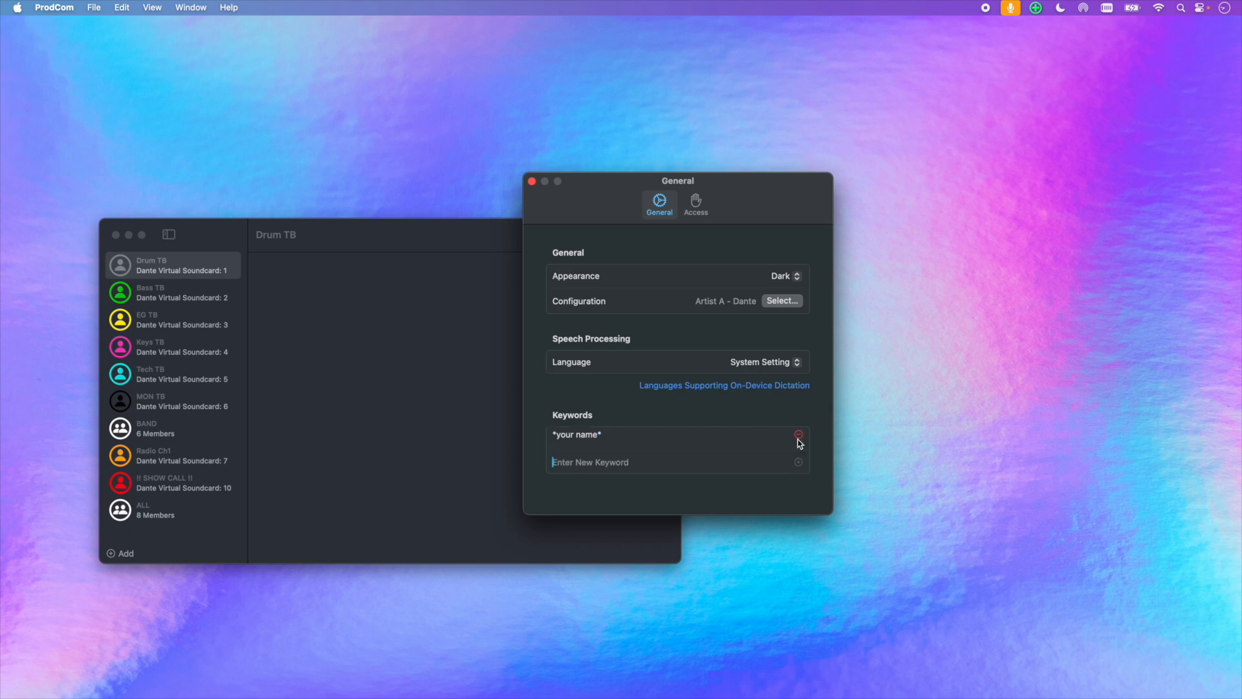
left_click(754, 462)
type("audio")
left_click(799, 462)
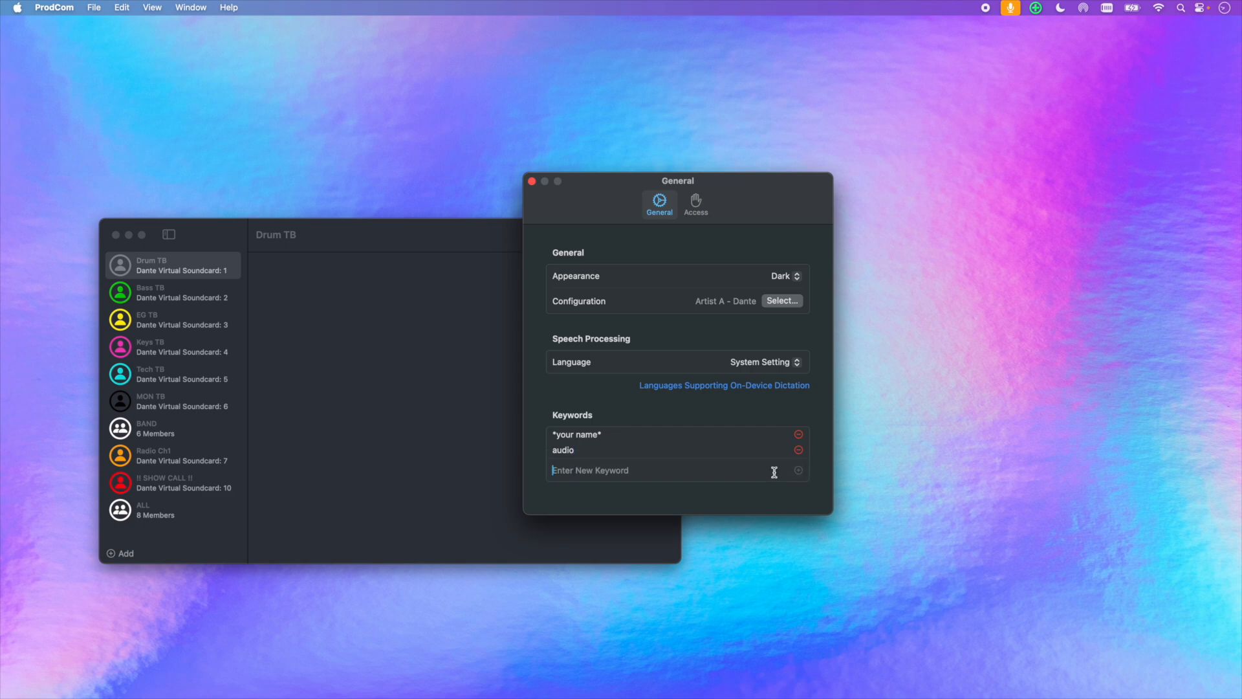
type("not working")
left_click(798, 470)
type("crashed")
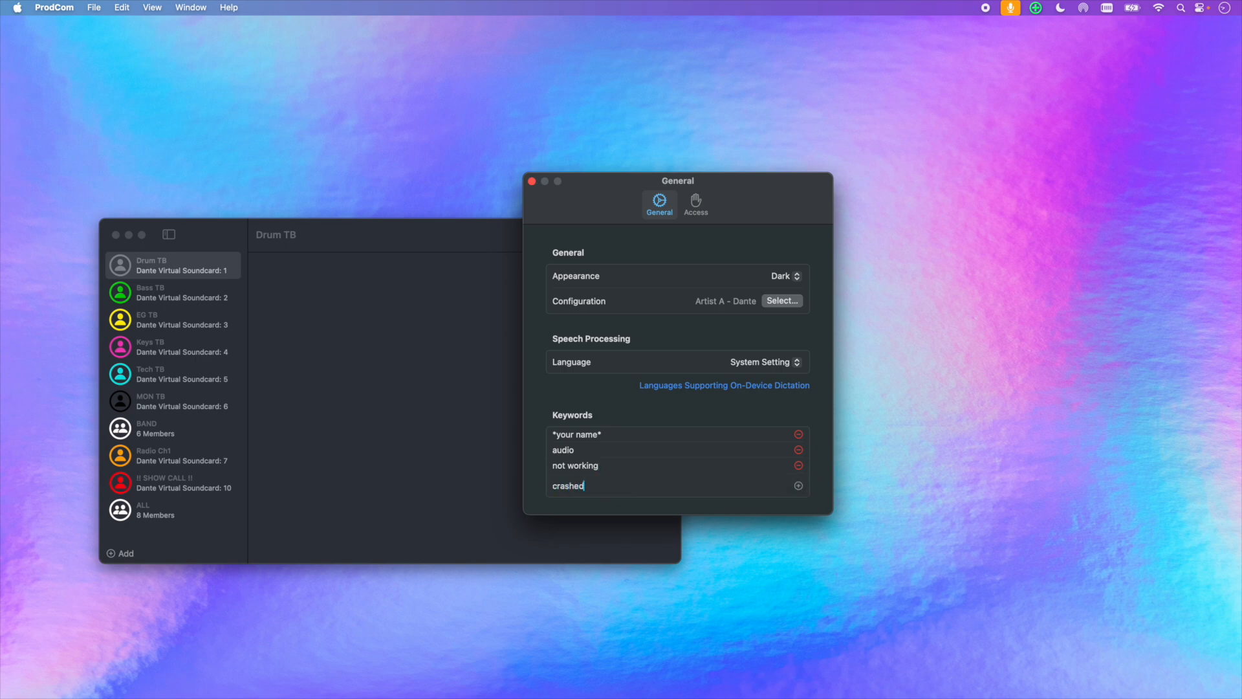
left_click(798, 487)
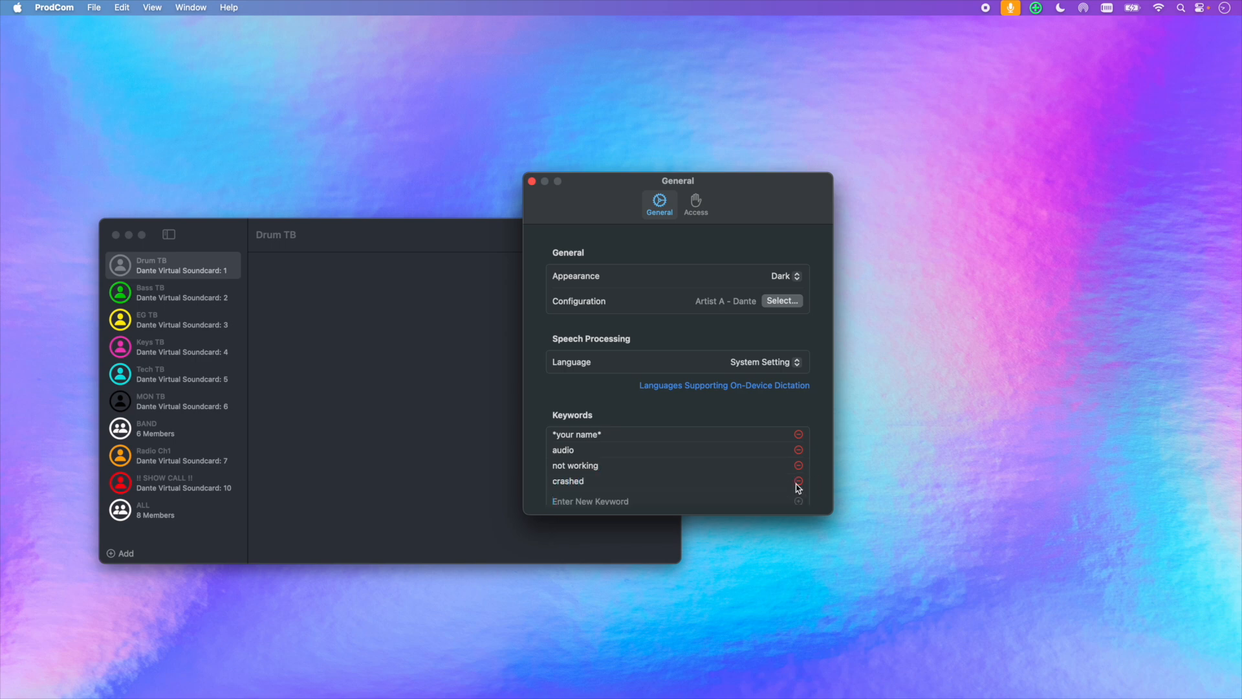
- Add the keywords "locked up", "restart" and "restarting" to the application-wide list and close the settings
type("locked up")
left_click(799, 501)
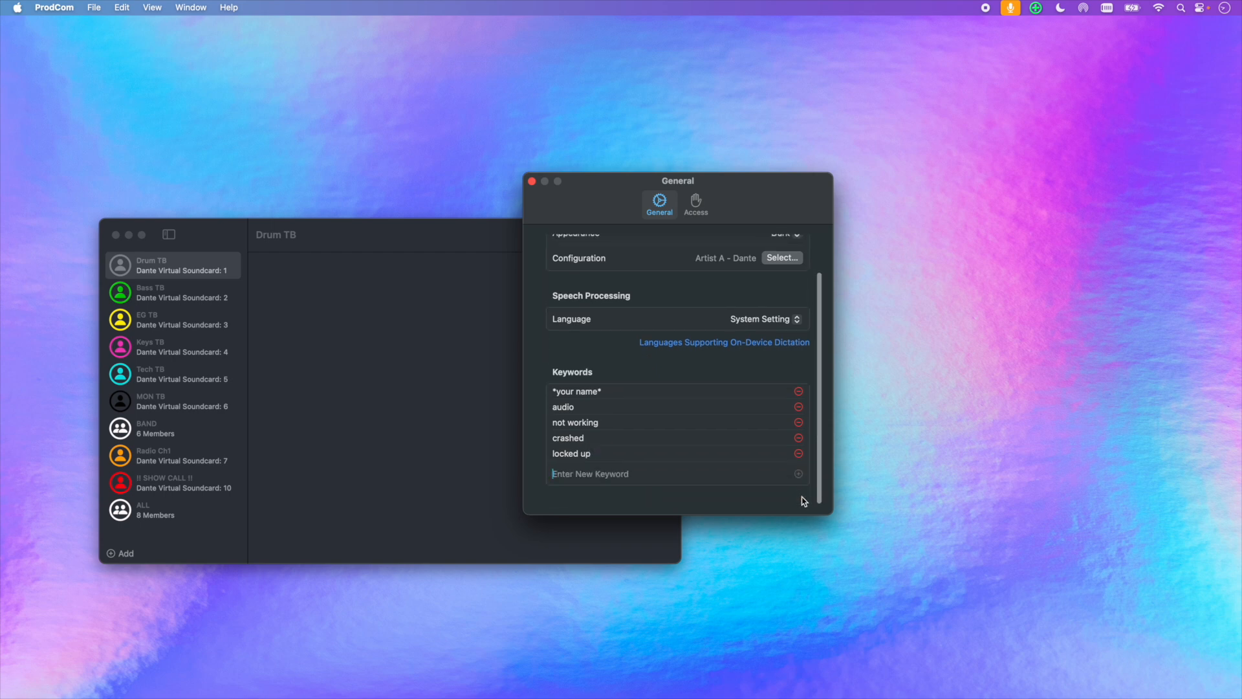
type("restart")
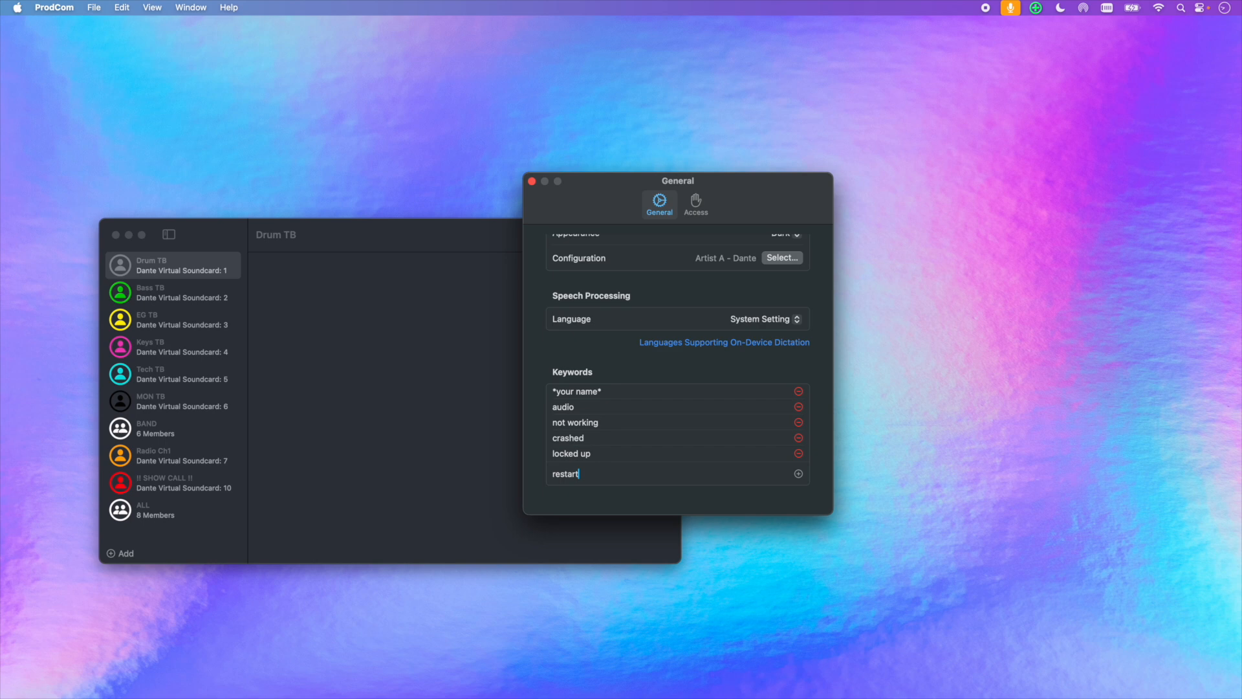
left_click(798, 474)
type("restarting")
left_click(798, 489)
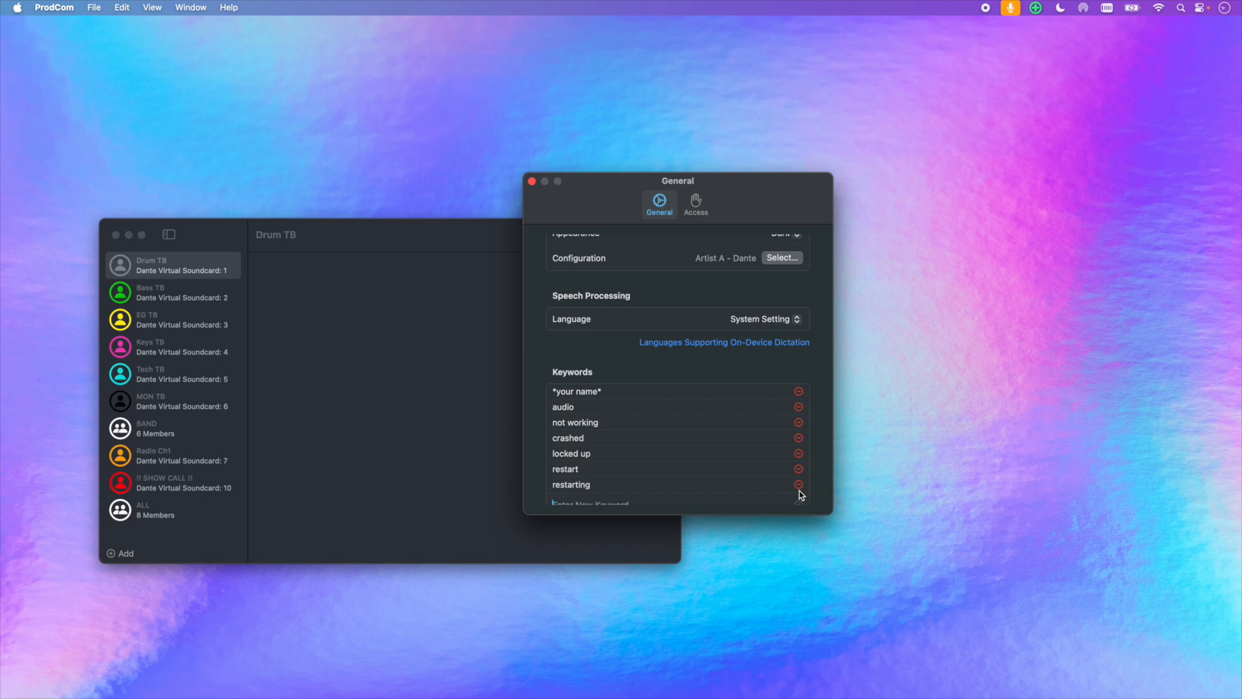
scroll(793, 498, "down", 2)
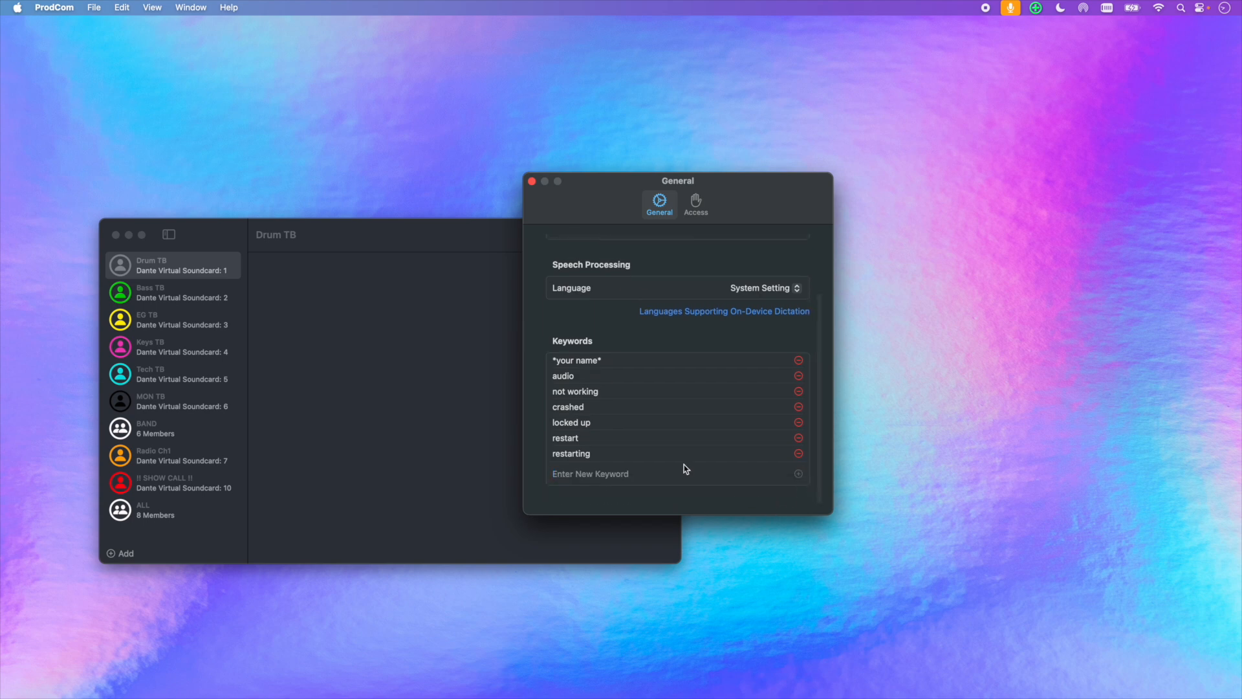
scroll(695, 299, "up", 3)
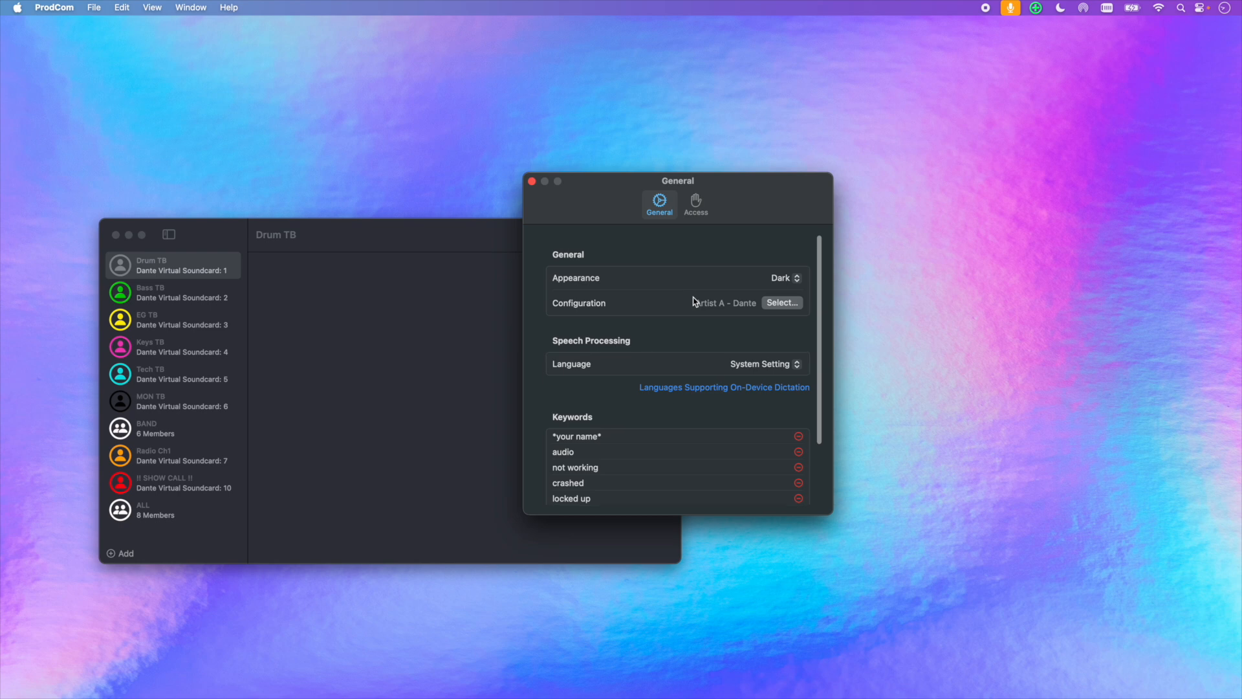
left_click(532, 181)
- Open the Contact Support dialog to view its e-mail and log attachment options
left_click(94, 7)
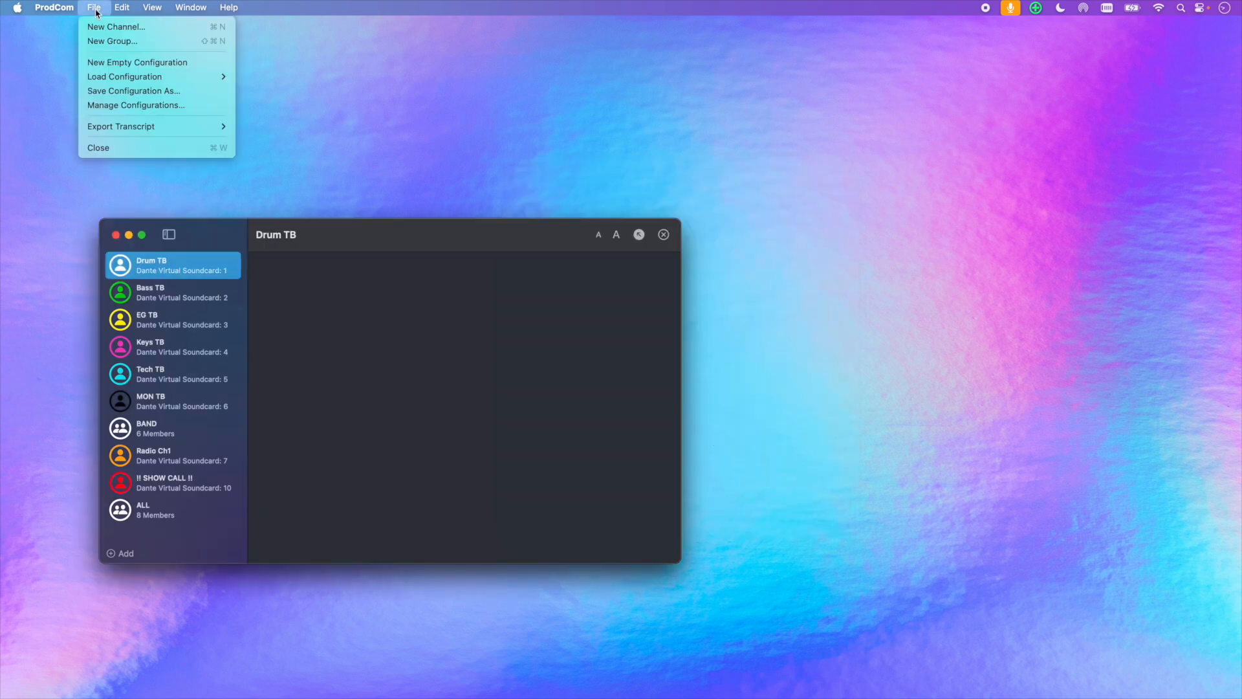
mouse_move(136, 130)
mouse_move(225, 9)
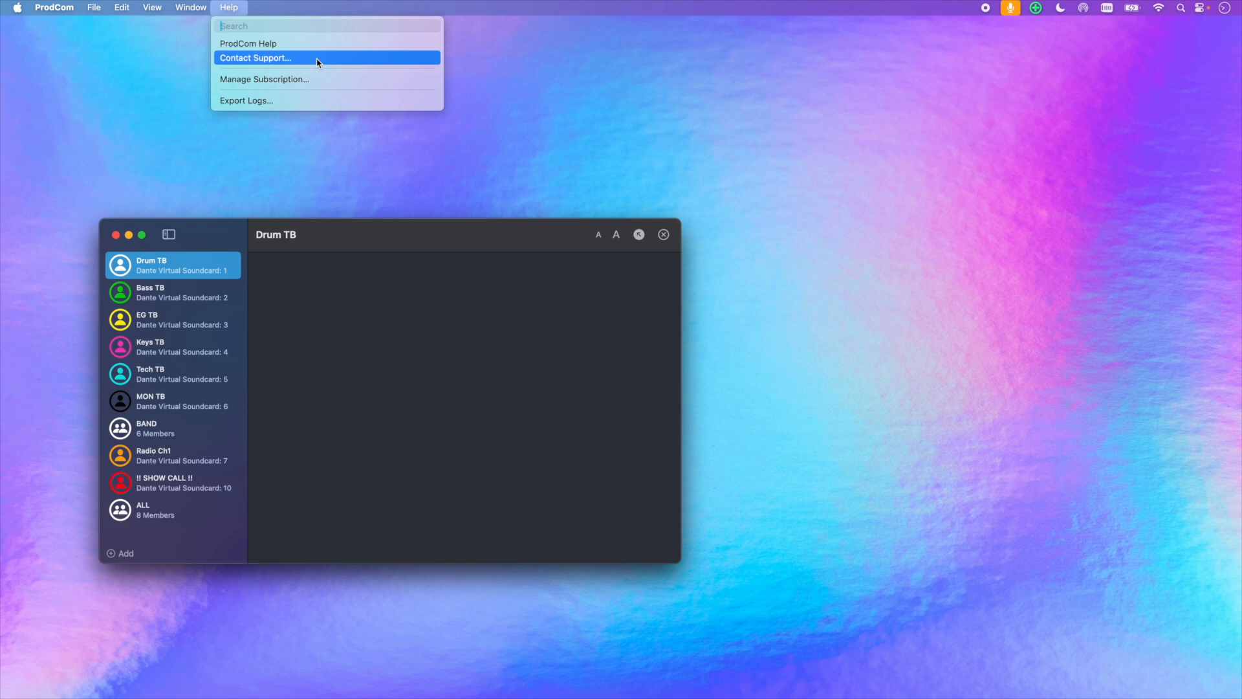
left_click(322, 63)
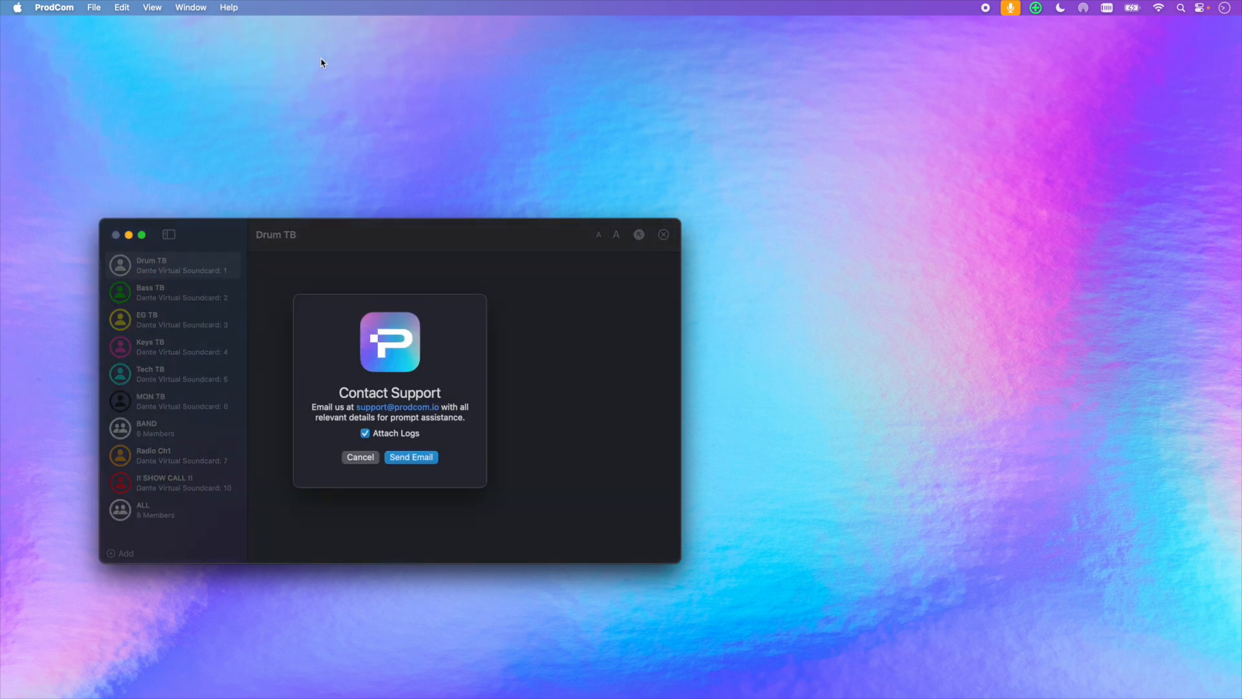